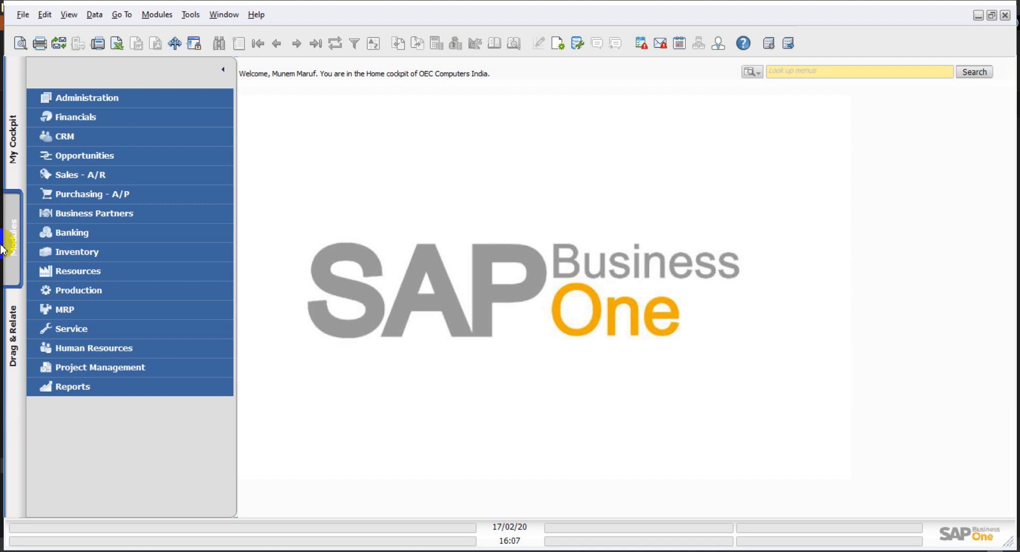
Step: Open the Inventory Opening Balance form from the inventory transactions, check its next document number, and close it
left_click(116, 253)
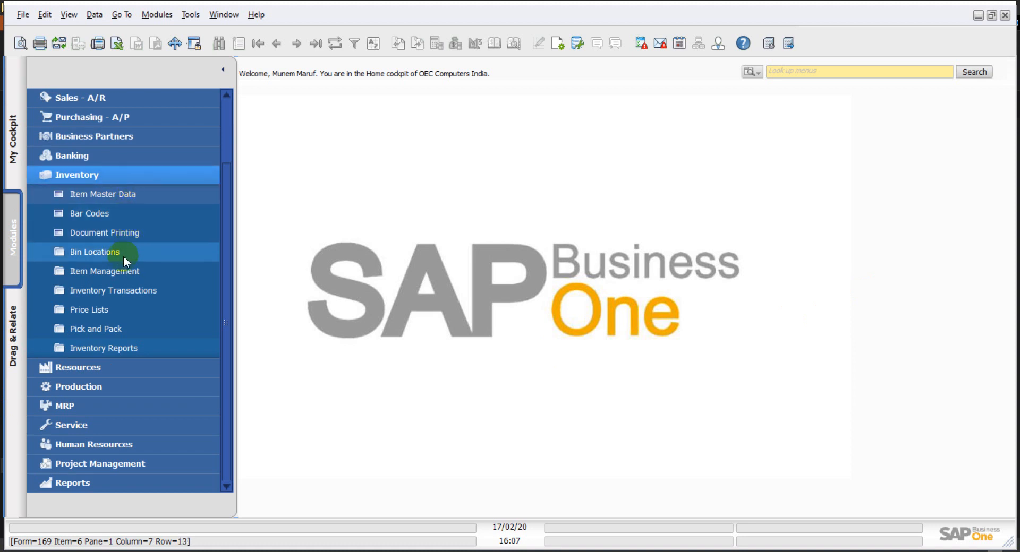
left_click(122, 291)
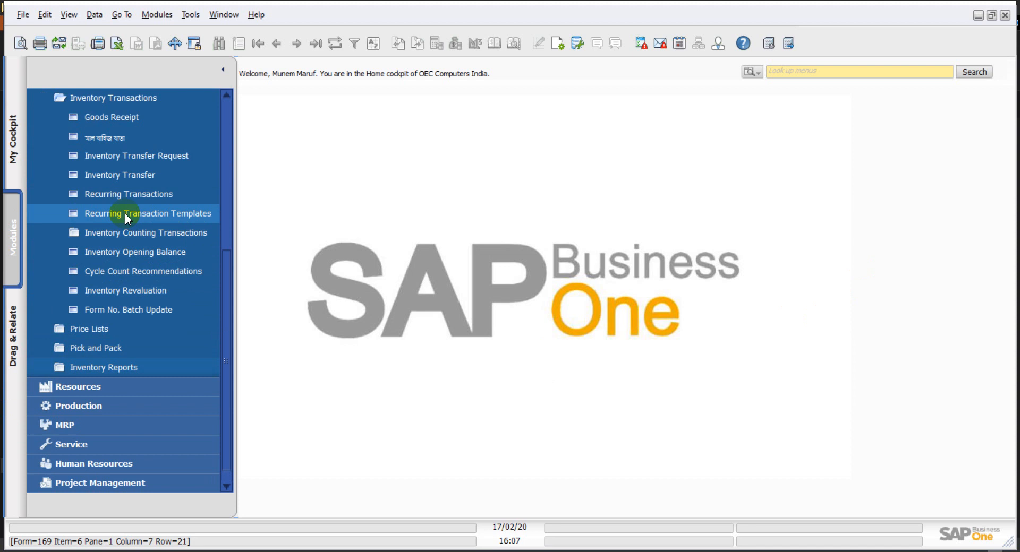
left_click(136, 252)
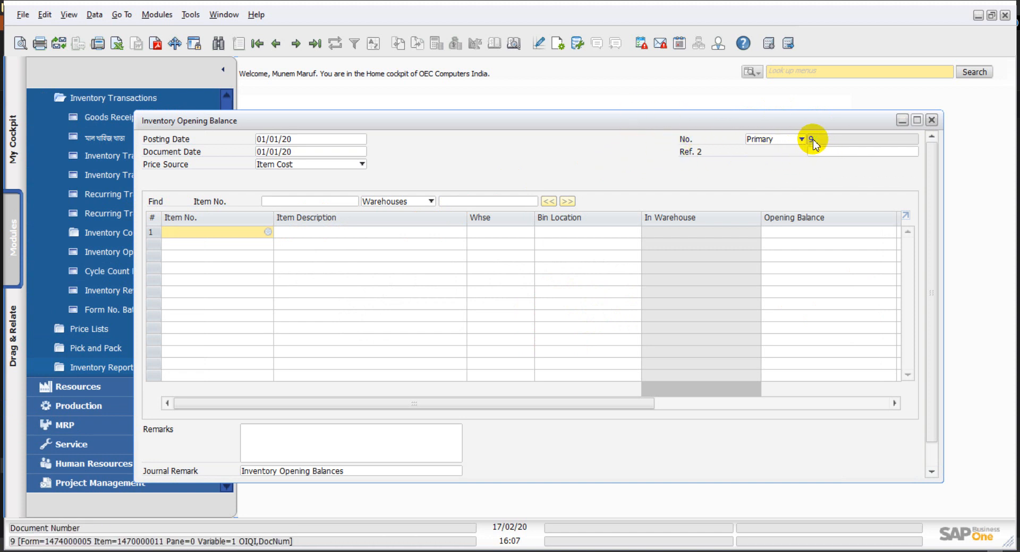
left_click(314, 43)
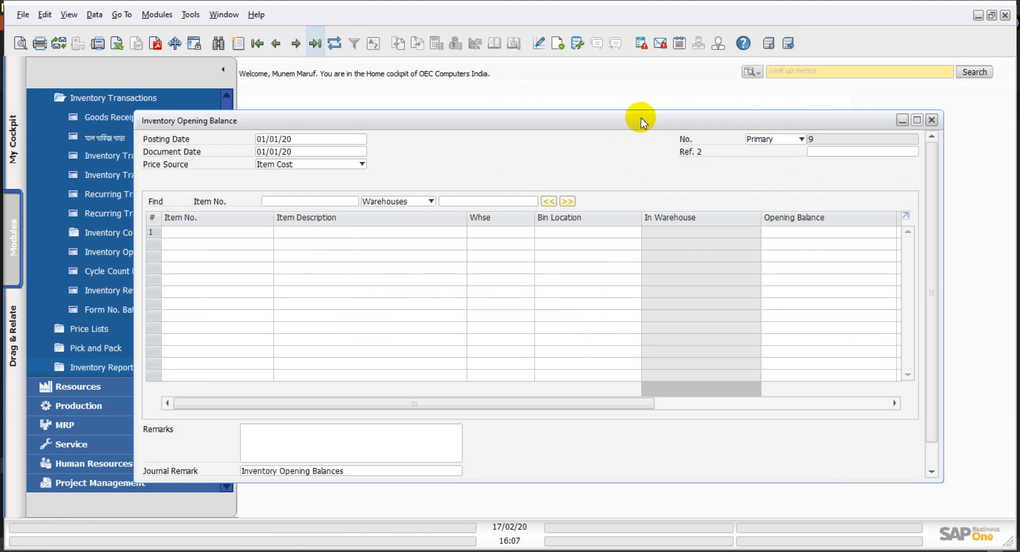
left_click(931, 121)
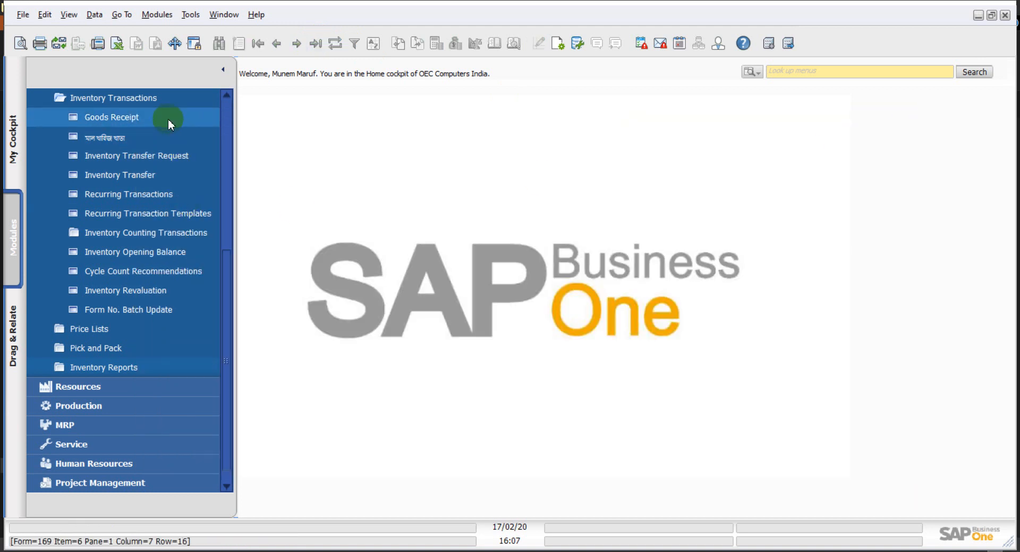
Step: Switch to File Explorer and open the workbook 1_InventoryOpeningBalance1.xlsx
left_click(151, 99)
left_click(155, 175)
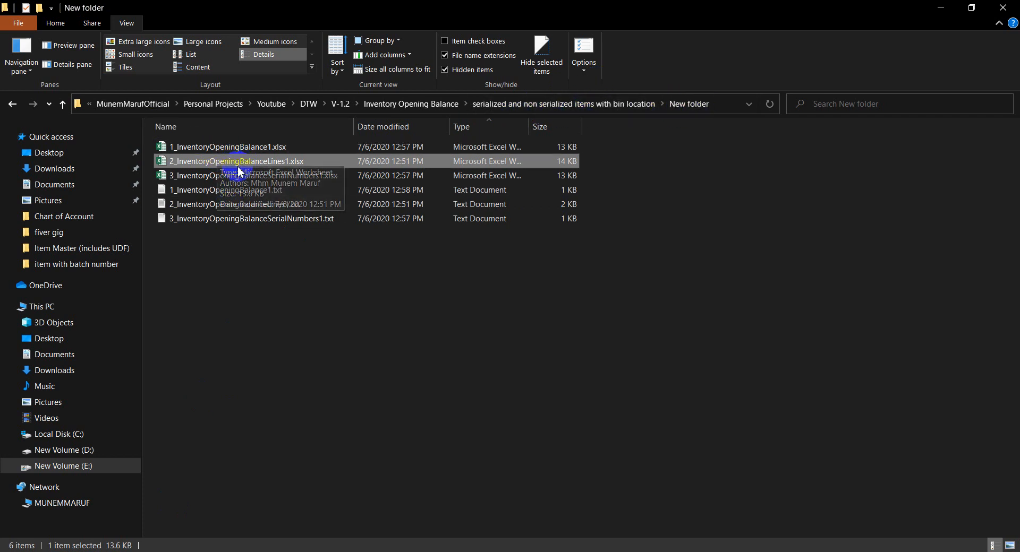
left_click(257, 150)
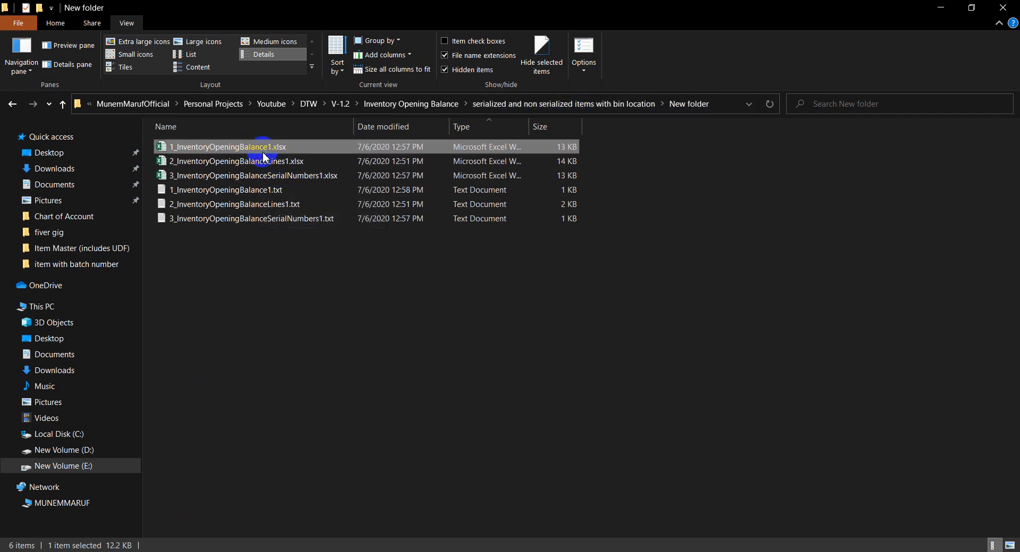
double_click(252, 148)
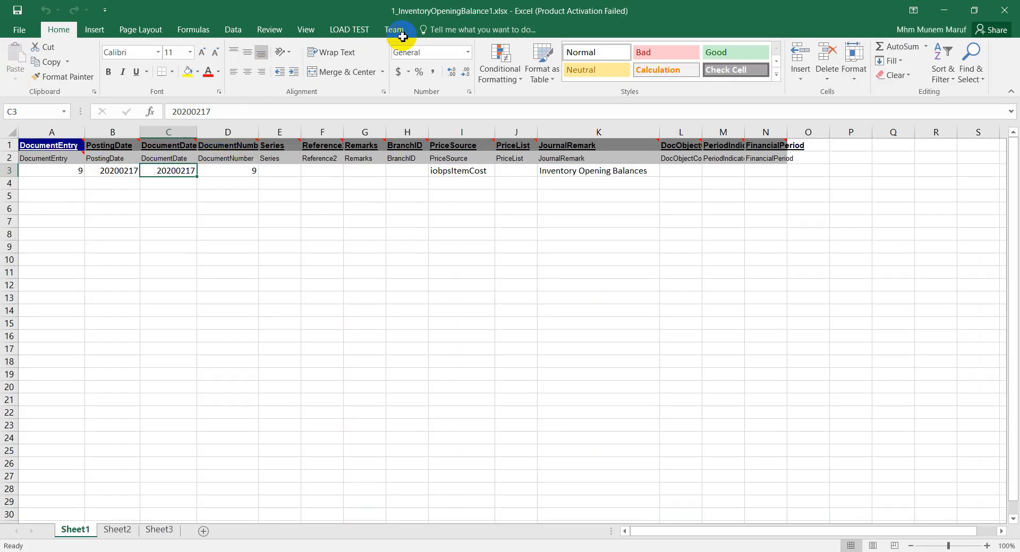
left_click(658, 132)
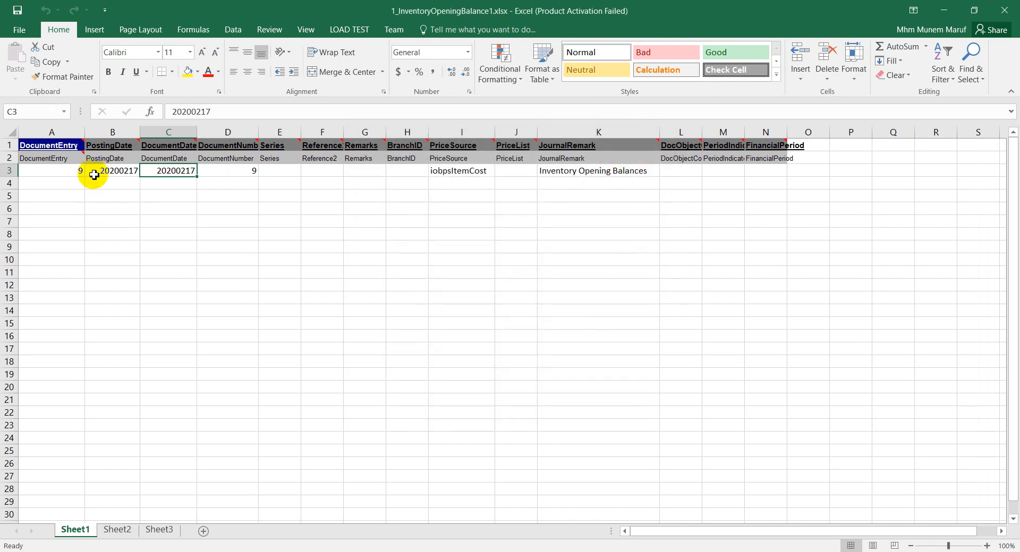
Step: Review the document values in row 3 and widen the DocumentNumber column to fit its full heading
left_click_drag(60, 166, 619, 169)
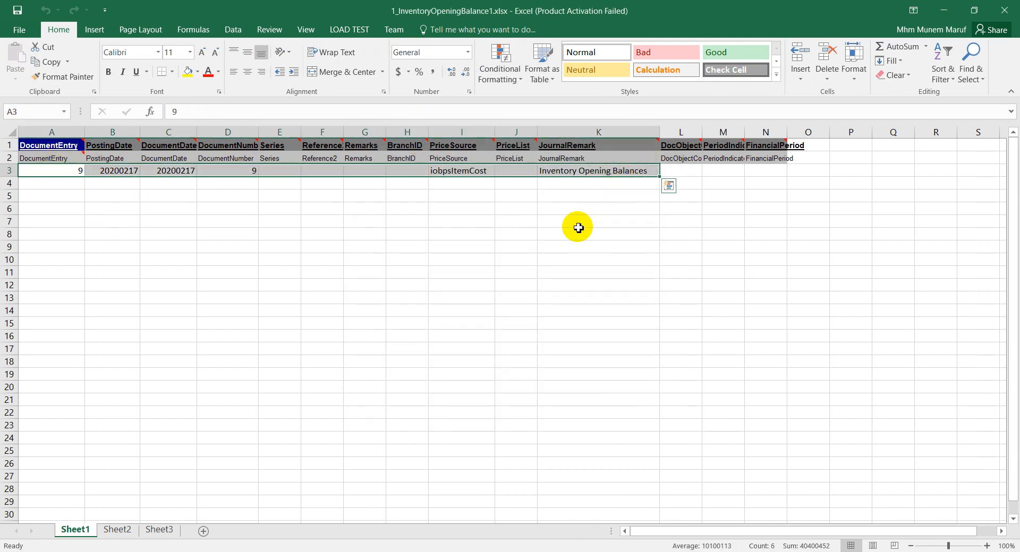
left_click_drag(282, 132, 417, 133)
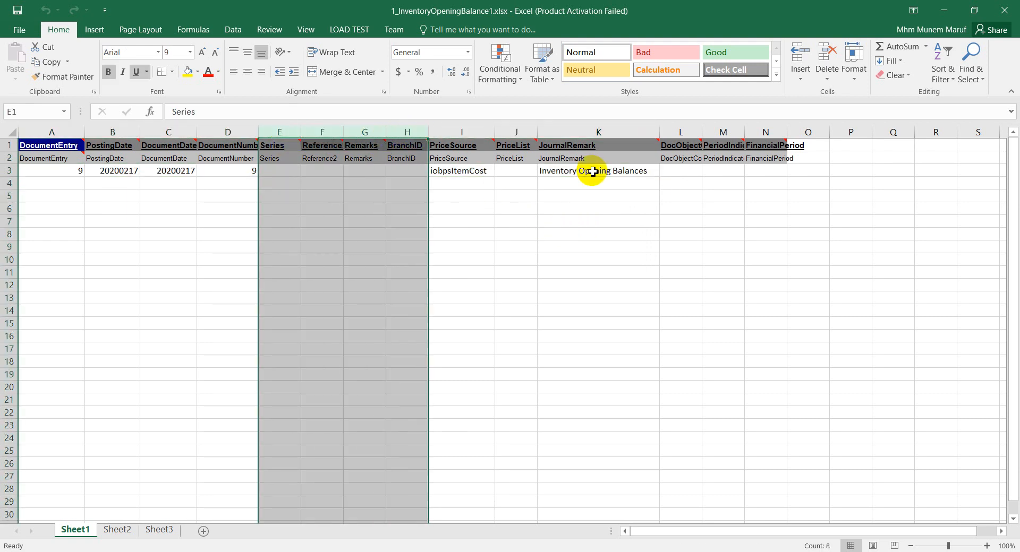
left_click(550, 195)
mouse_move(73, 145)
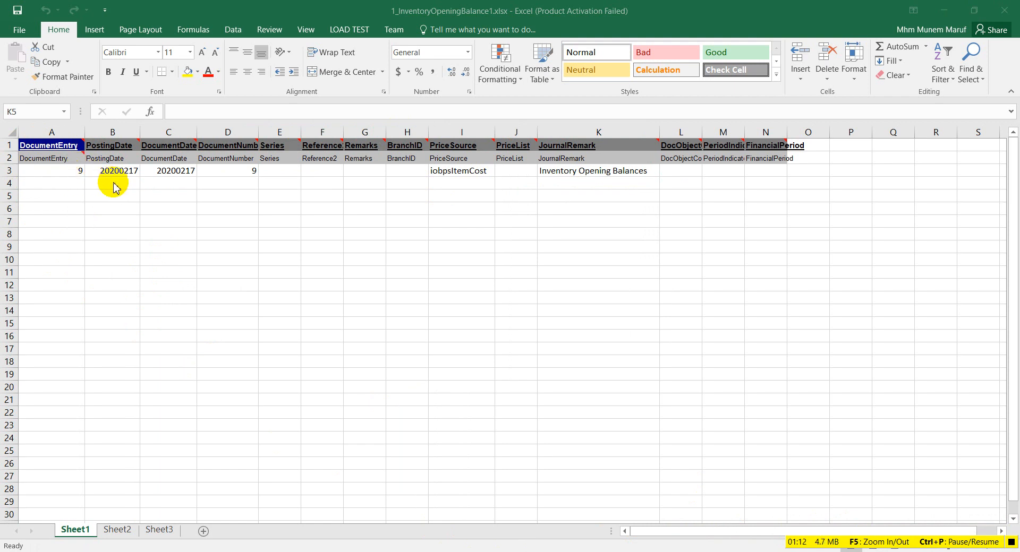
left_click(259, 133)
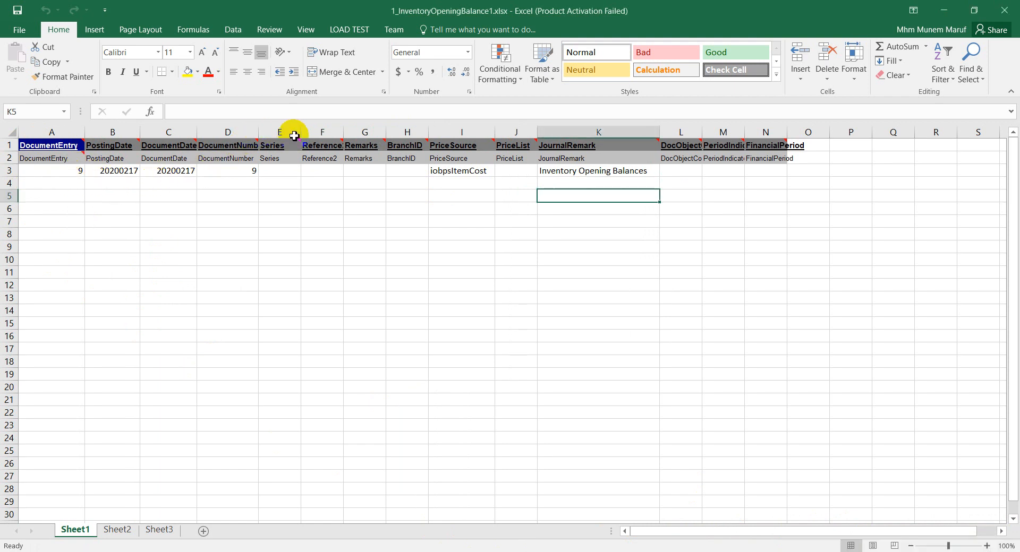
left_click_drag(259, 132, 303, 132)
left_click(230, 172)
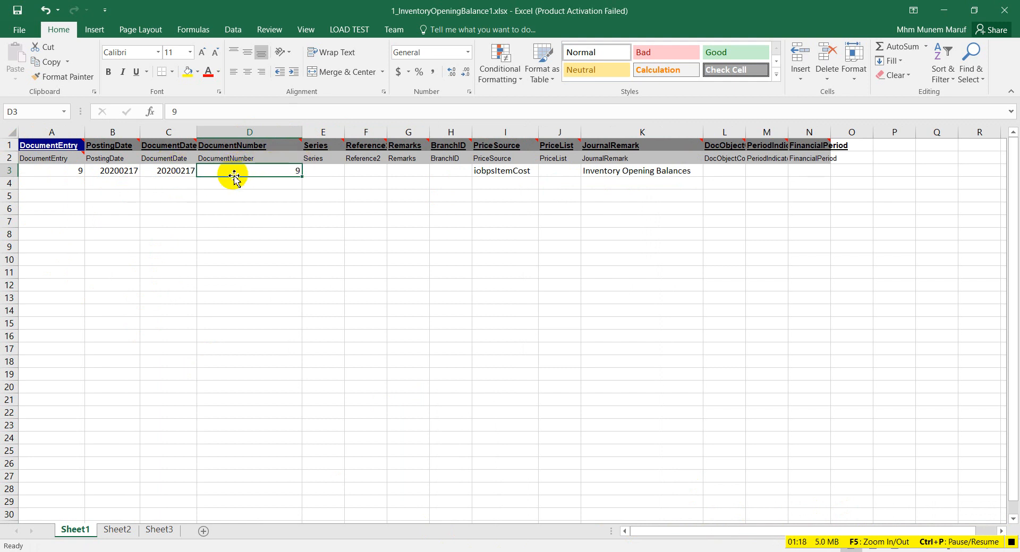
Step: Examine the document entry, the date format note and the journal remark in the opening balance template
left_click(79, 169)
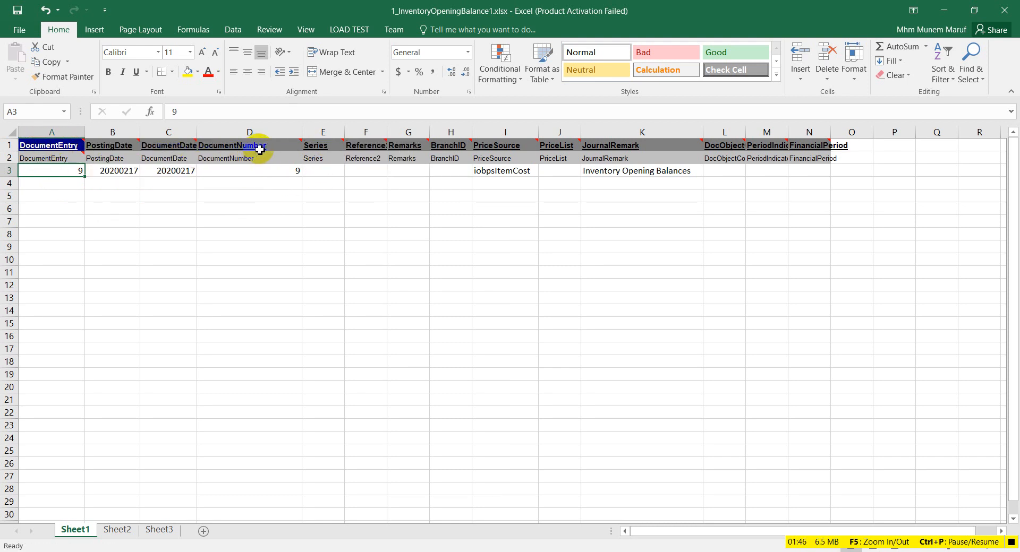
mouse_move(664, 147)
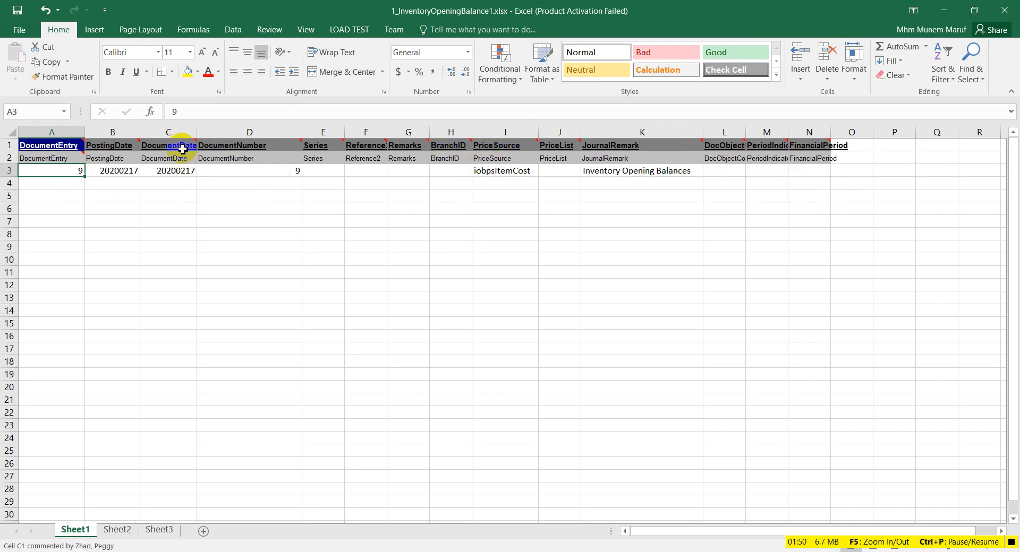
mouse_move(182, 149)
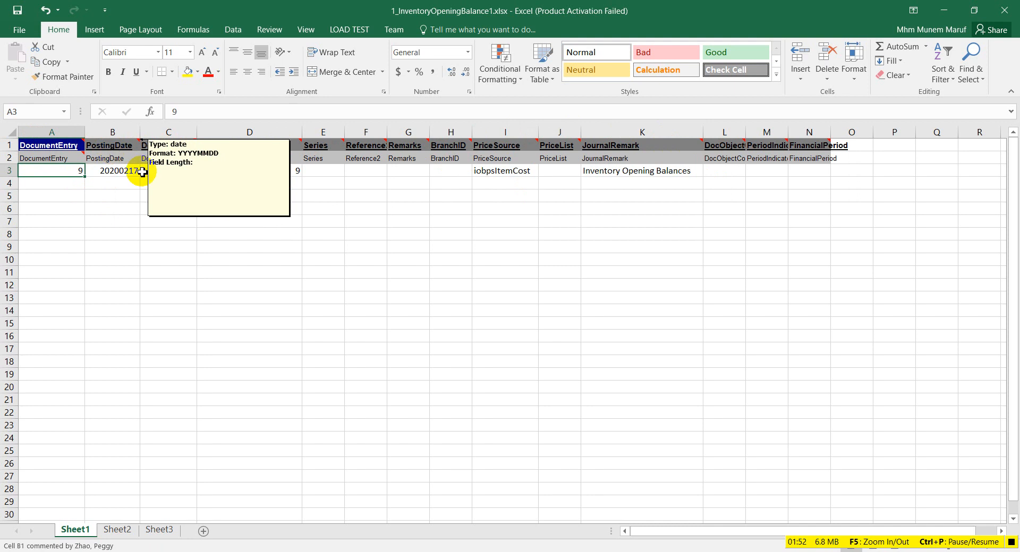
mouse_move(517, 147)
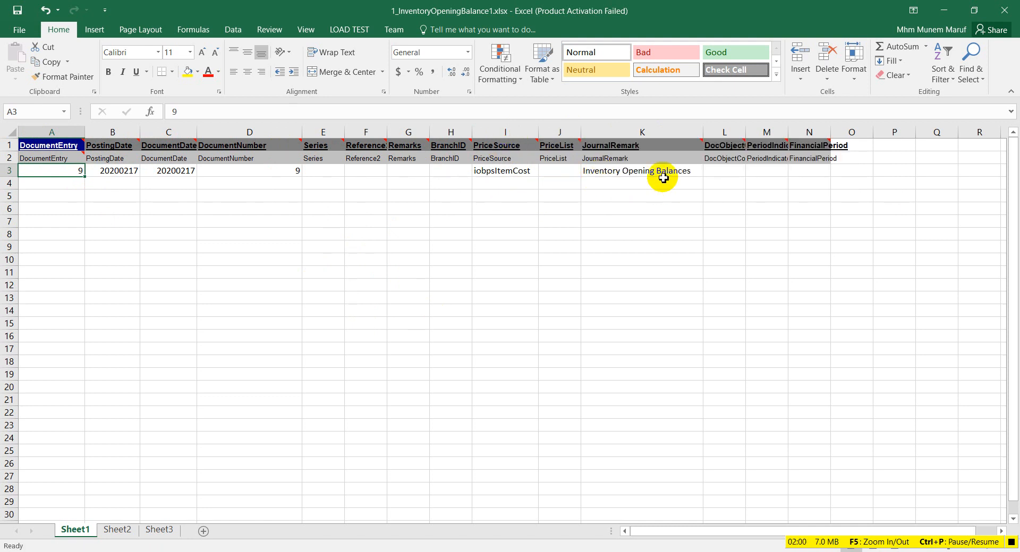
left_click(628, 174)
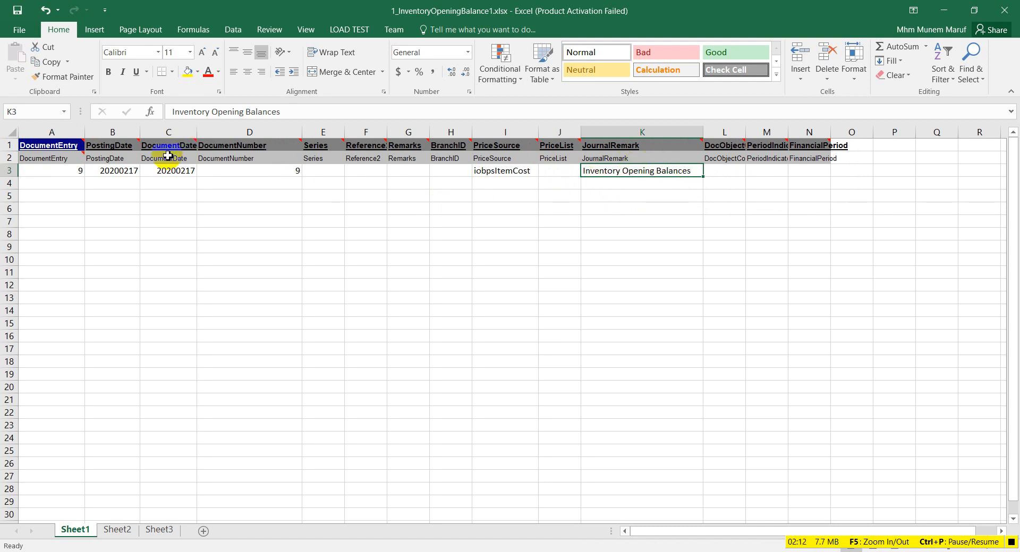
Step: Save the active sheet as tab-delimited text over the existing 1_InventoryOpeningBalance1.txt and close the workbook
left_click(19, 23)
left_click(24, 146)
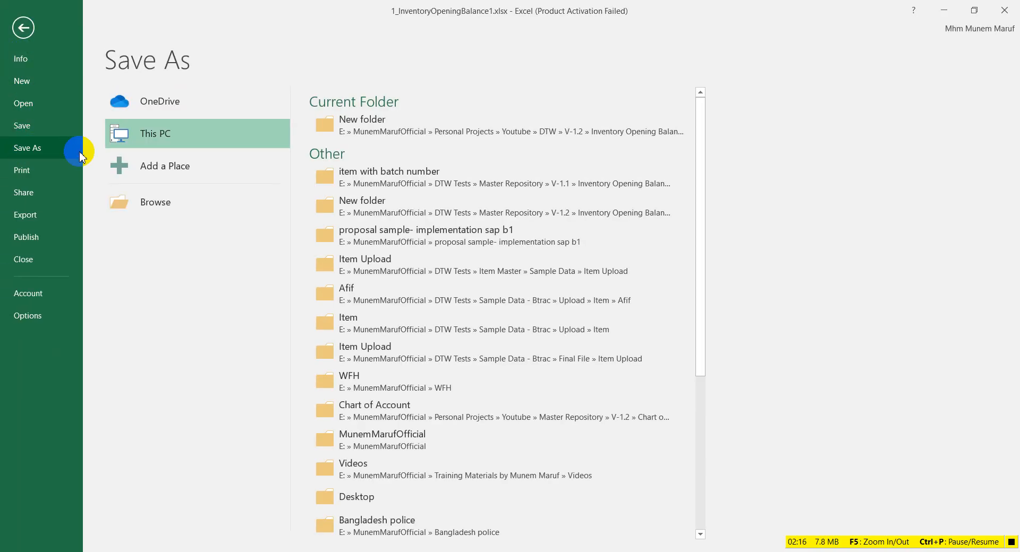
left_click(526, 125)
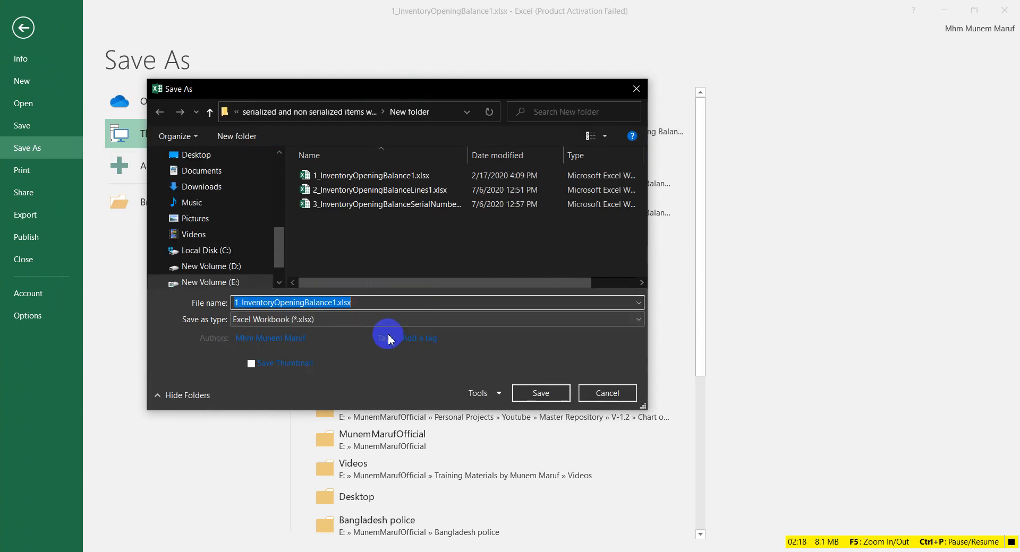
left_click(329, 319)
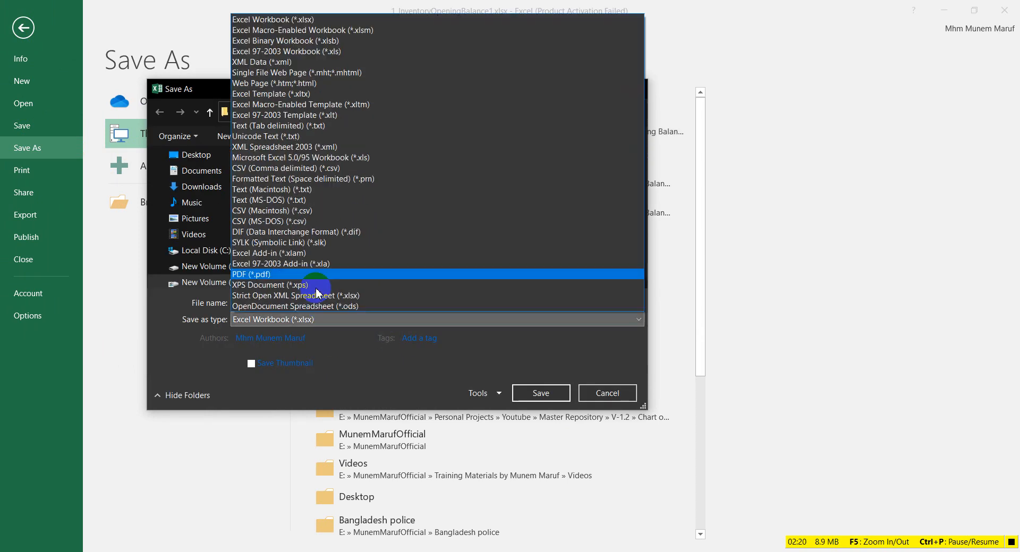
left_click(301, 126)
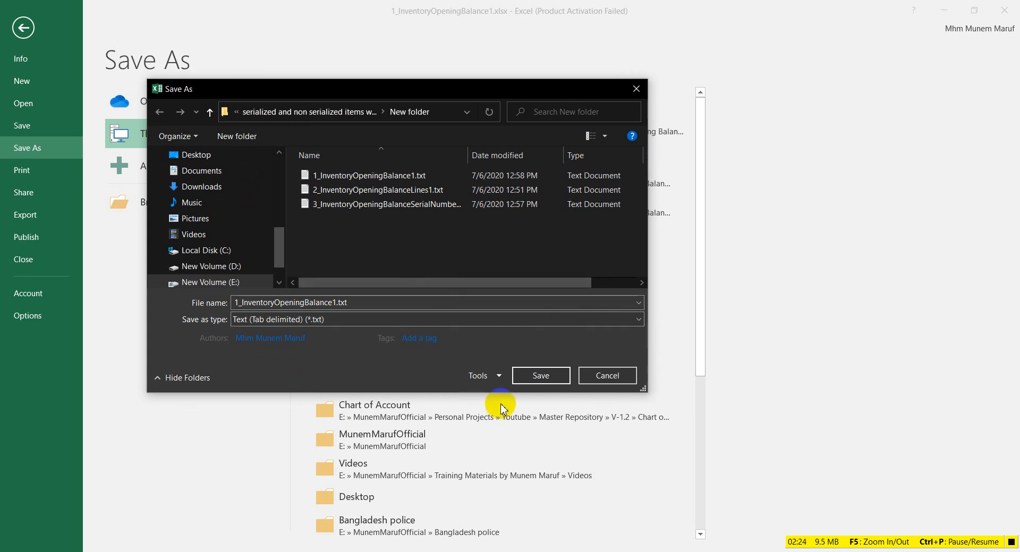
left_click(540, 375)
left_click(556, 289)
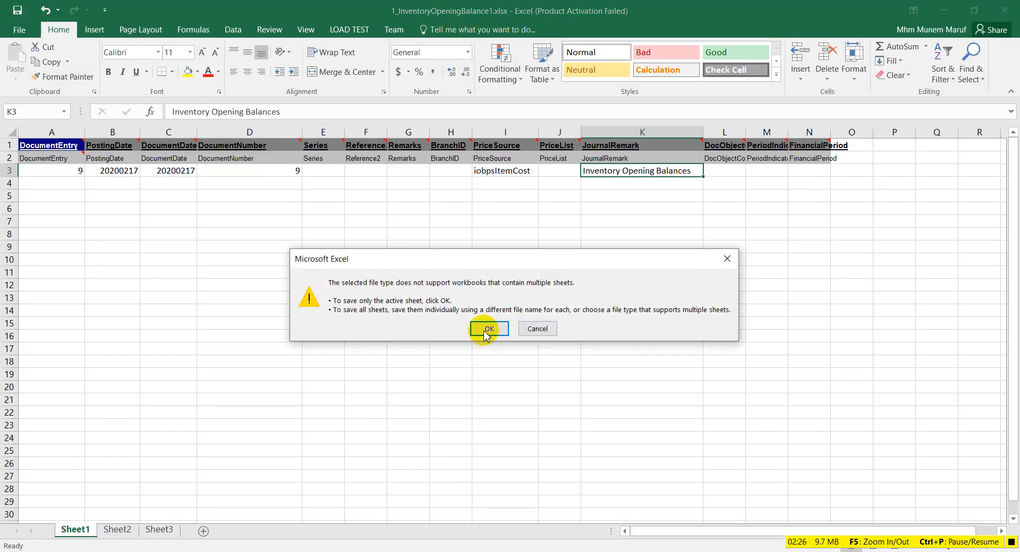
left_click(485, 332)
left_click(467, 325)
left_click(1004, 10)
left_click(503, 305)
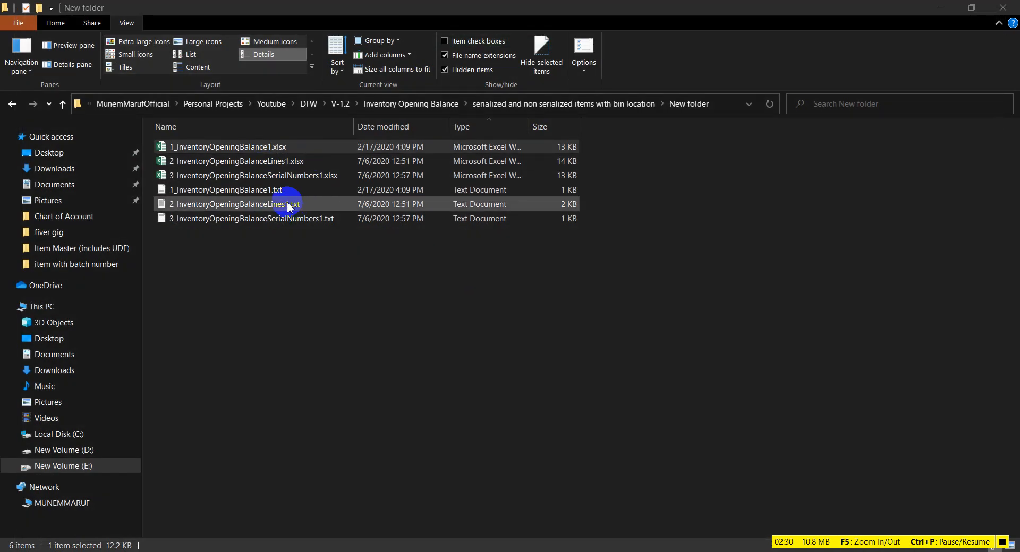
Step: Open 2_InventoryOpeningBalanceLines1.xlsx and widen the LineNumber and ItemCode columns to fit their contents
double_click(261, 166)
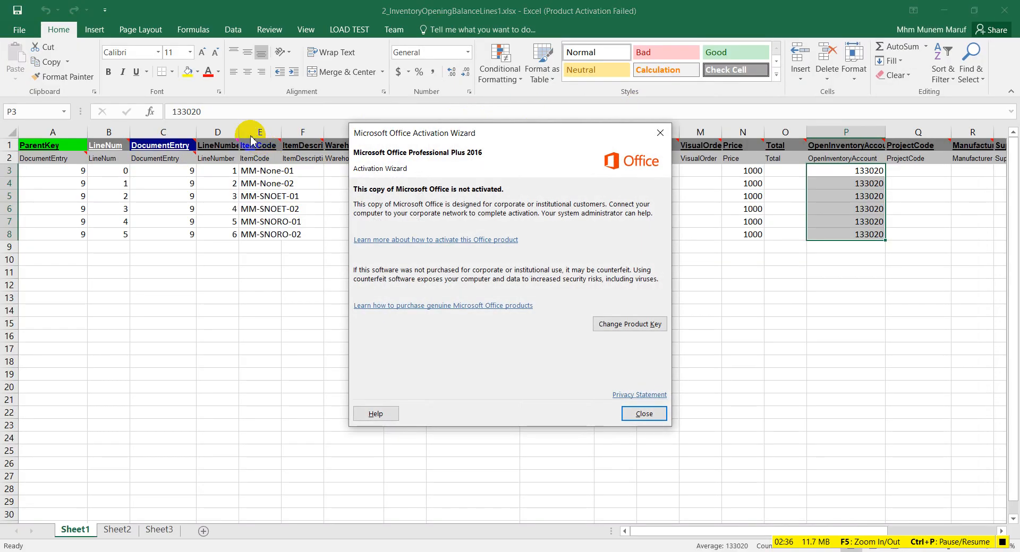
left_click(659, 131)
mouse_move(234, 129)
left_mouse_down()
mouse_move(263, 133)
mouse_move(250, 133)
left_mouse_up()
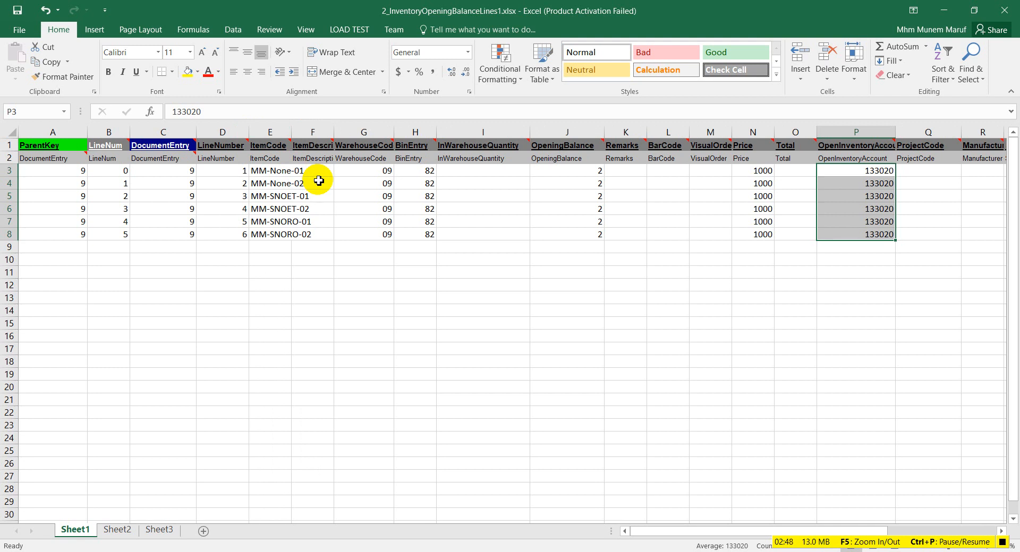
left_click_drag(273, 170, 273, 233)
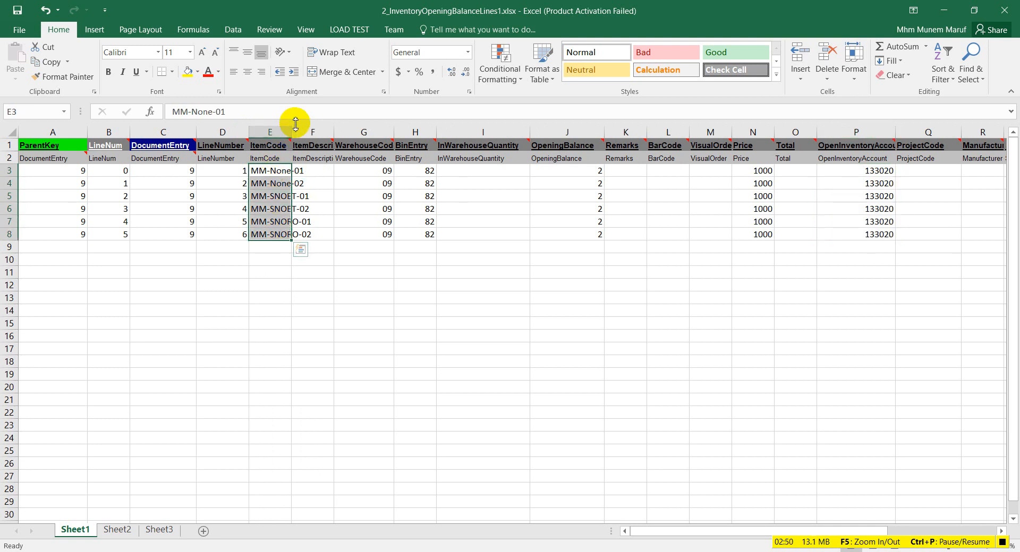
double_click(296, 124)
Step: Examine the item codes and the LineNum values of the opening balance lines
left_click_drag(290, 177, 287, 231)
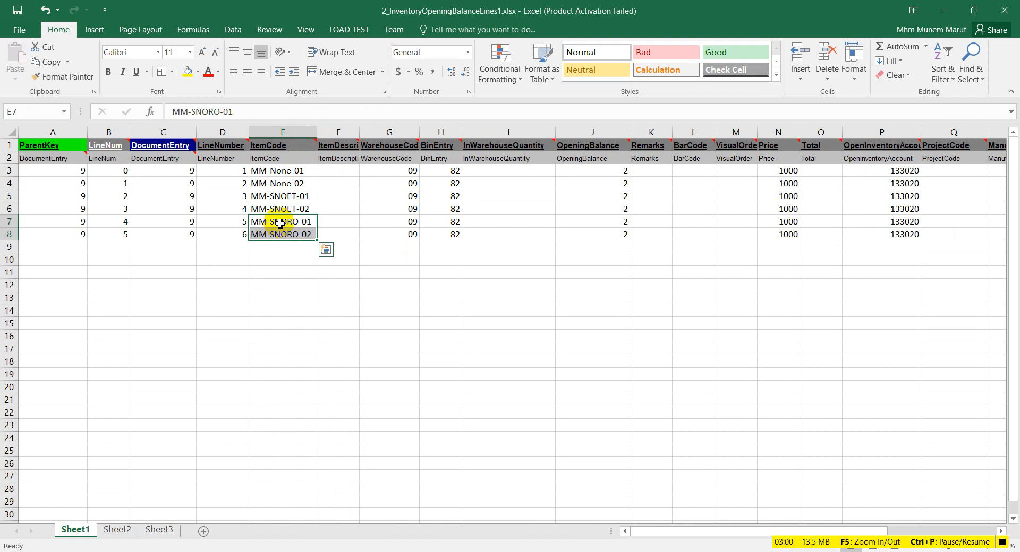
left_click_drag(701, 532, 606, 541)
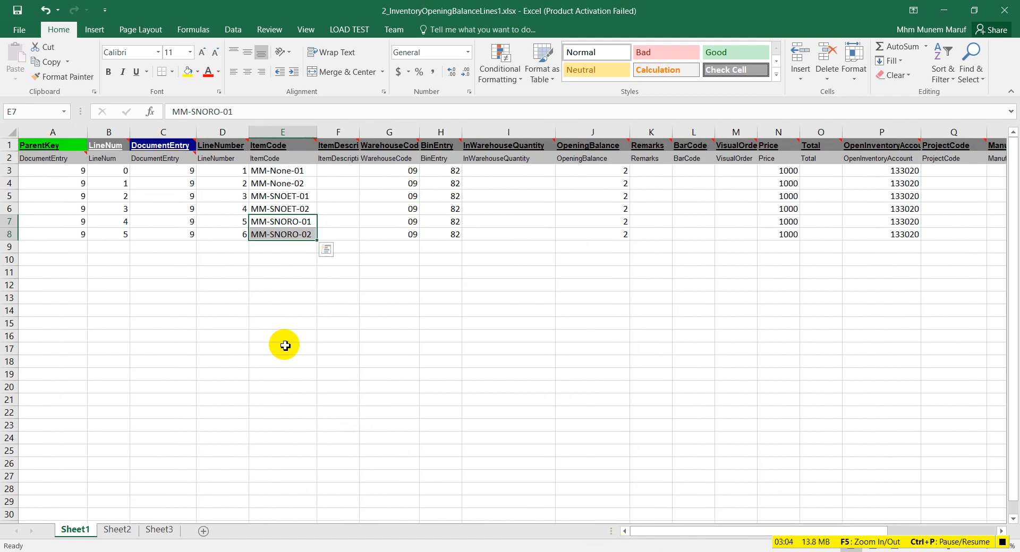
left_click_drag(114, 170, 118, 232)
mouse_move(113, 142)
left_click(114, 170)
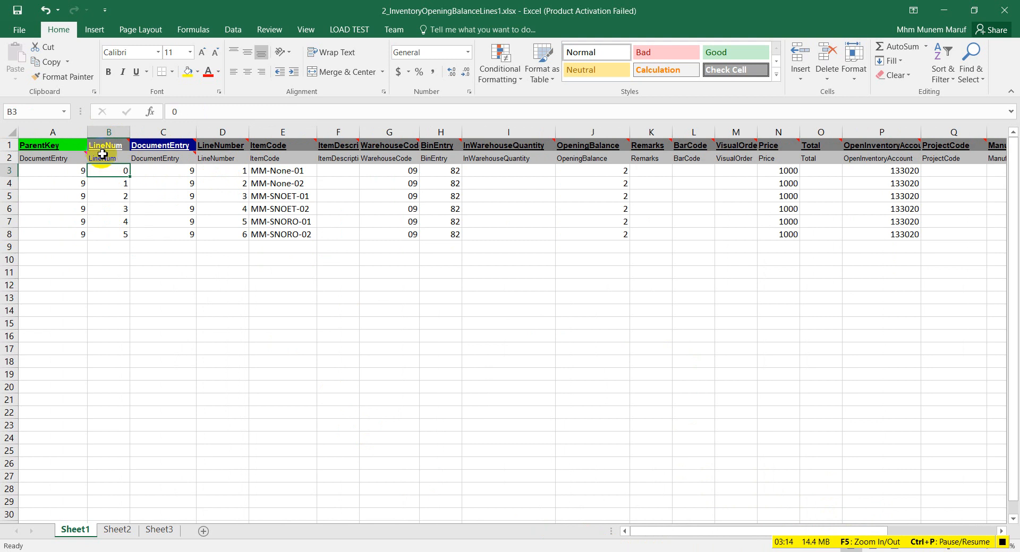
Step: Compare the LineNumber column with the item codes and the LineNum column, line by line
left_click(226, 146)
left_click_drag(232, 173, 235, 164)
left_click(236, 186)
left_click(238, 196)
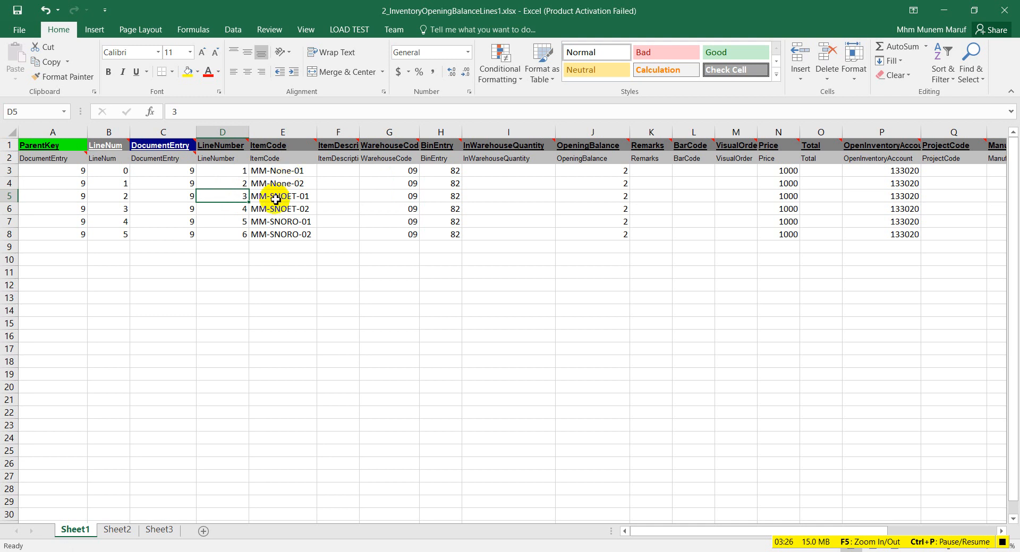
left_click_drag(281, 172, 289, 185)
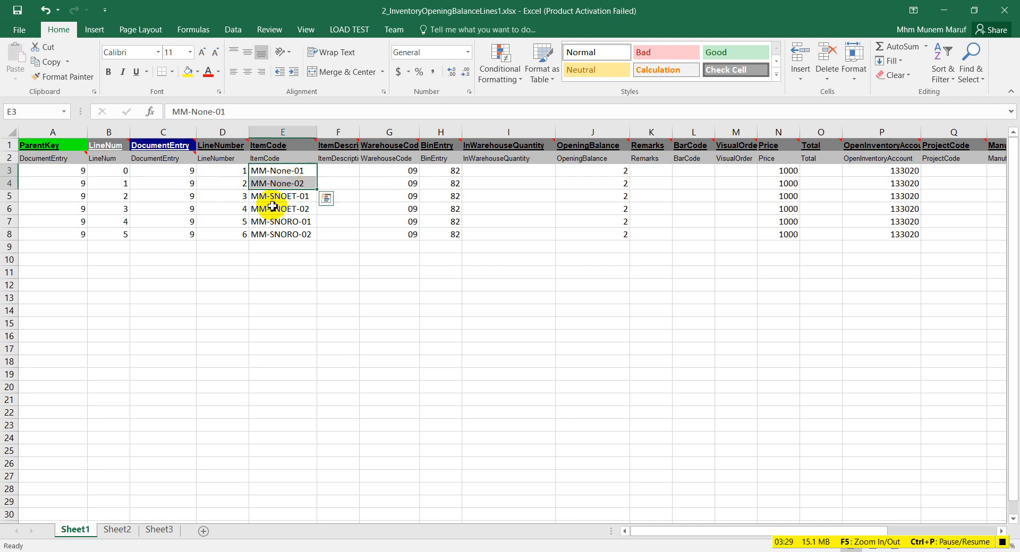
left_click(242, 196)
left_click(109, 144)
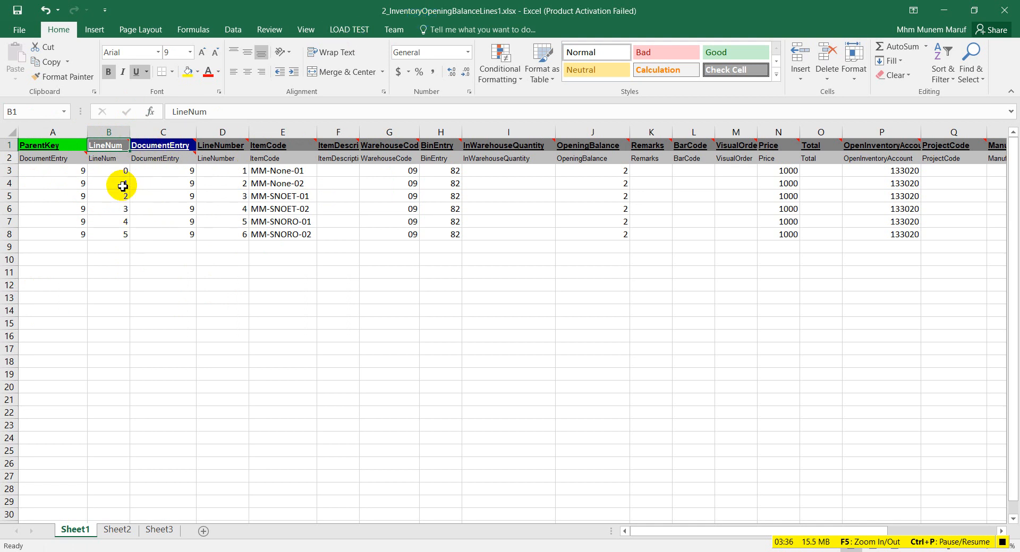
left_click(247, 146)
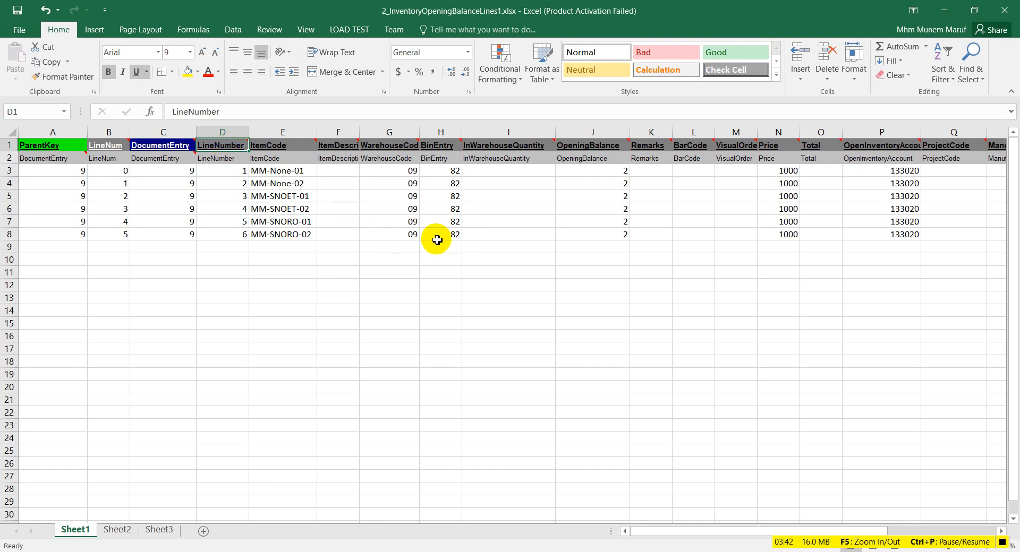
Step: Examine the WarehouseCode values of all opening balance lines and the BinEntry value of the first line
left_click(401, 145)
left_click_drag(406, 171, 409, 234)
mouse_move(453, 148)
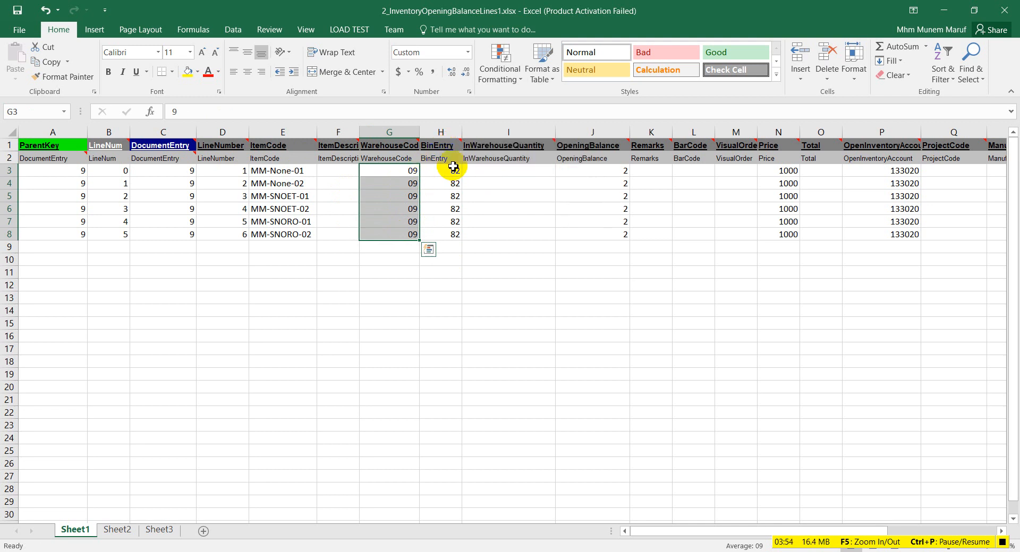
left_click(450, 173)
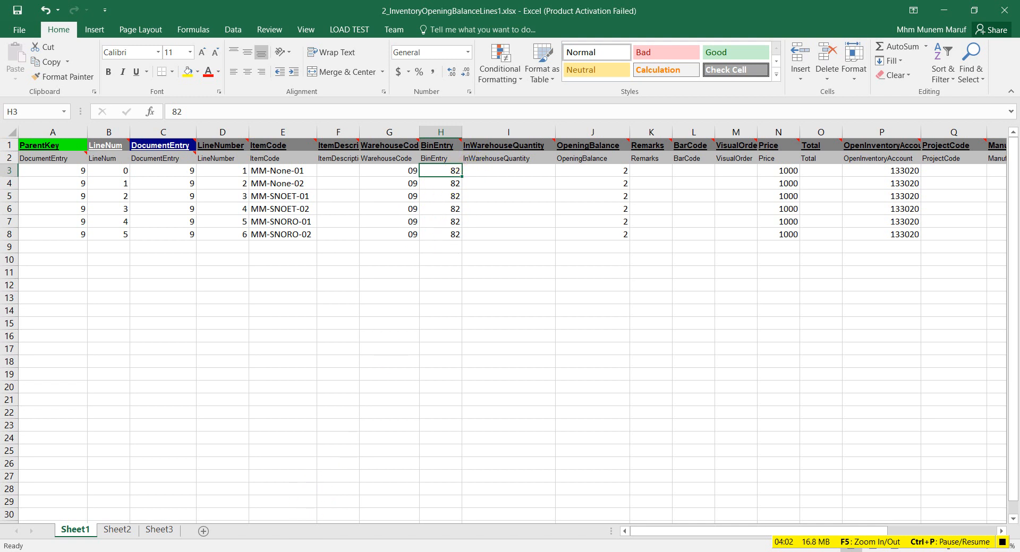
Step: Switch to SAP Business One and look up bin locations in the Bin Location List with 09 as the starting code
left_click(298, 489)
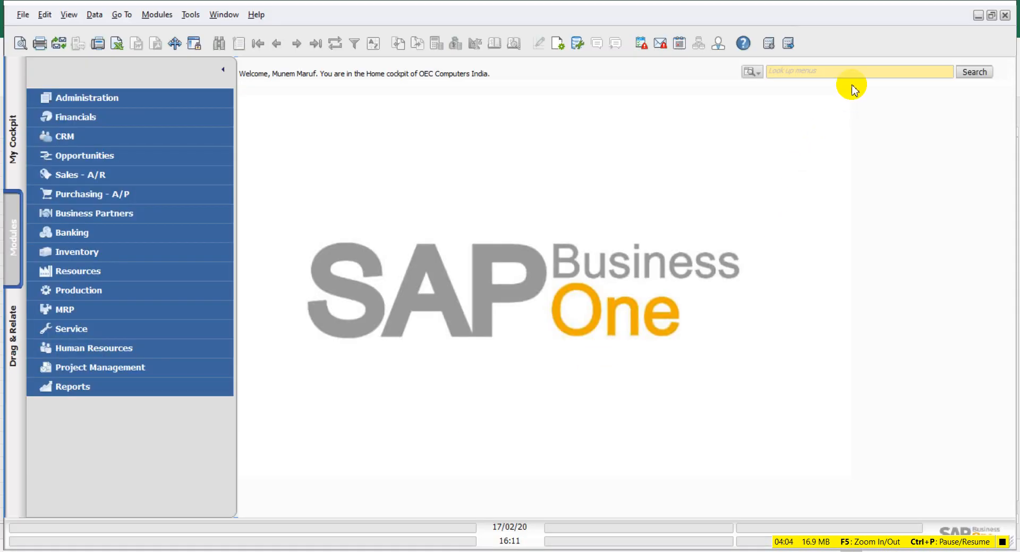
left_click(858, 69)
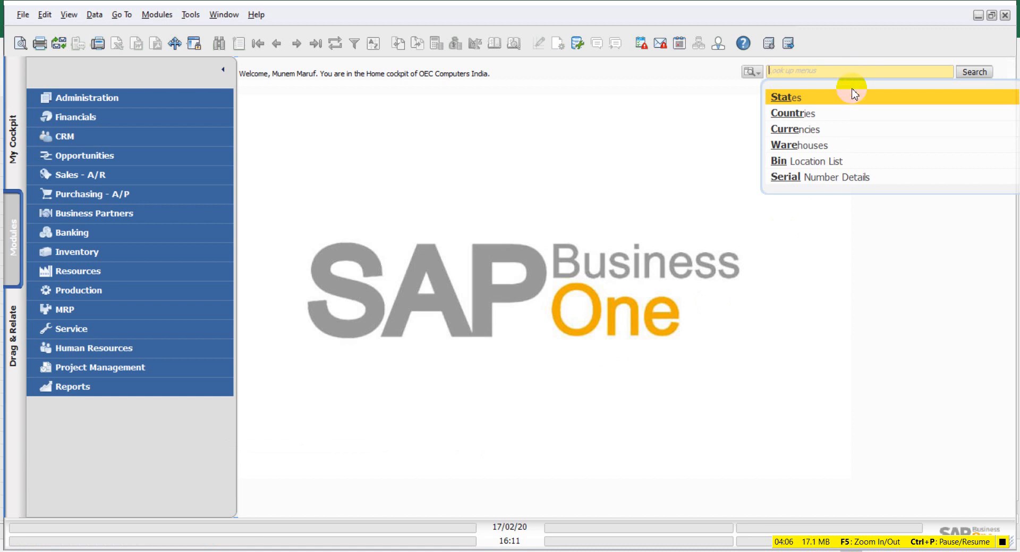
left_click(832, 166)
left_click(629, 174)
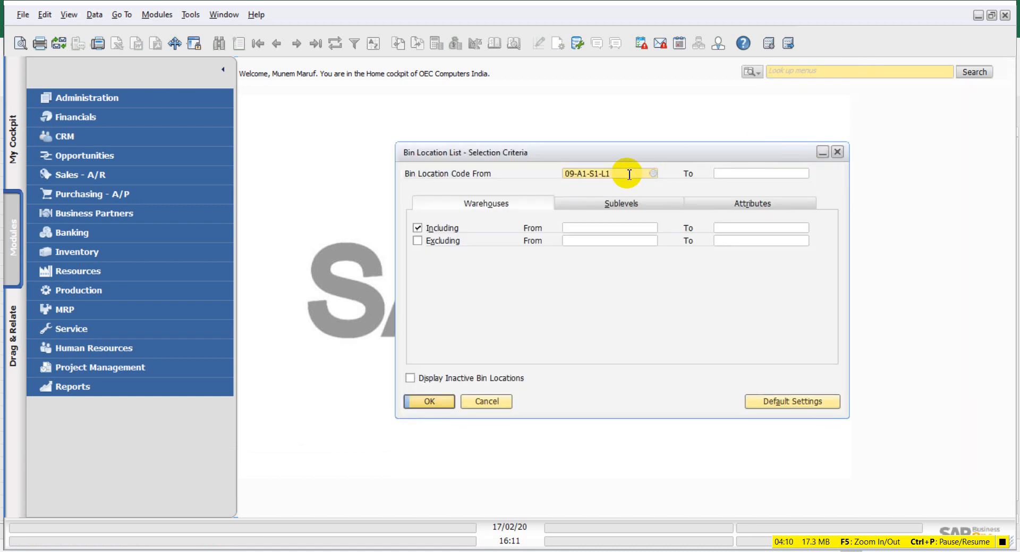
left_click_drag(641, 174, 540, 173)
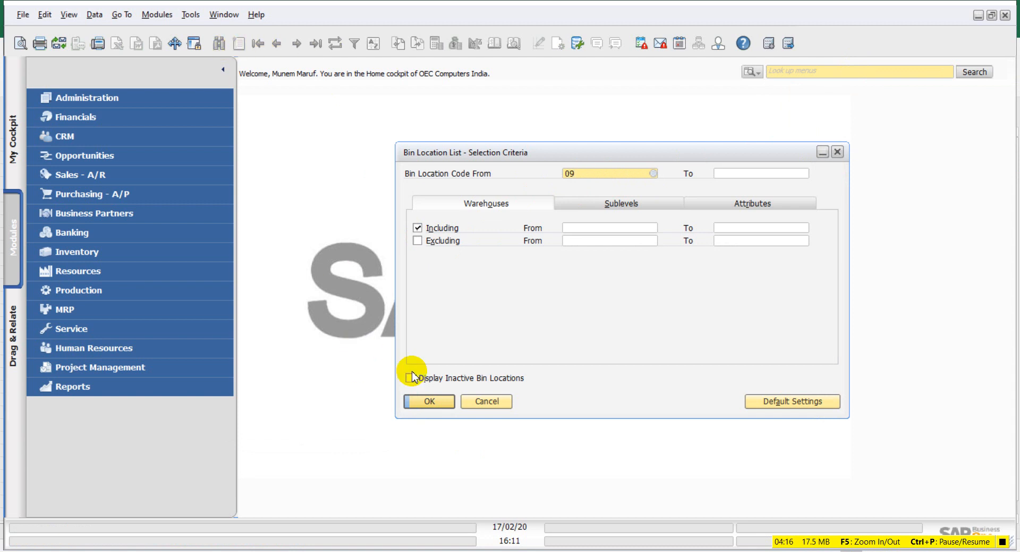
left_click(448, 401)
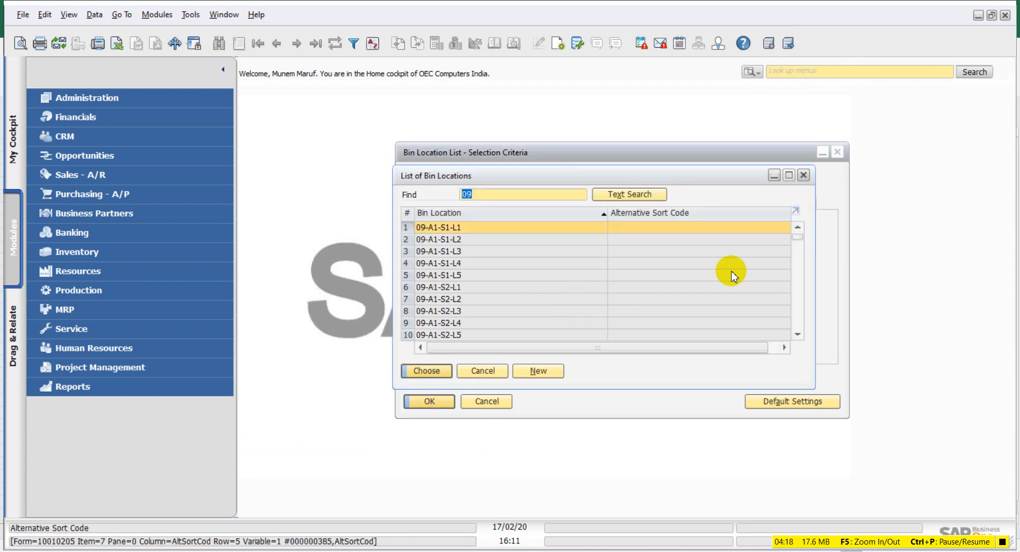
Step: Browse the list of warehouse 09 bin locations, then cancel the list and its selection criteria
left_click_drag(692, 182, 710, 234)
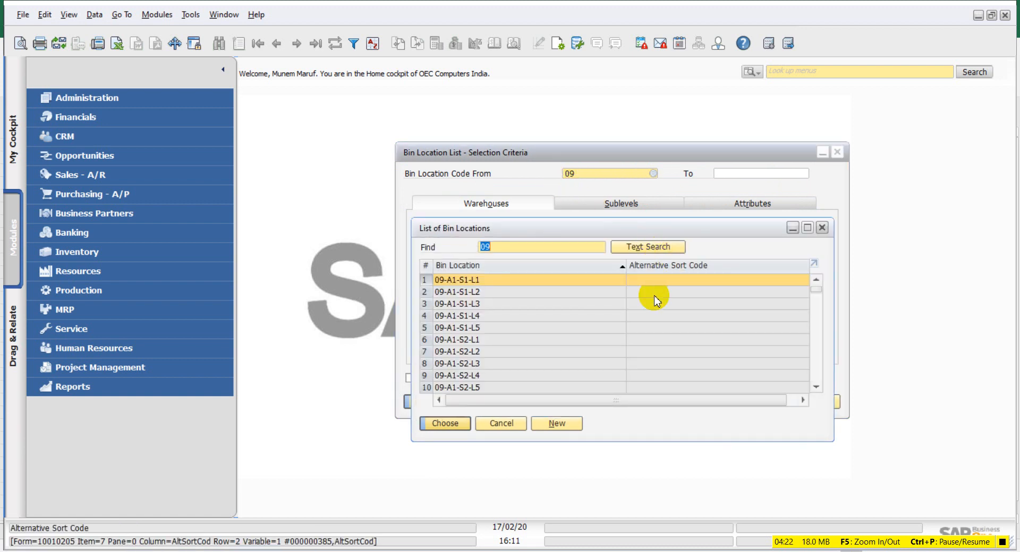
scroll(512, 300, "down", 3)
scroll(512, 303, "down", 4)
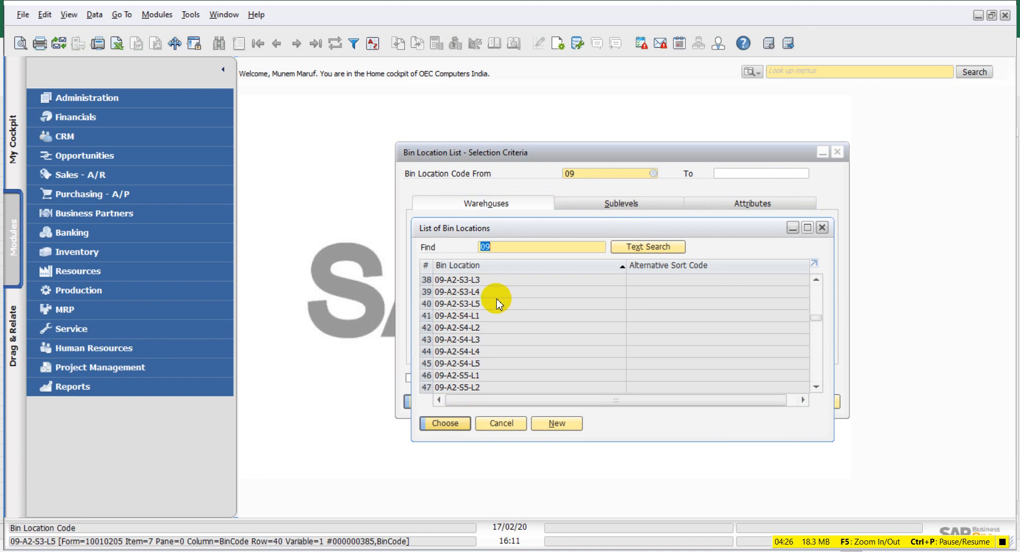
left_click_drag(816, 319, 820, 281)
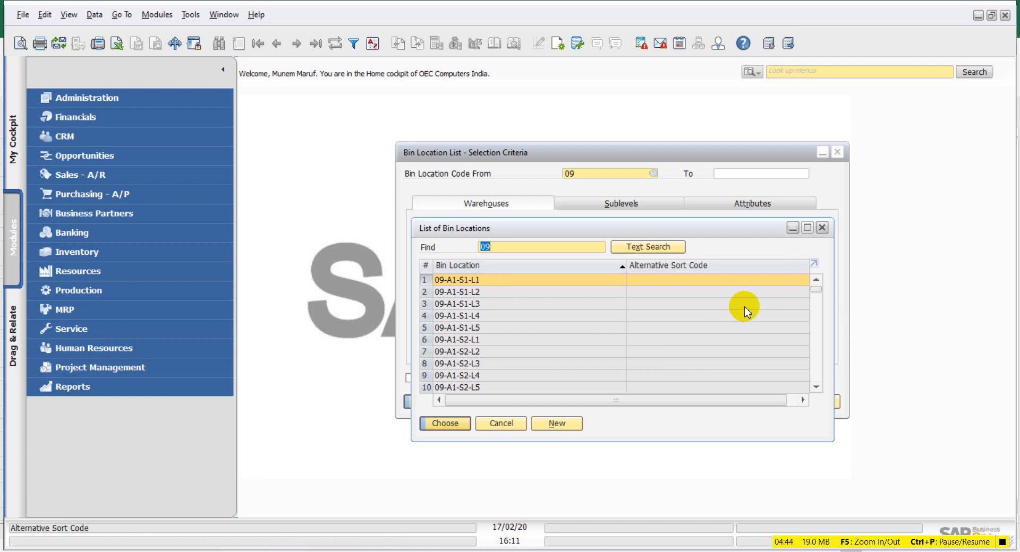
left_click(501, 425)
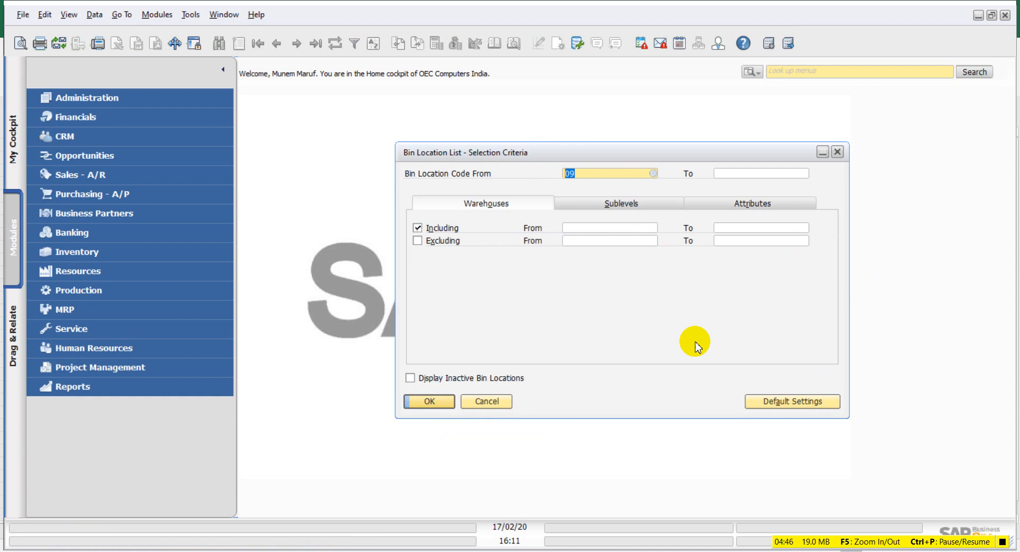
left_click(499, 403)
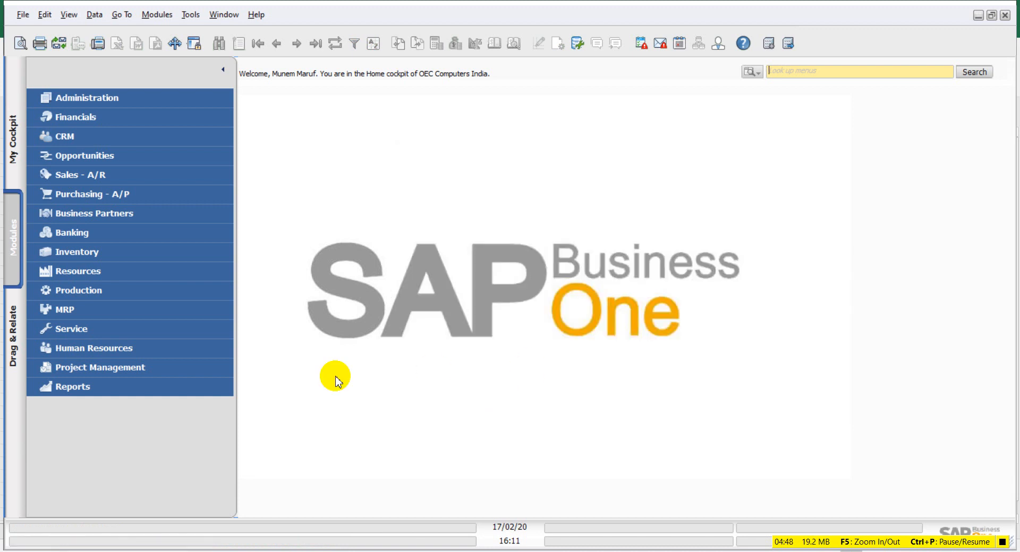
Step: Reopen the Bin Location List and run the lookup again with 09 as the starting bin location code
left_click(802, 71)
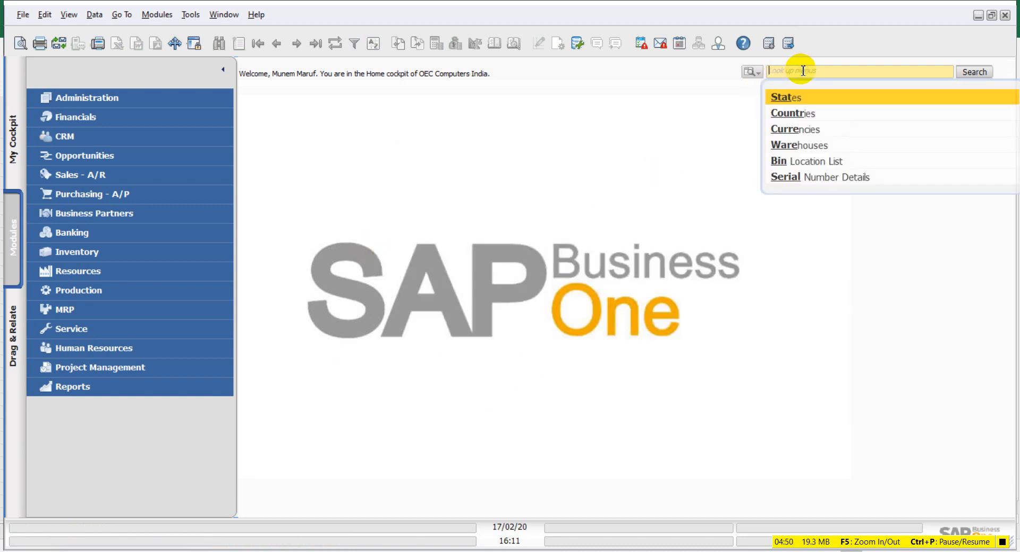
left_click(832, 163)
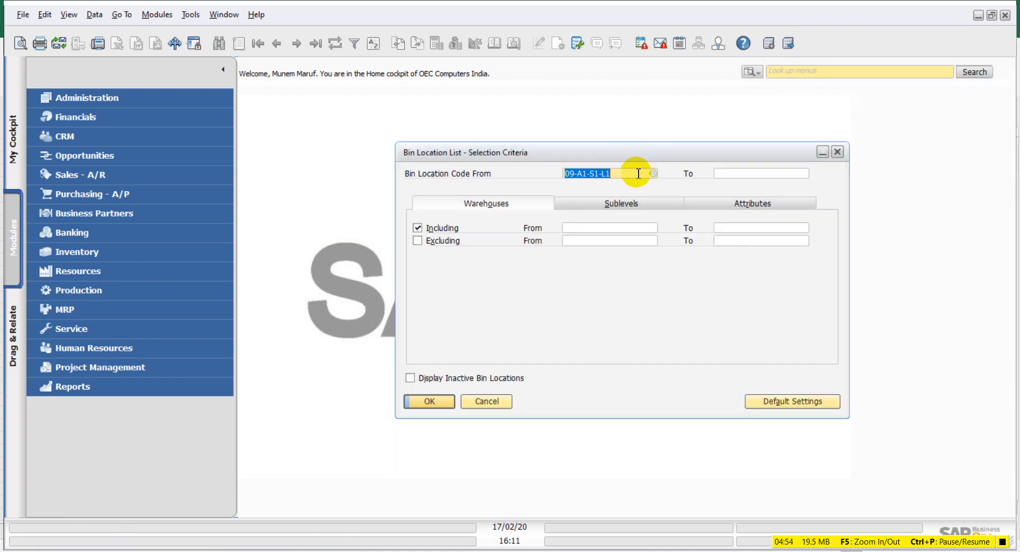
type("09")
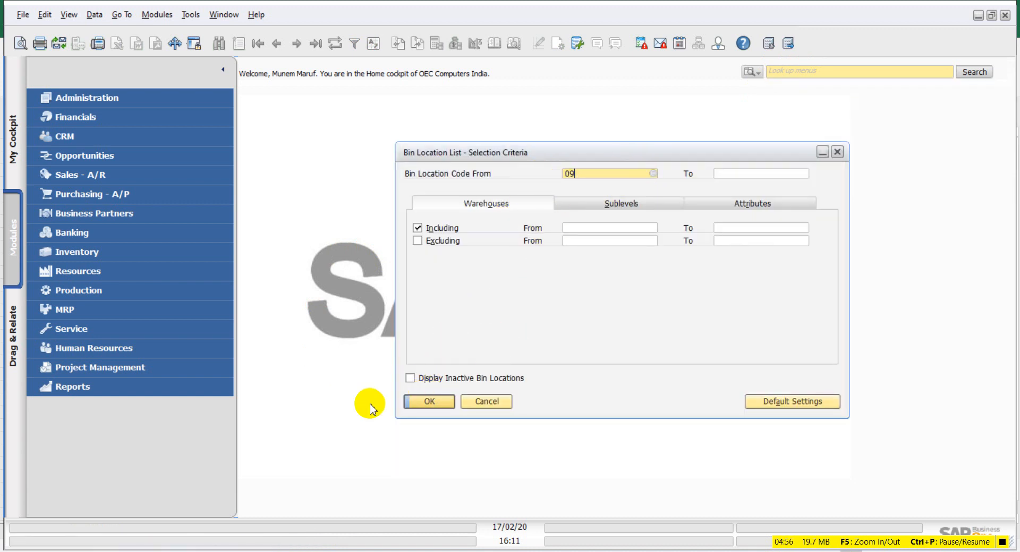
left_click(425, 401)
Step: Look further down the bin location list, dismiss the lookup and switch back to the opening balance lines workbook in Excel
scroll(467, 334, "down", 2)
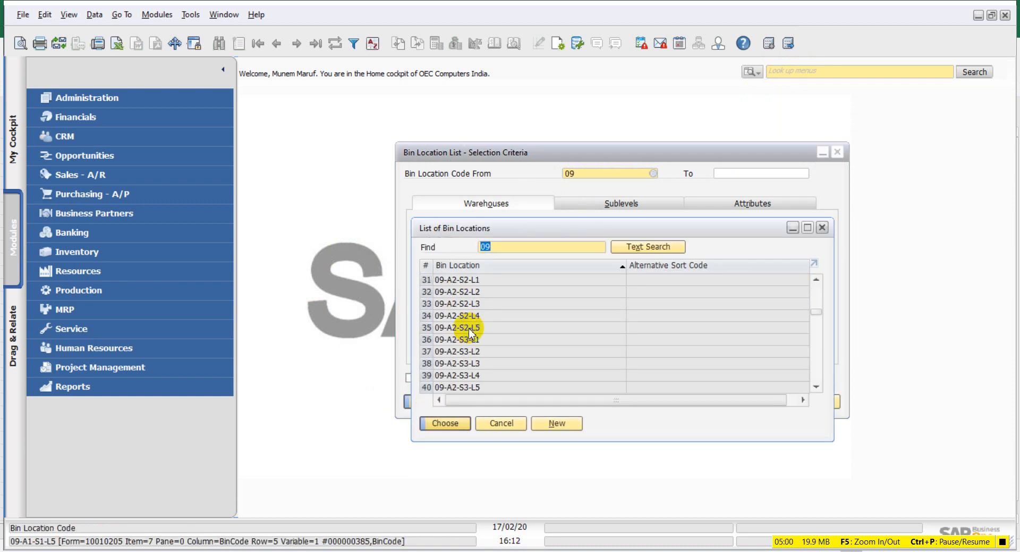
scroll(468, 331, "down", 3)
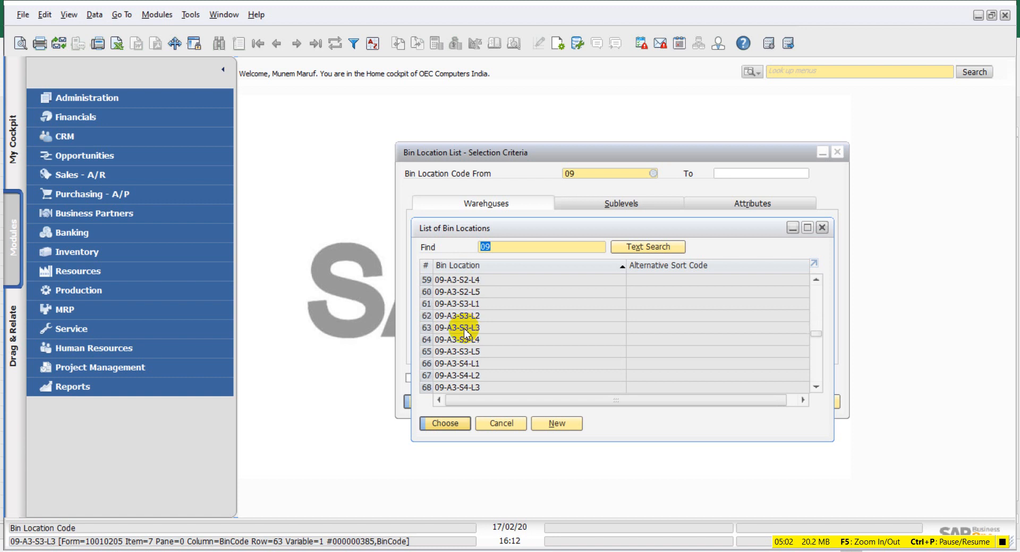
scroll(464, 330, "down", 2)
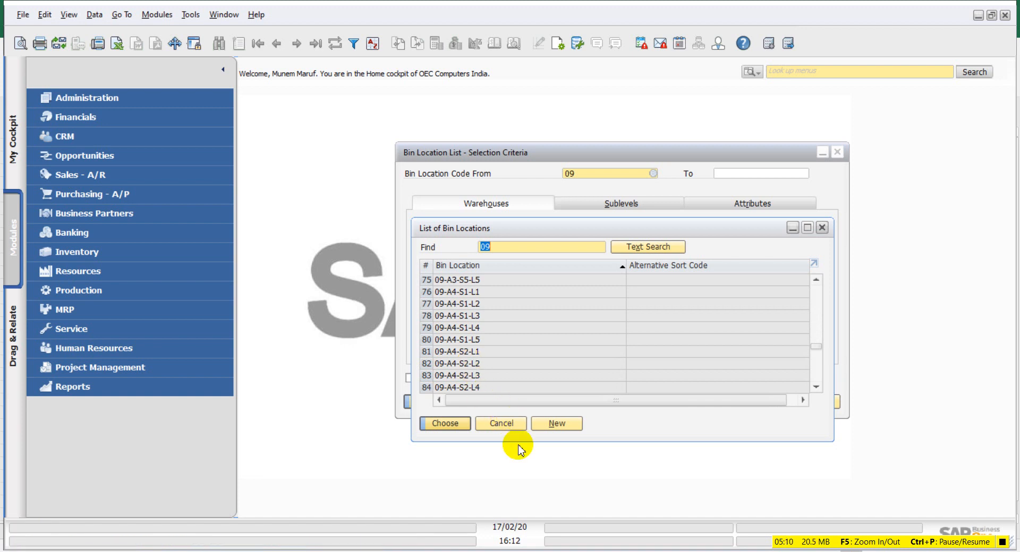
left_click(503, 424)
left_click(474, 403)
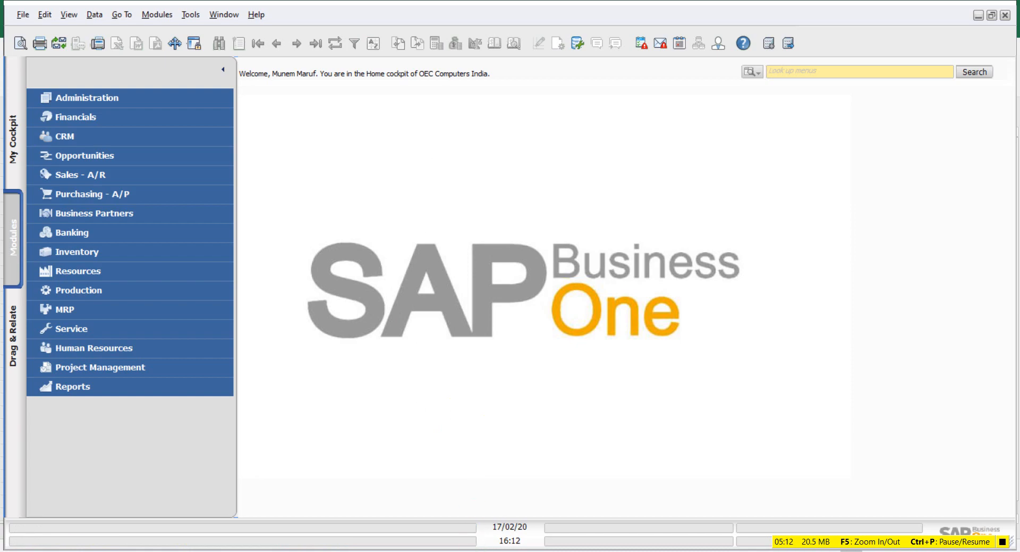
left_click(475, 551)
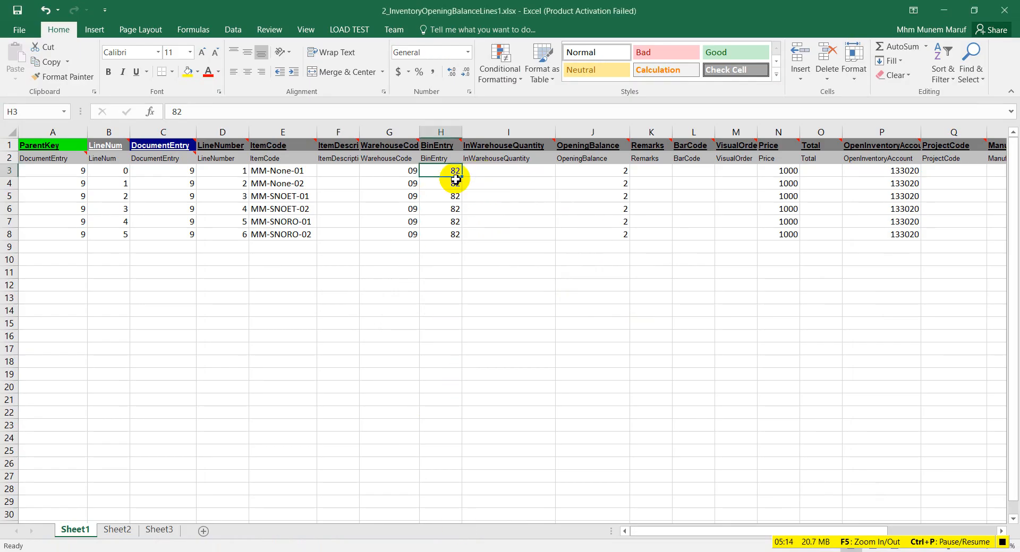
Step: Examine the OpeningBalance, Price and OpenInventoryAccount columns of the opening balance lines
left_click_drag(614, 174, 615, 235)
left_click(603, 171)
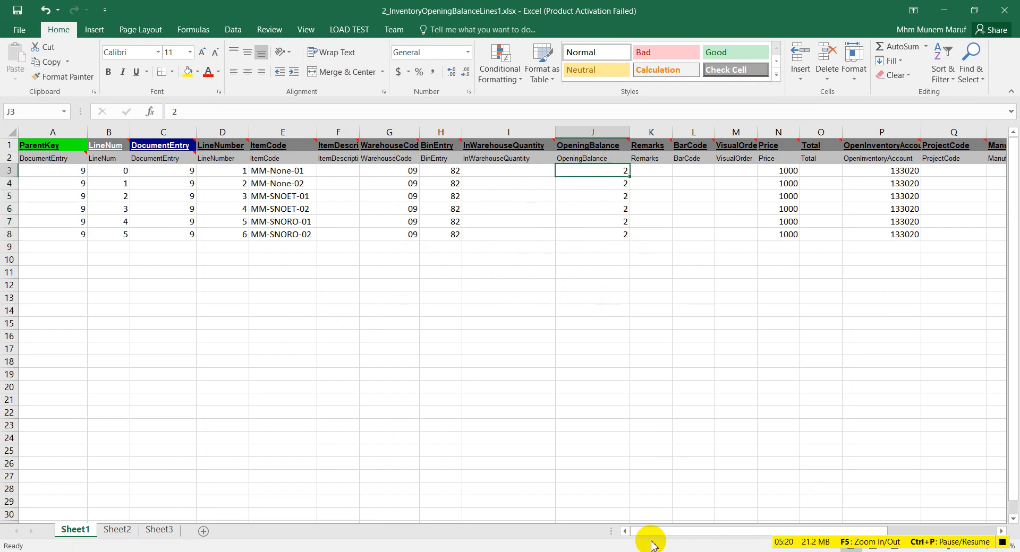
left_click_drag(683, 530, 743, 523)
left_click_drag(554, 171, 554, 237)
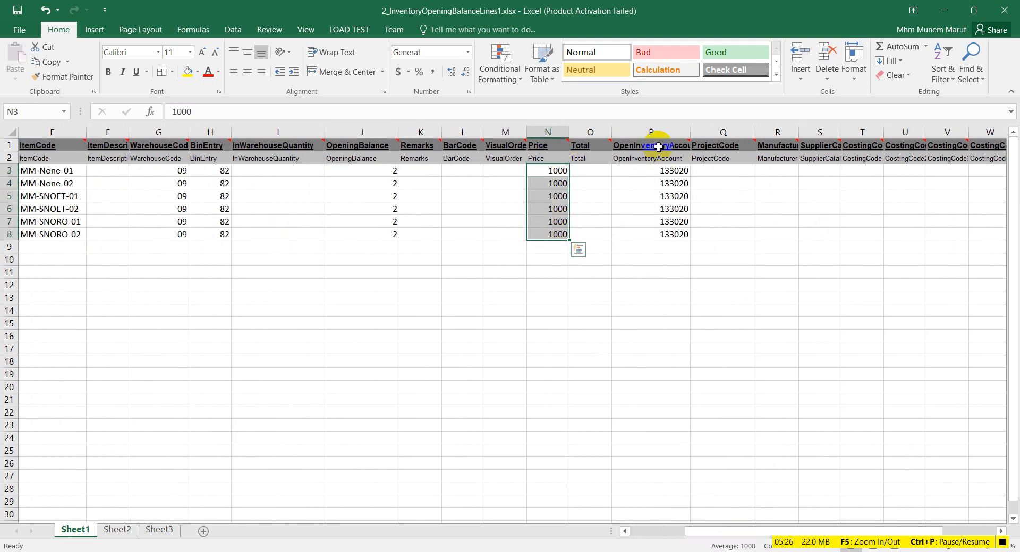
mouse_move(660, 169)
left_mouse_down()
mouse_move(665, 204)
mouse_move(669, 173)
left_mouse_up()
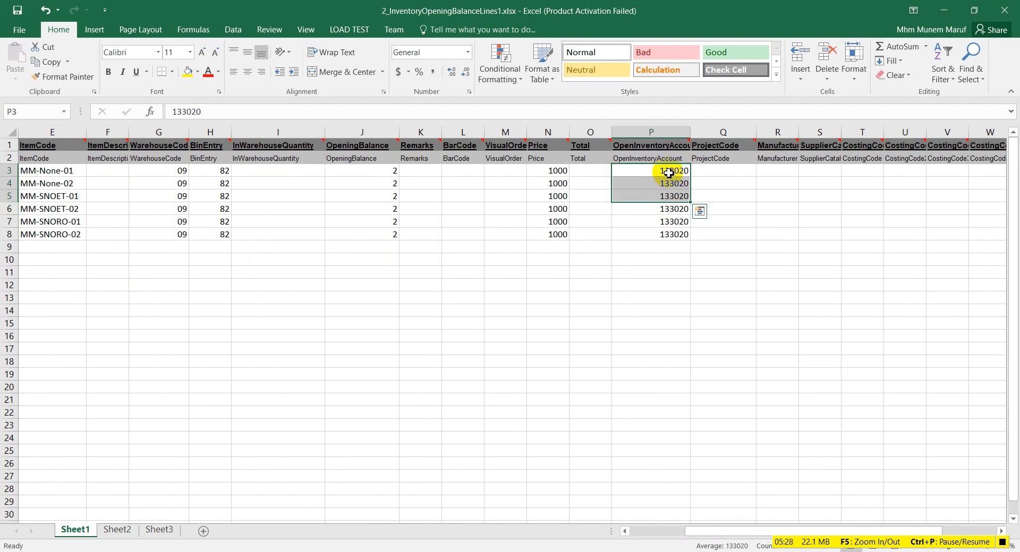
left_click(680, 196)
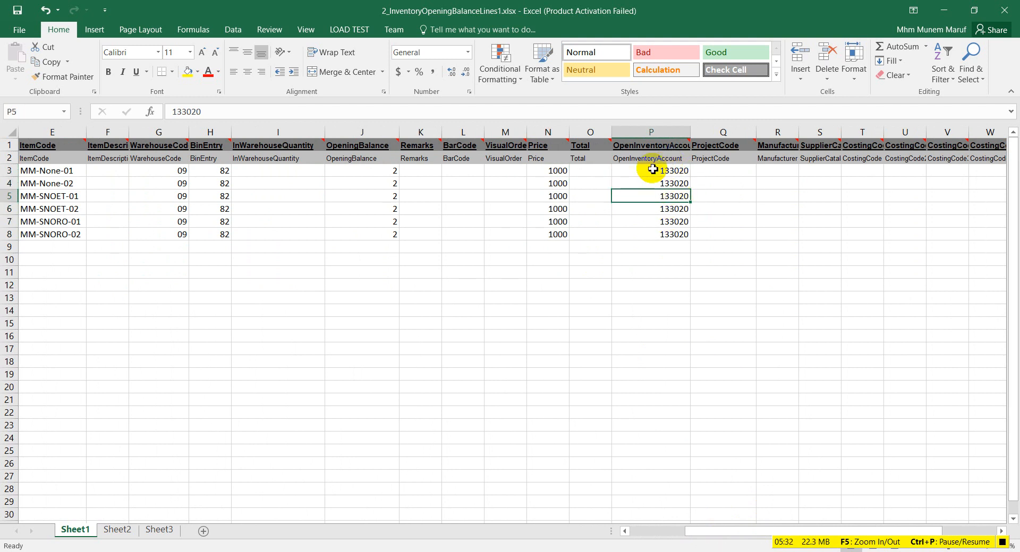
left_click_drag(731, 530, 504, 515)
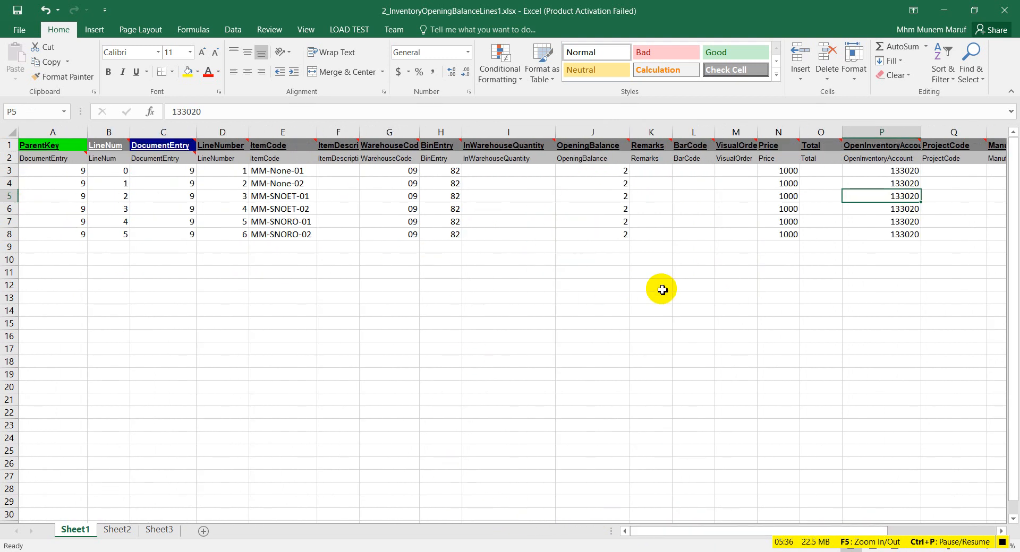
Step: Save the active sheet as tab-delimited text over the existing 2_InventoryOpeningBalanceLines1.txt in the current folder
left_click(16, 11)
left_click(24, 33)
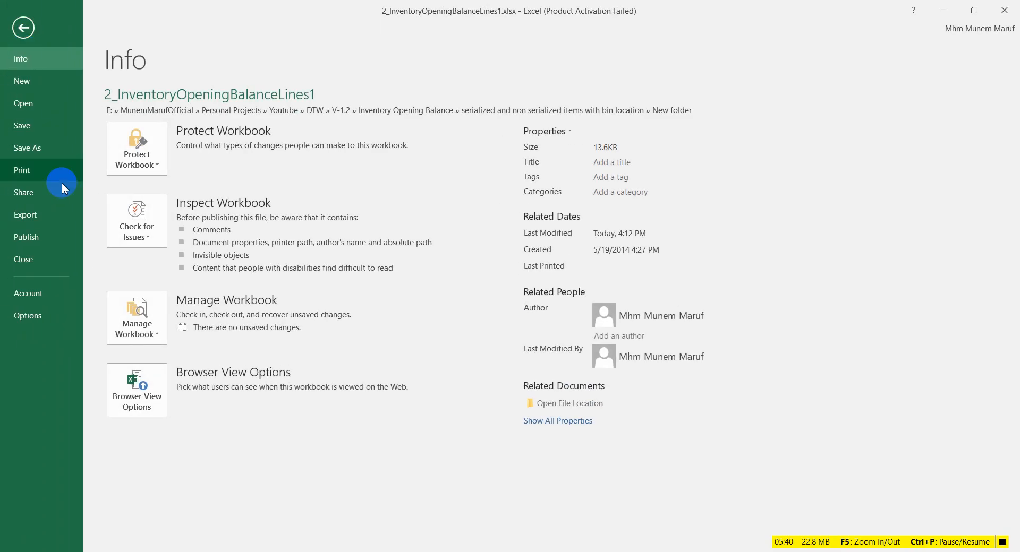
left_click(47, 150)
left_click(493, 123)
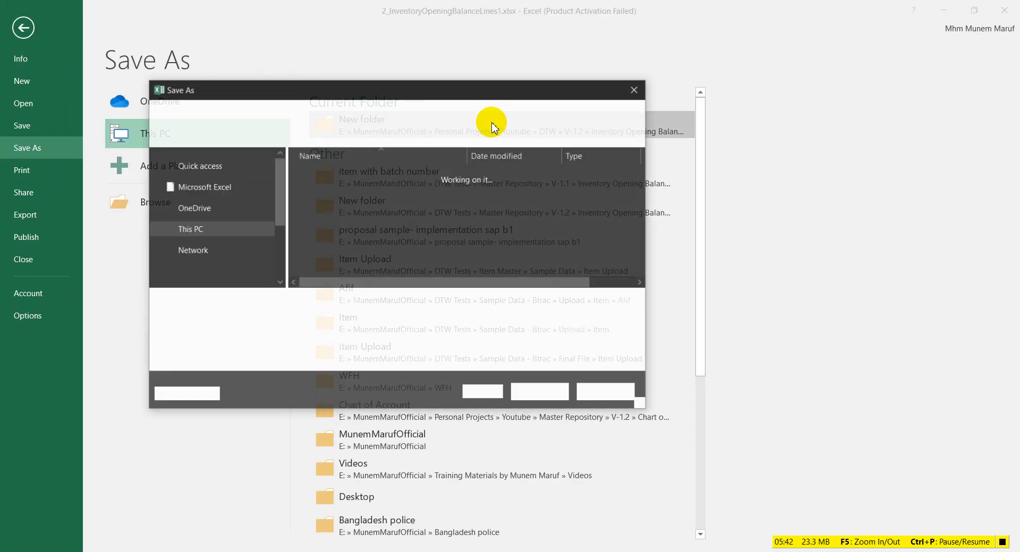
left_click(353, 319)
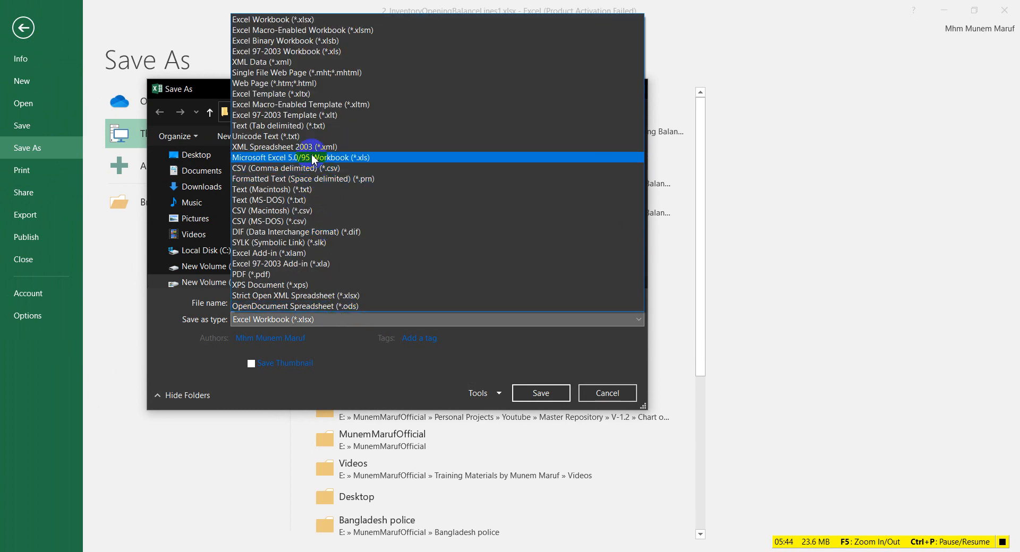
left_click(296, 126)
left_click(541, 375)
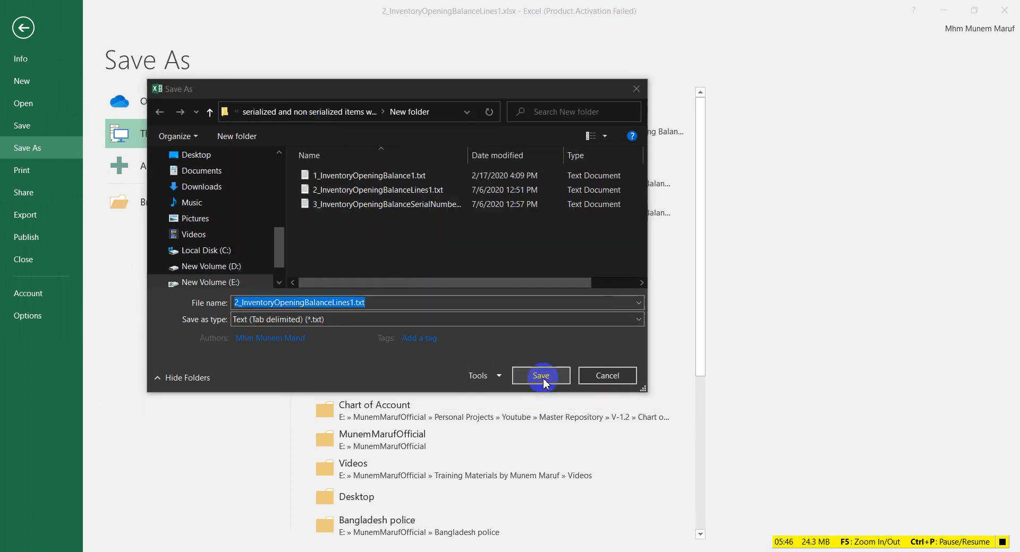
left_click(555, 284)
left_click(488, 329)
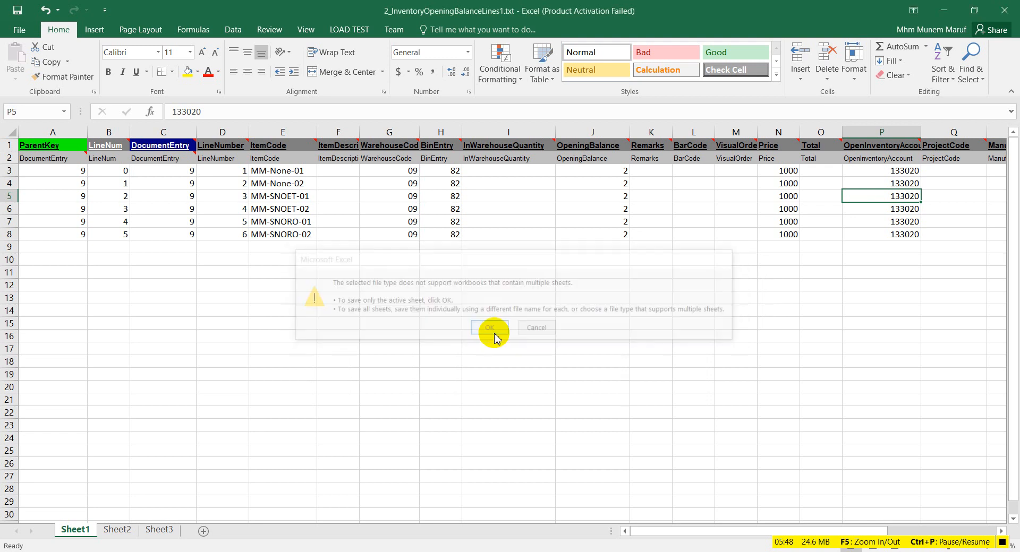
left_click(464, 324)
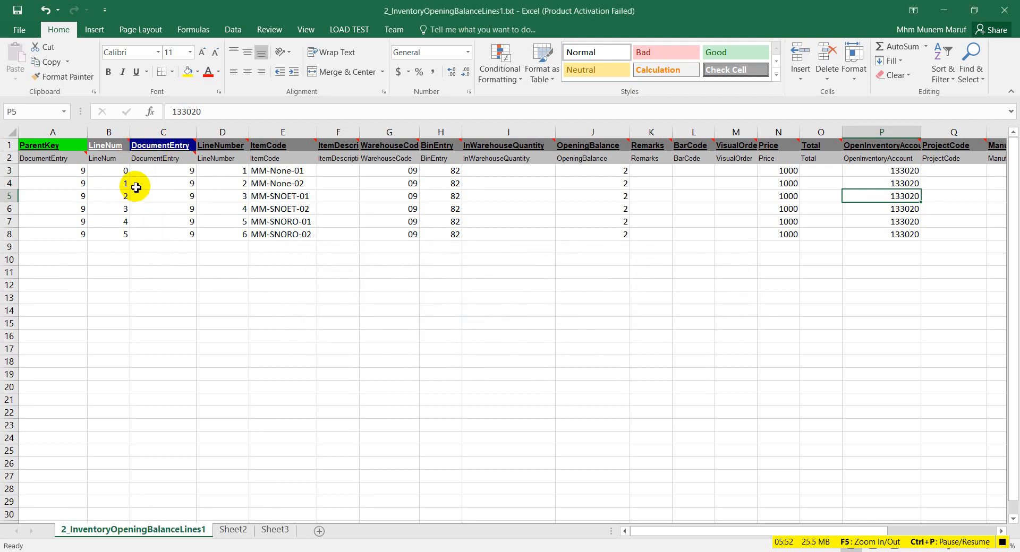
Step: Recheck the LineNumber values of the opening balance lines and open 3_InventoryOpeningBalanceSerialNumbers1.xlsx from the template folder
left_click_drag(217, 171, 239, 235)
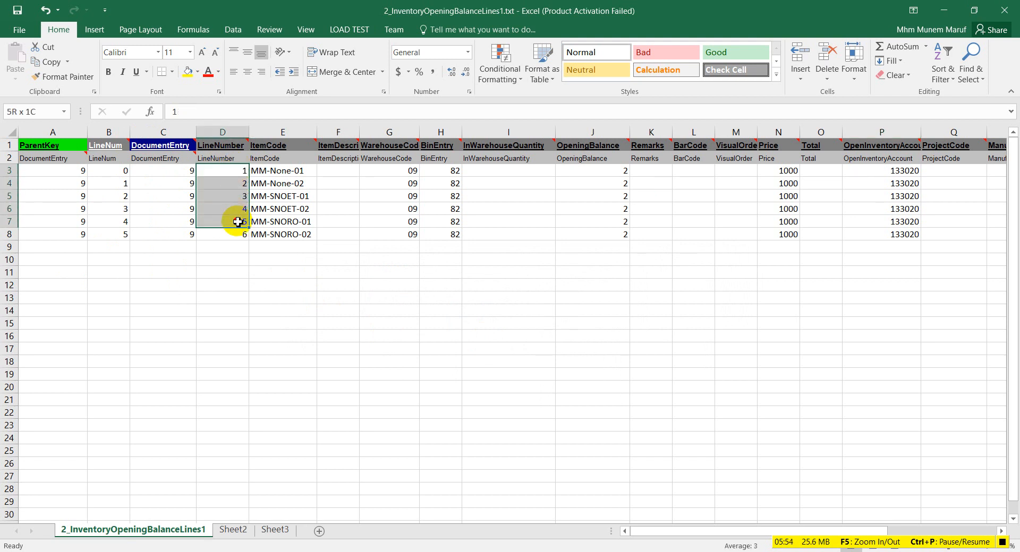
left_click(147, 551)
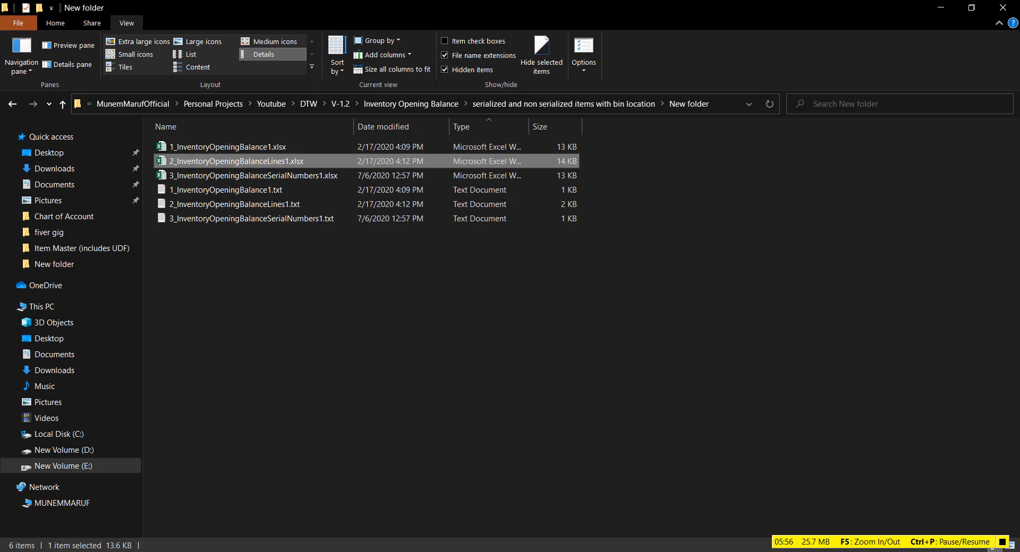
left_click(205, 180)
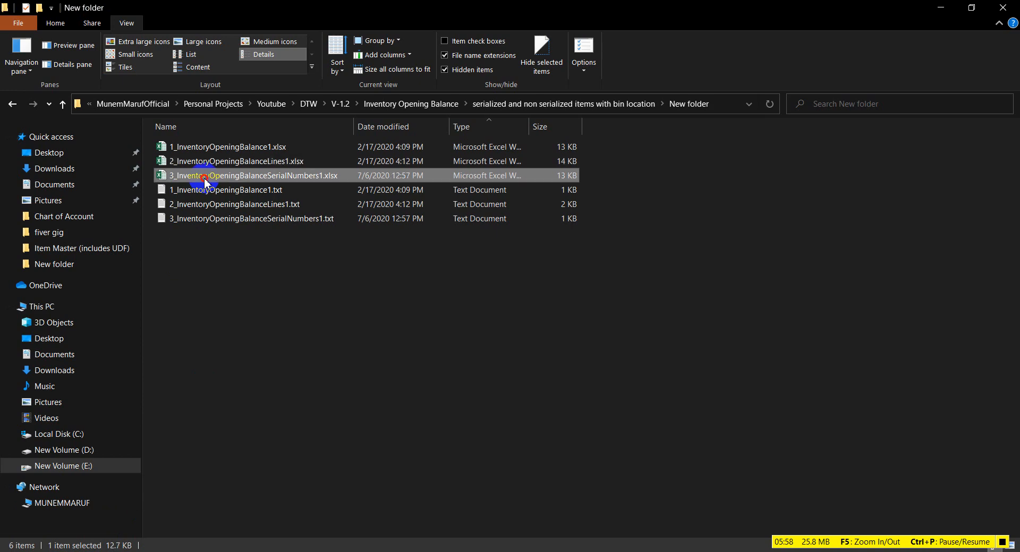
double_click(291, 184)
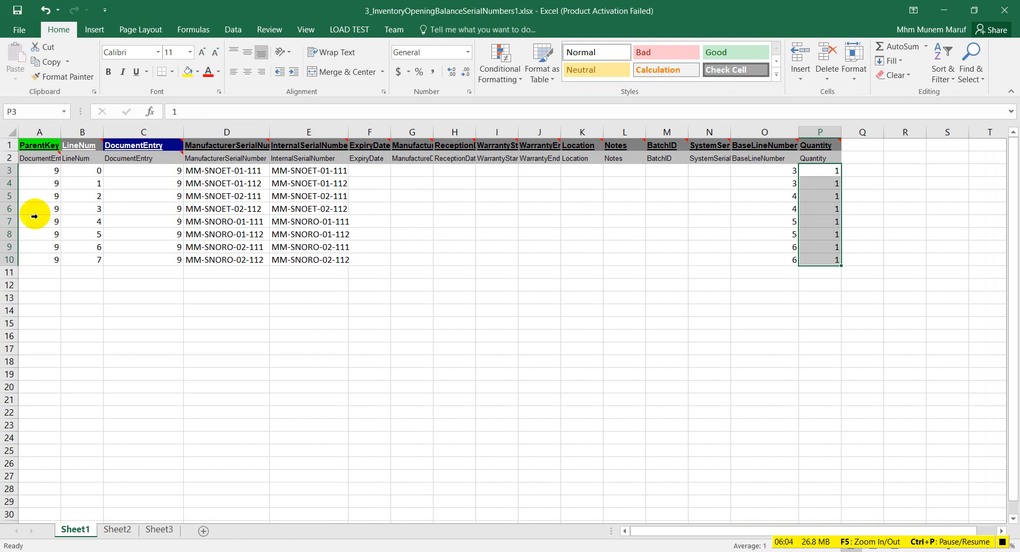
Step: Widen the ParentKey column, switch to SAP Business One and open Inventory Opening Balance to check the document number
left_click_drag(61, 132, 72, 133)
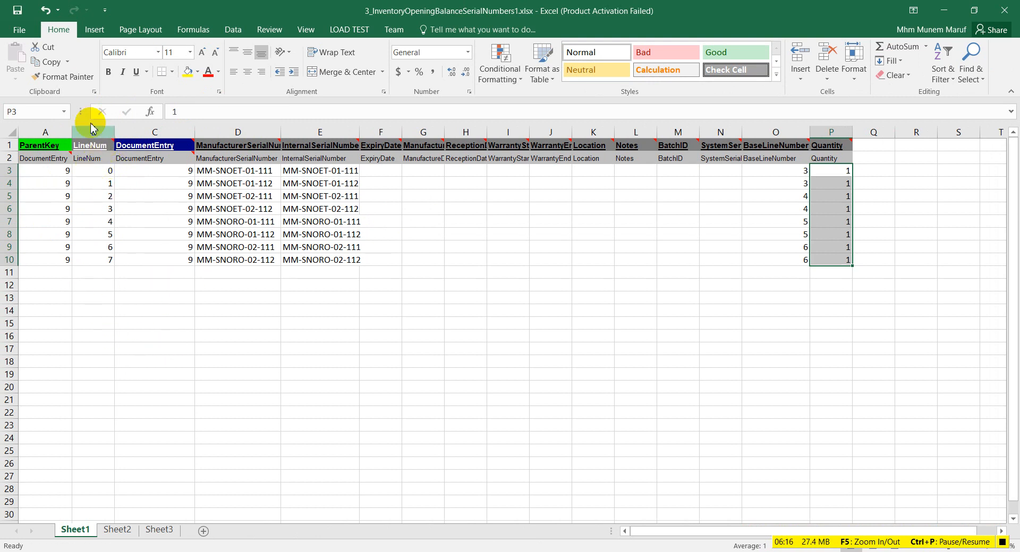
left_click(271, 551)
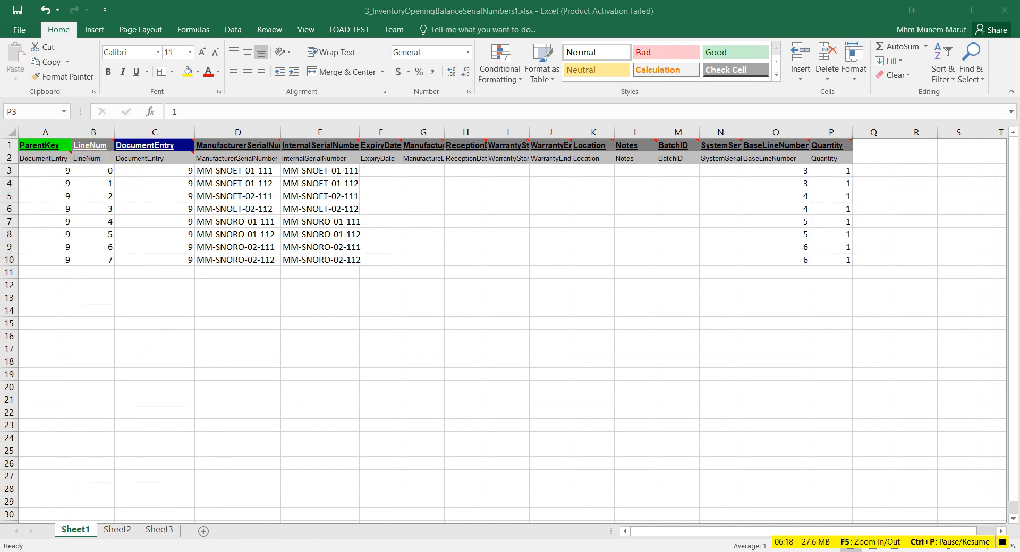
left_click(170, 247)
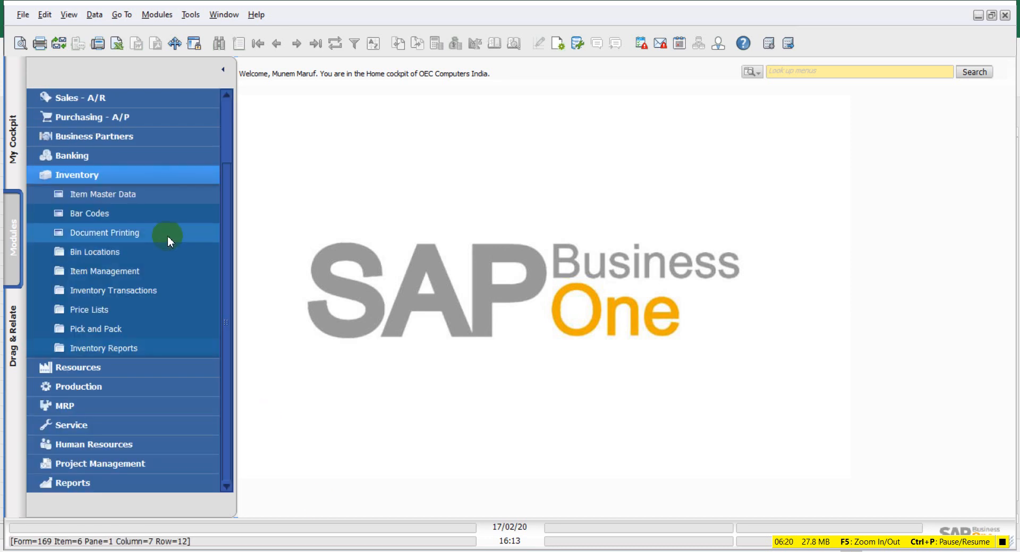
left_click(154, 290)
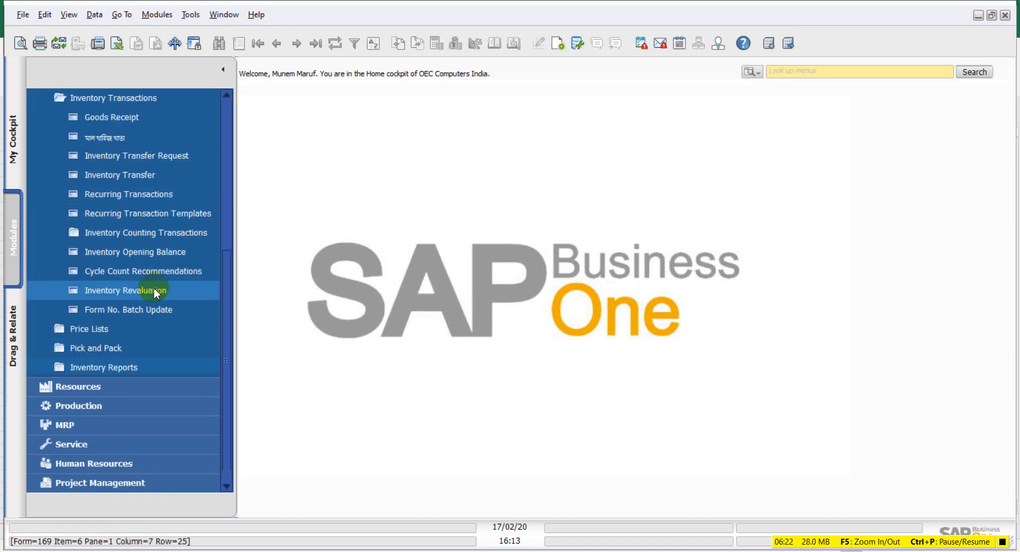
left_click(151, 249)
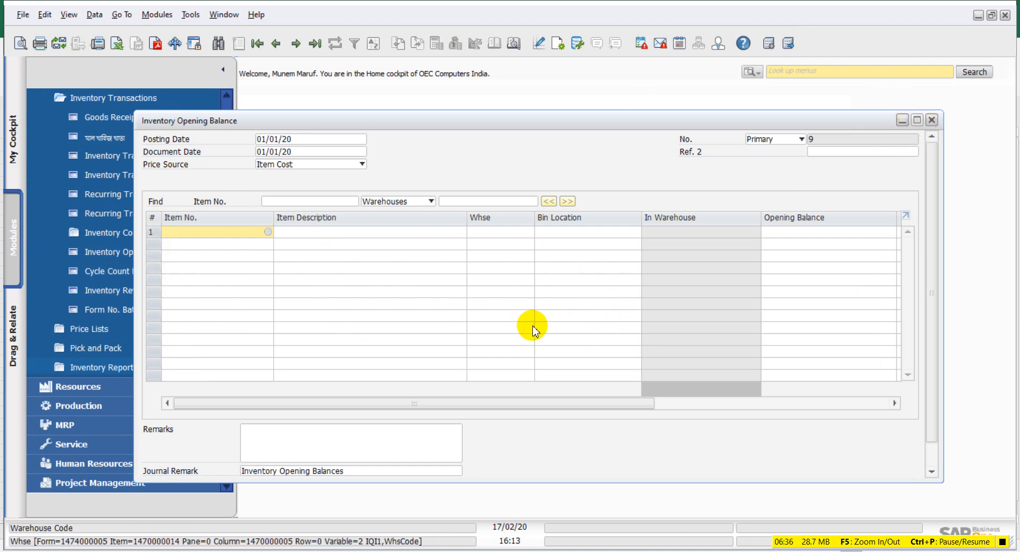
Step: Close the Inventory Opening Balance form and return to the serial numbers workbook in Excel to check the DocumentEntry values in rows 3 to 10
left_click(932, 121)
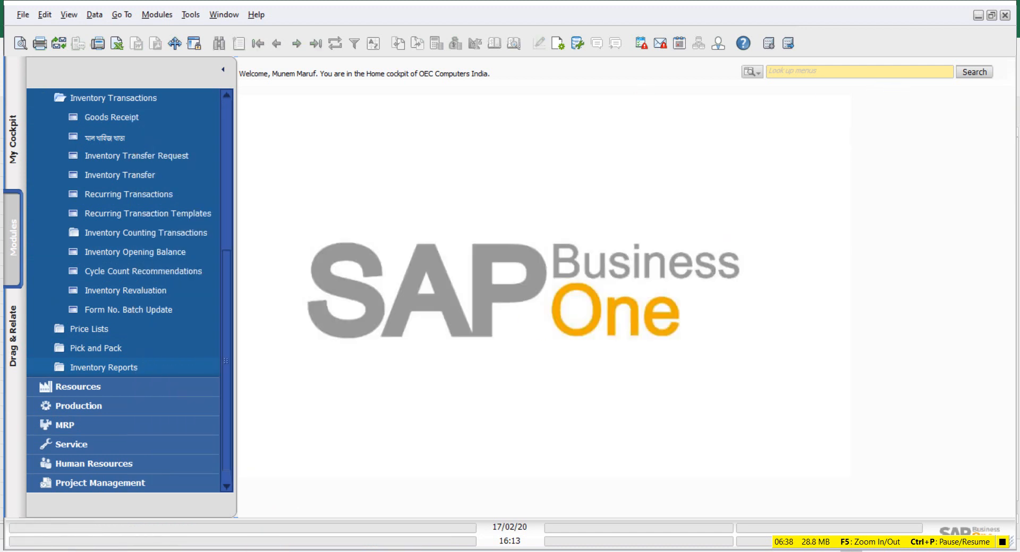
left_click(546, 526)
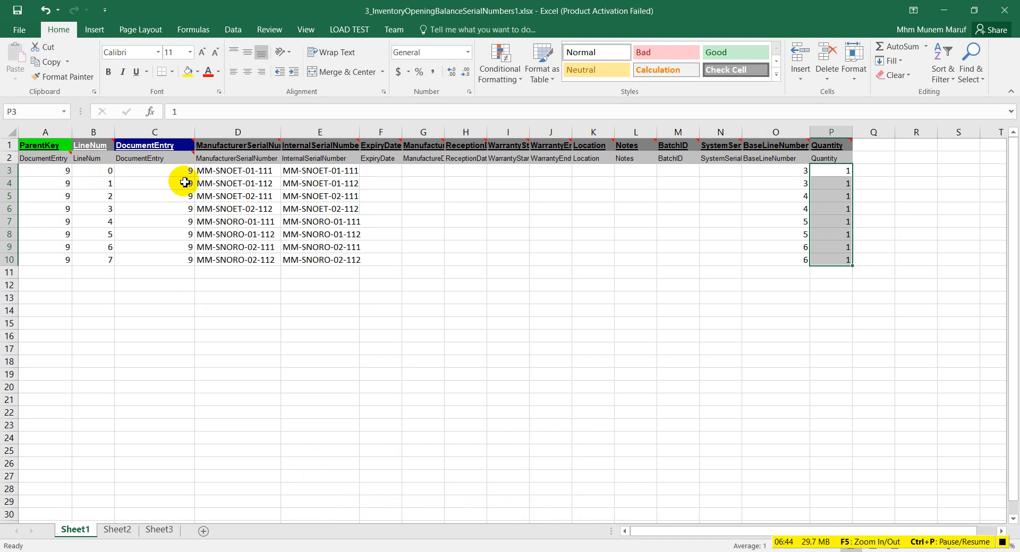
left_click_drag(174, 174, 170, 262)
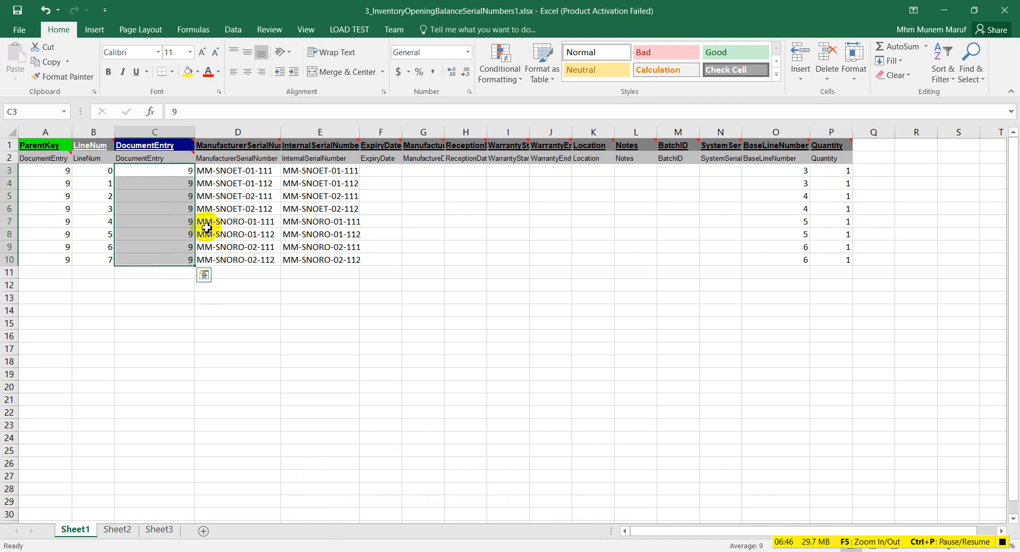
Step: Widen the ManufacturerSerialNumber and InternalSerialNumber columns to read their full headers, and inspect the first internal serial number
left_click_drag(280, 132, 300, 132)
left_click_drag(380, 132, 417, 132)
left_click(354, 195)
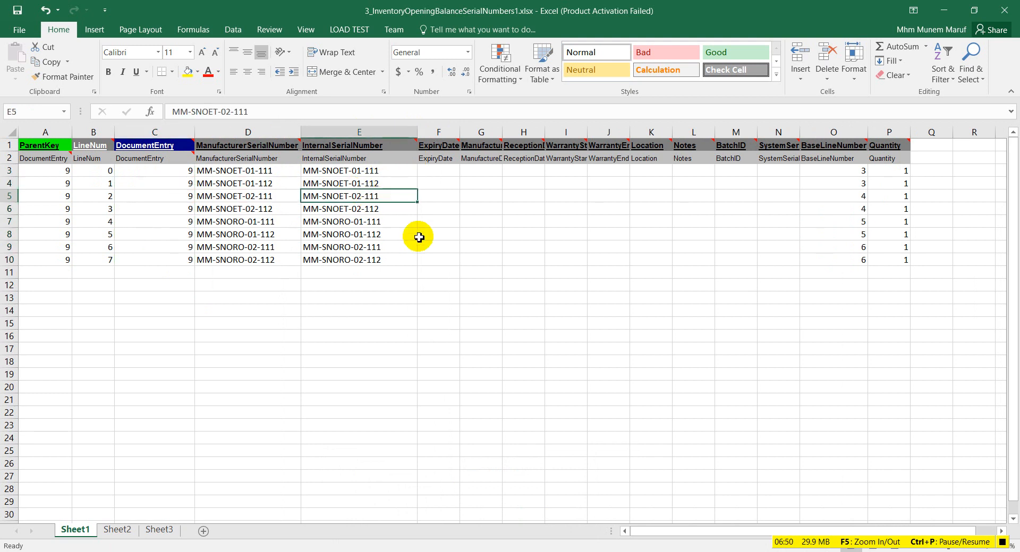
left_click(379, 171)
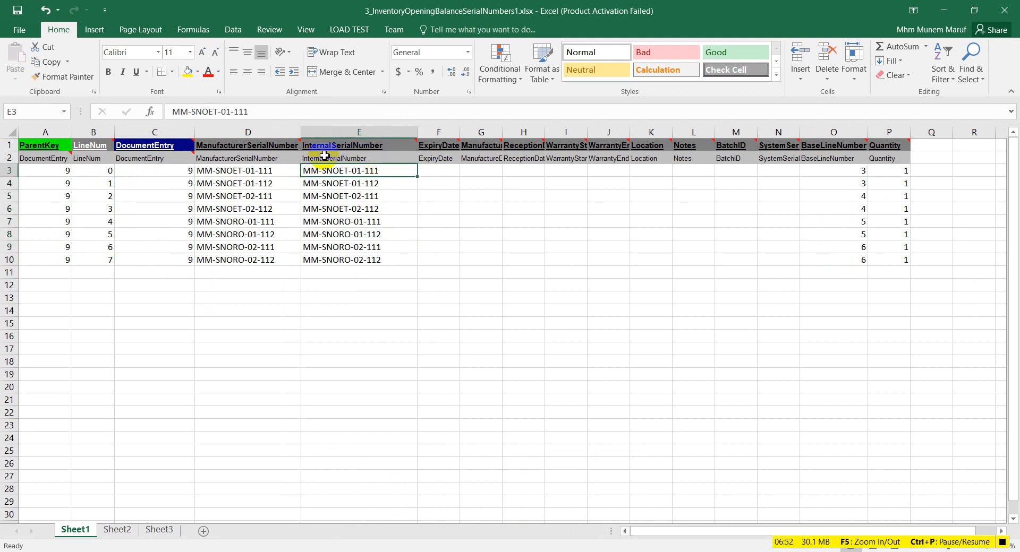
mouse_move(344, 148)
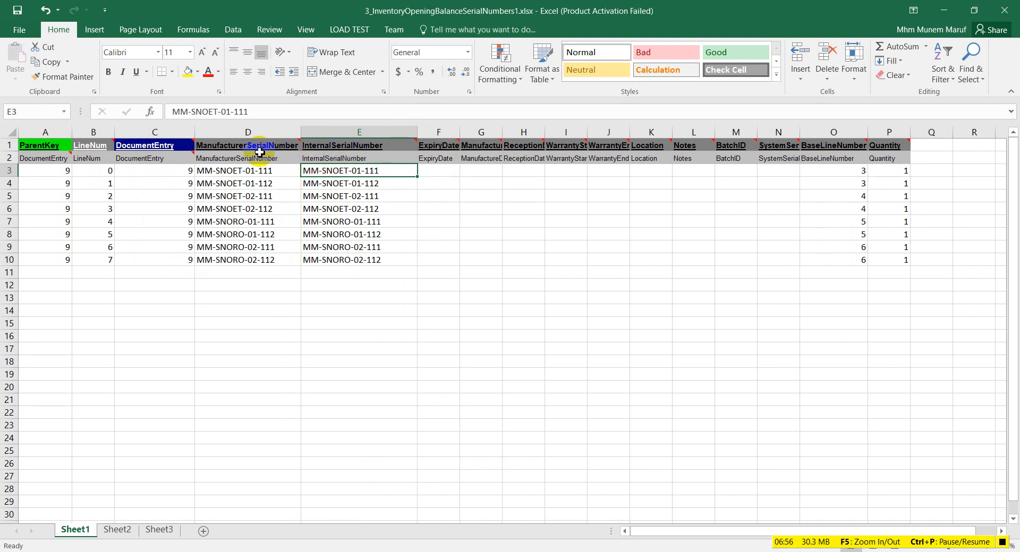
Step: Compare the ManufacturerSerialNumber values with the InternalSerialNumber values in rows 3 to 10, looking closely at the first row's pair
left_click_drag(243, 170, 238, 262)
key("ctrl+c")
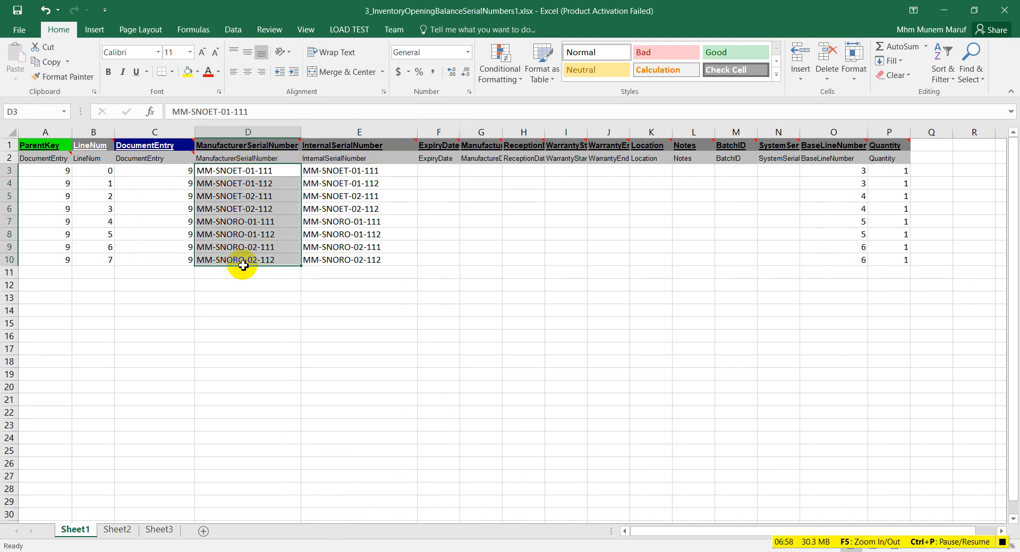
left_click(404, 209)
left_click_drag(371, 170, 370, 261)
key("ctrl+v")
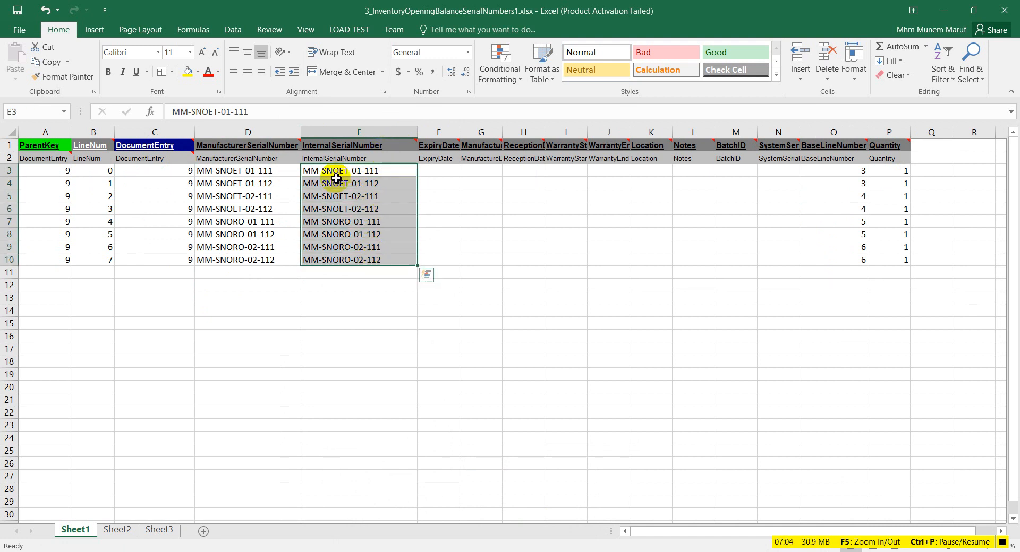
left_click(349, 208)
left_click_drag(276, 169, 353, 171)
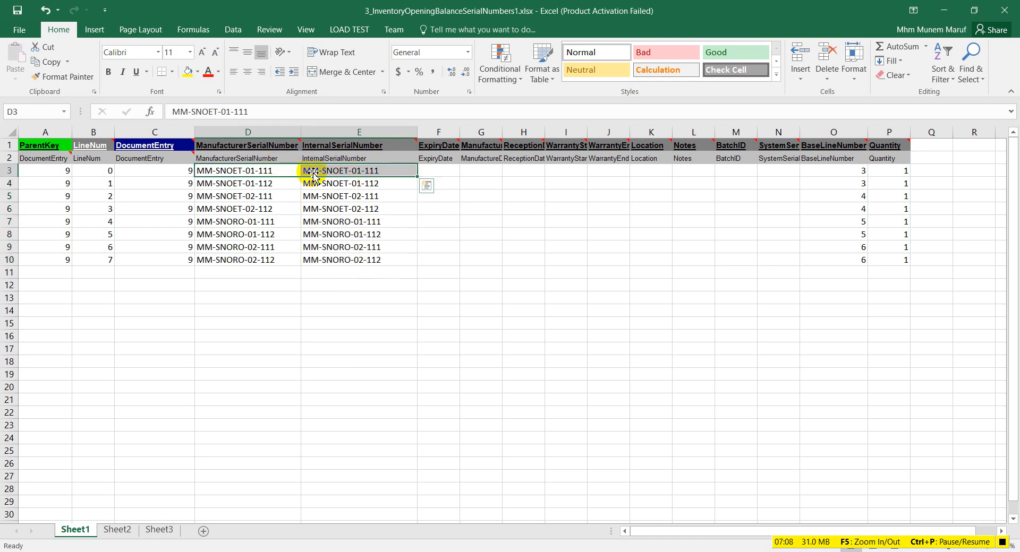
left_click(335, 205)
left_click_drag(247, 172, 383, 167)
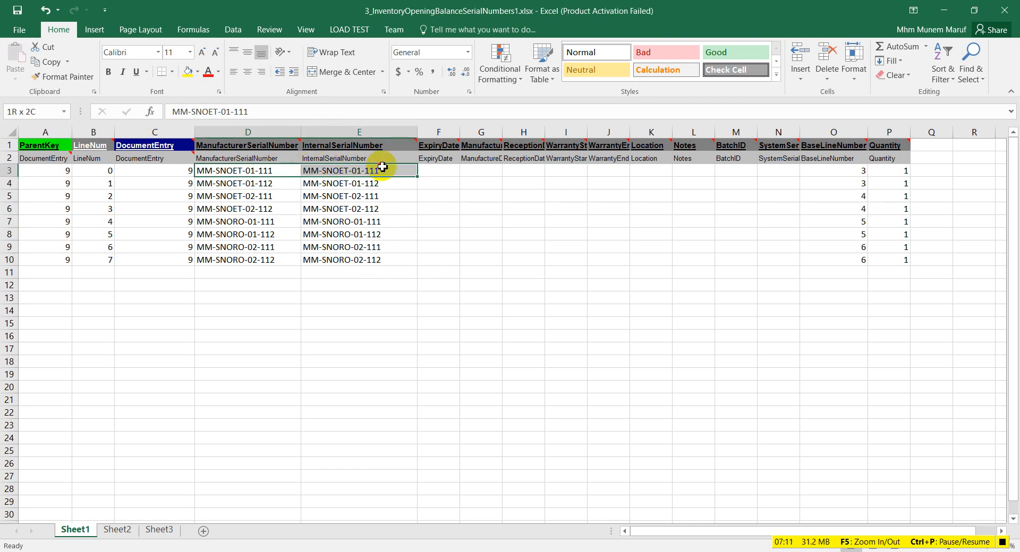
left_click(425, 246)
Step: Narrow the ManufacturerSerialNumber and InternalSerialNumber columns closer to the serial values and select the MM-SNOET-01 serials in both
left_click_drag(300, 130, 284, 130)
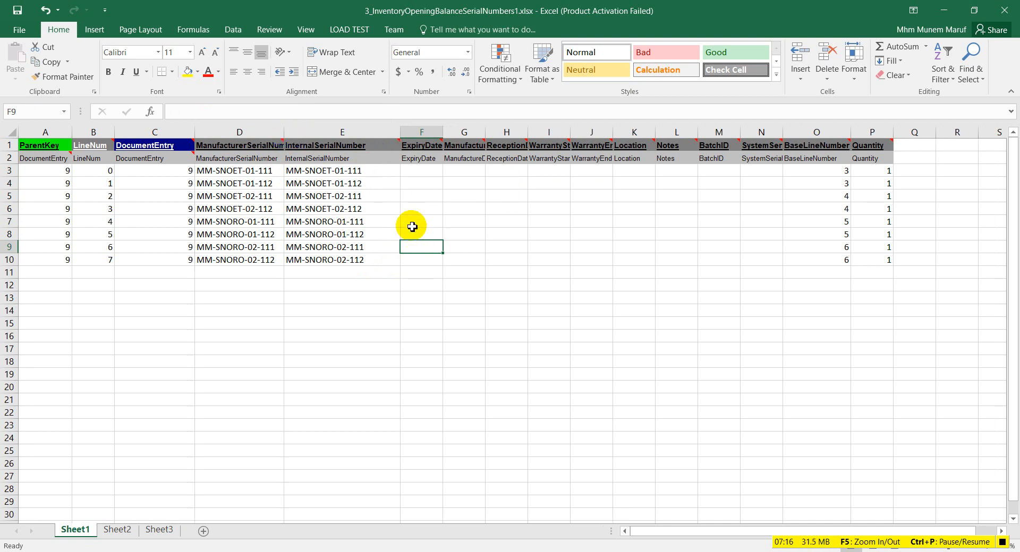
left_click_drag(406, 136, 377, 136)
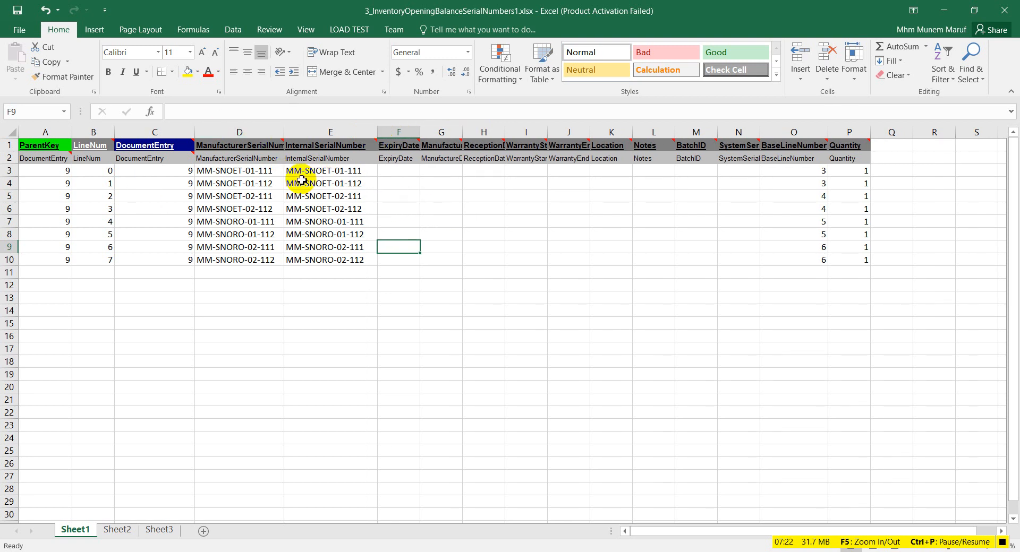
left_click_drag(265, 172, 316, 187)
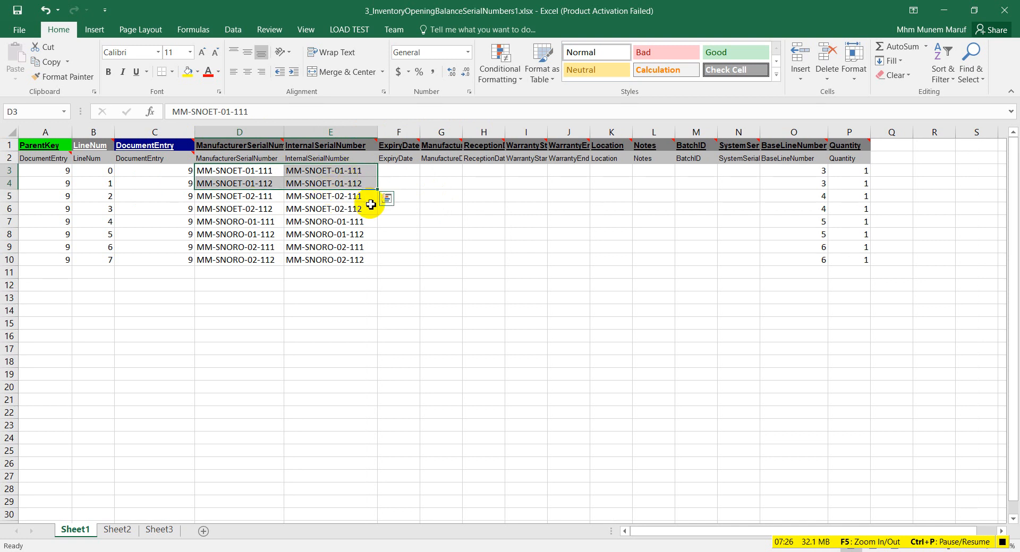
Step: Review the columns between InternalSerialNumber and BaseLineNumber, from ExpiryDate onward, and read the BaseLineNumber header
left_click(527, 233)
left_click_drag(403, 132, 754, 131)
left_click(410, 171)
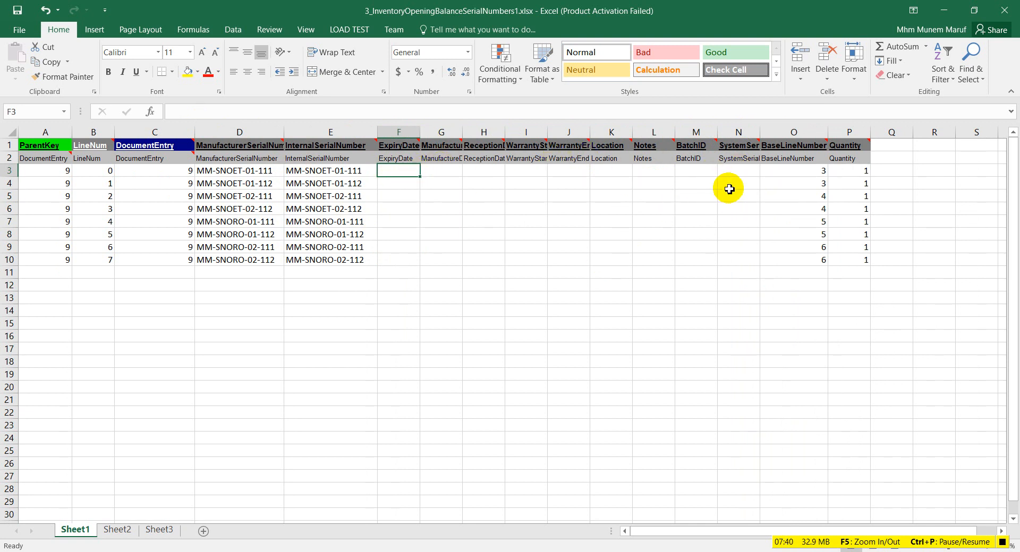
mouse_move(810, 144)
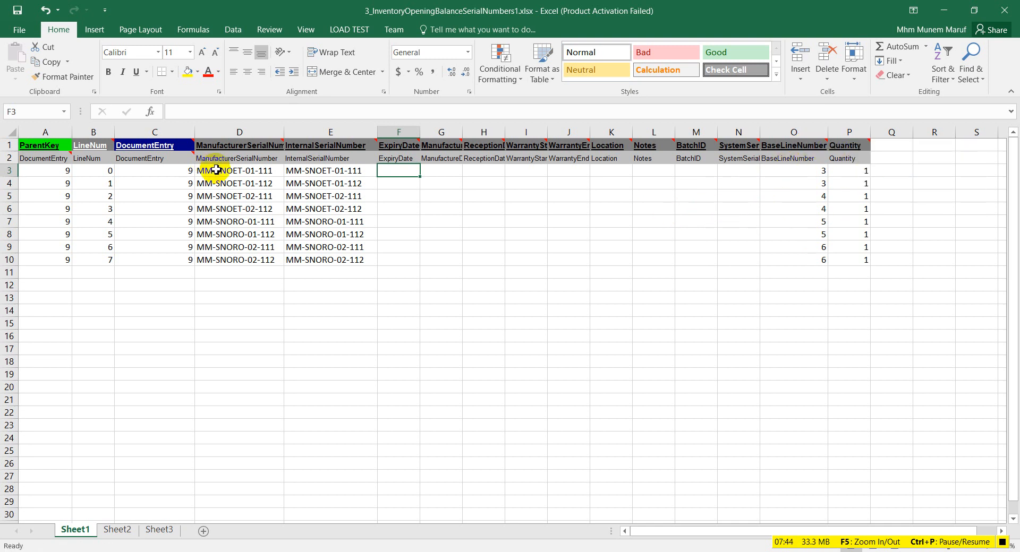
Step: Look up the LineNumber and OpeningBalance of item MM-SNOET-01 in the opening balance lines workbook, to match its two serial numbers
left_click_drag(251, 173, 292, 183)
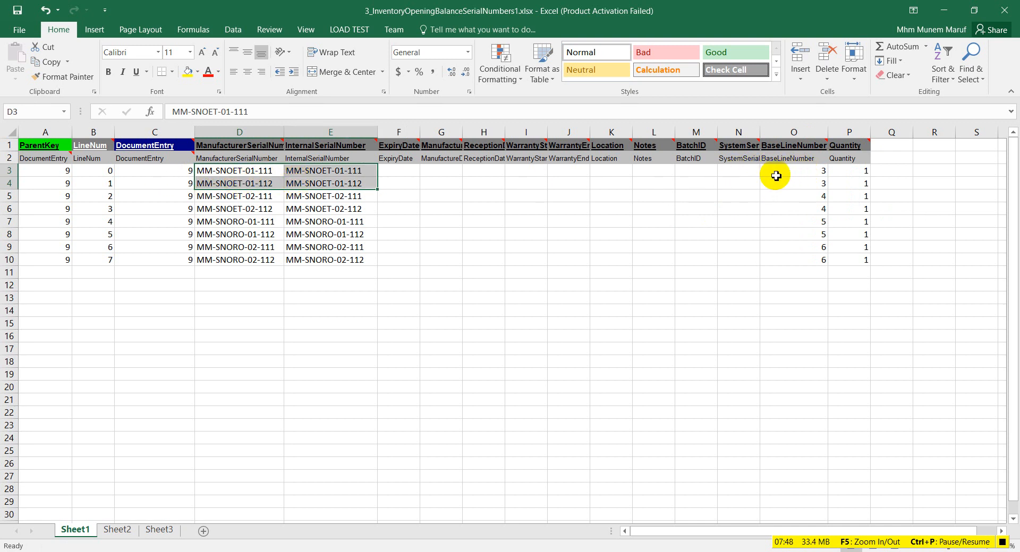
left_click_drag(248, 172, 296, 186)
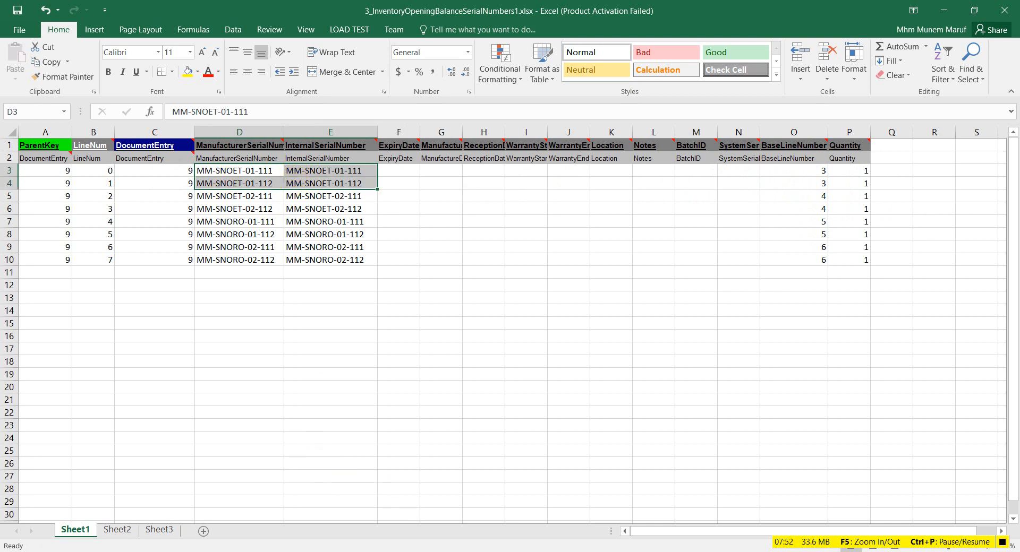
mouse_move(430, 531)
left_click(391, 518)
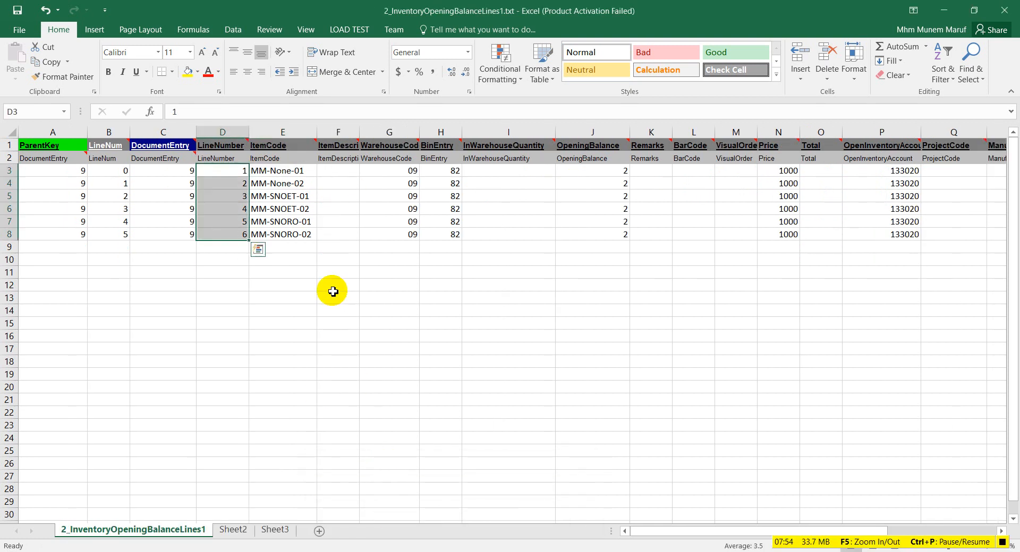
left_click(277, 200)
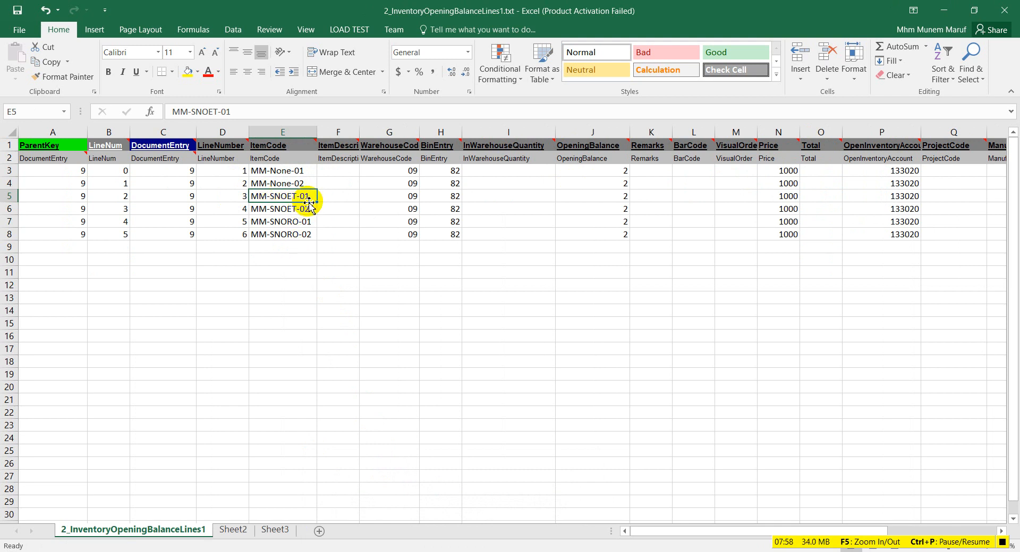
left_click(234, 201)
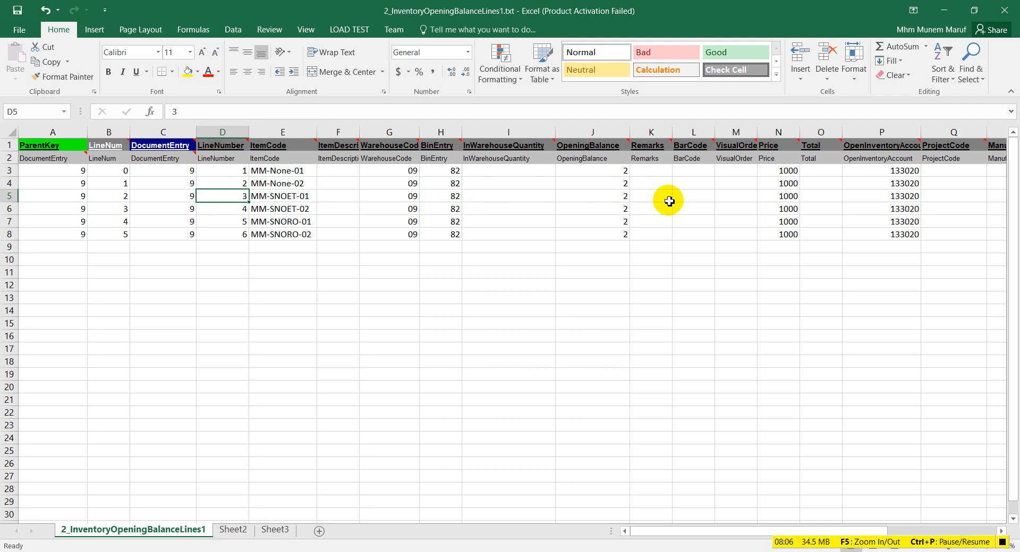
left_click(611, 197)
Step: Return to the serial numbers workbook and check the BaseLineNumber and Quantity of the MM-SNOET-01 serials and the BaseLineNumber in rows 7 and 8
mouse_move(452, 551)
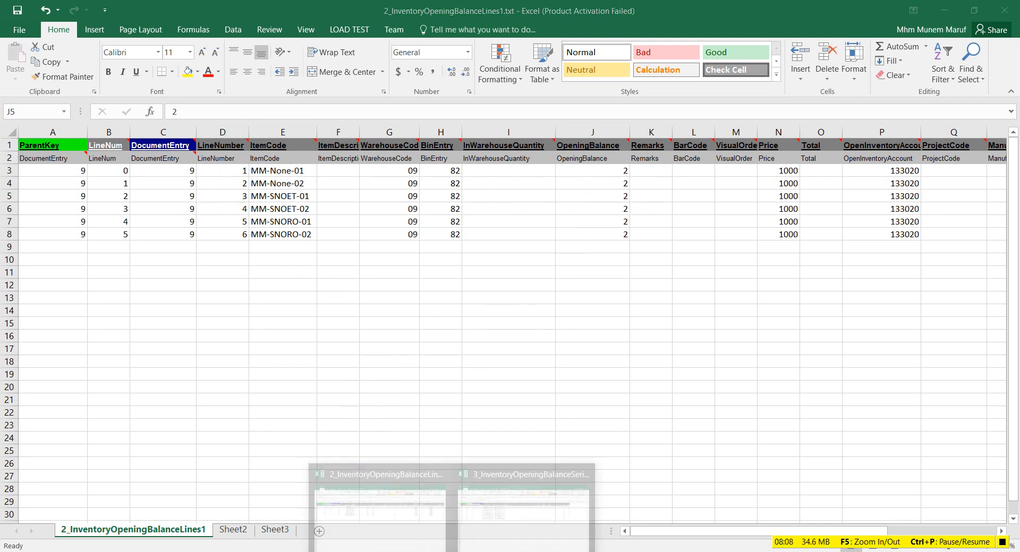
left_click(539, 501)
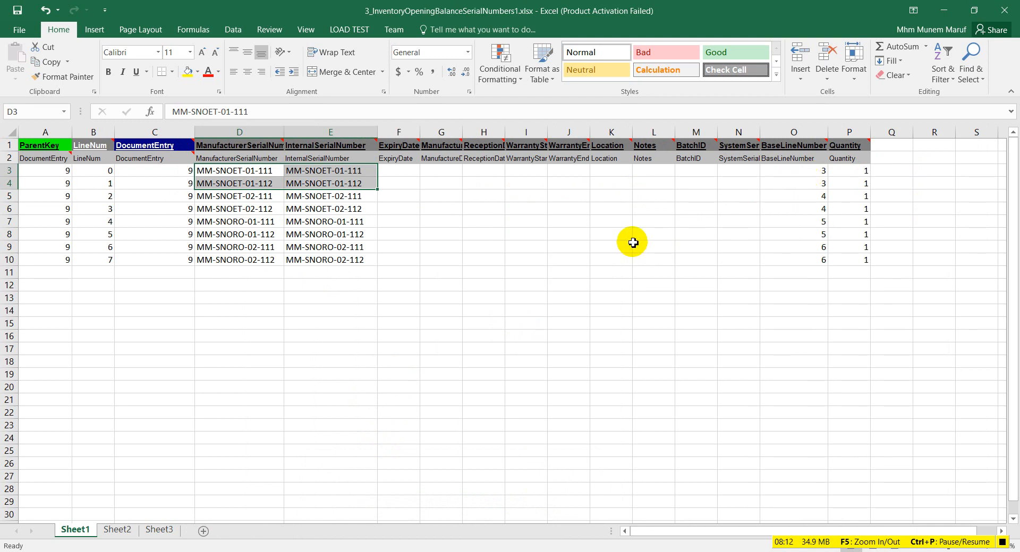
left_click(535, 210)
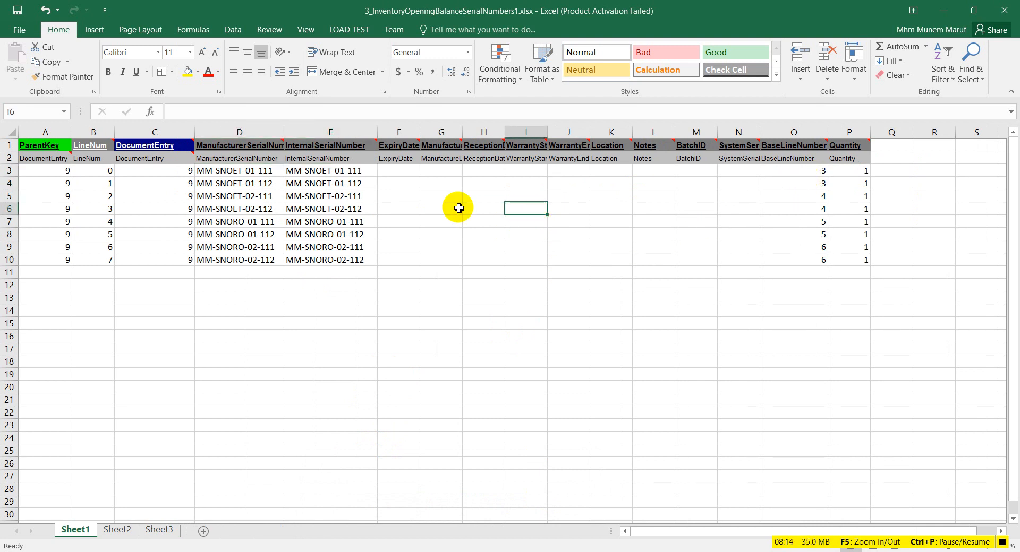
left_click(347, 170)
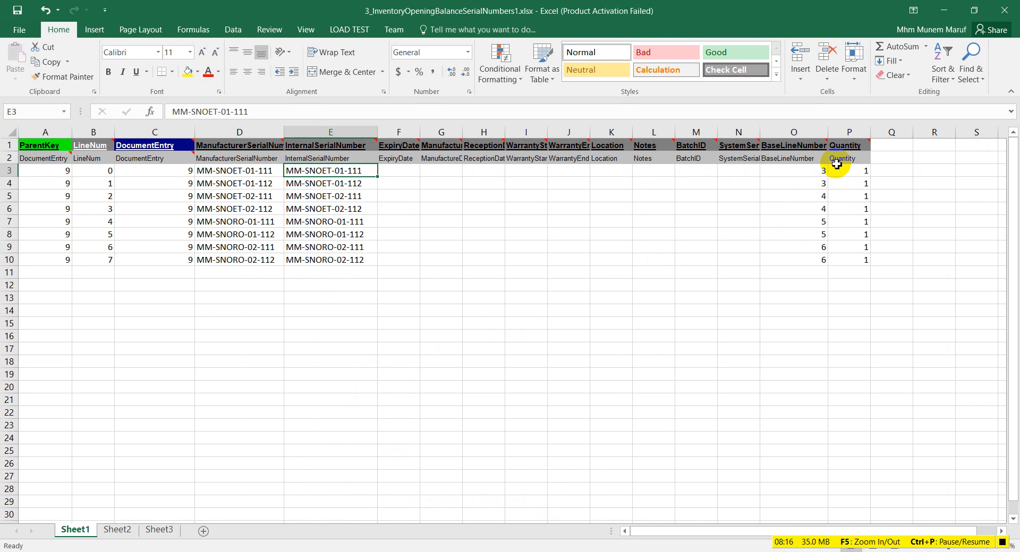
left_click(856, 171)
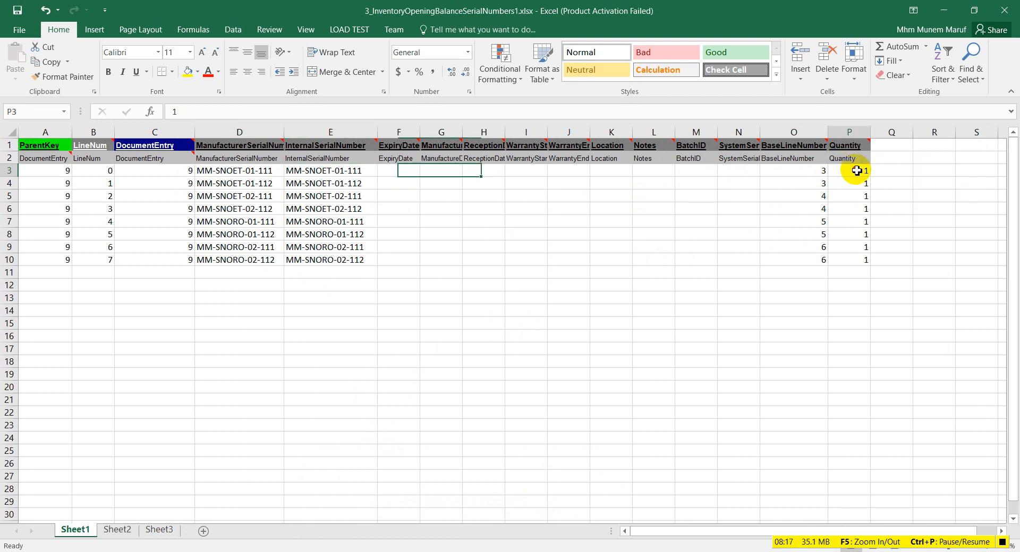
left_click(805, 175)
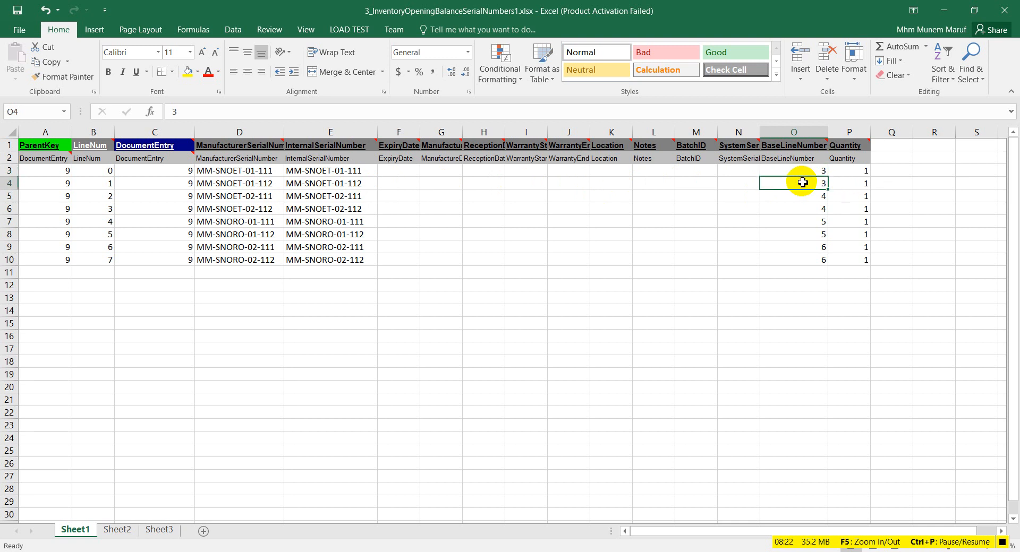
left_click(854, 185)
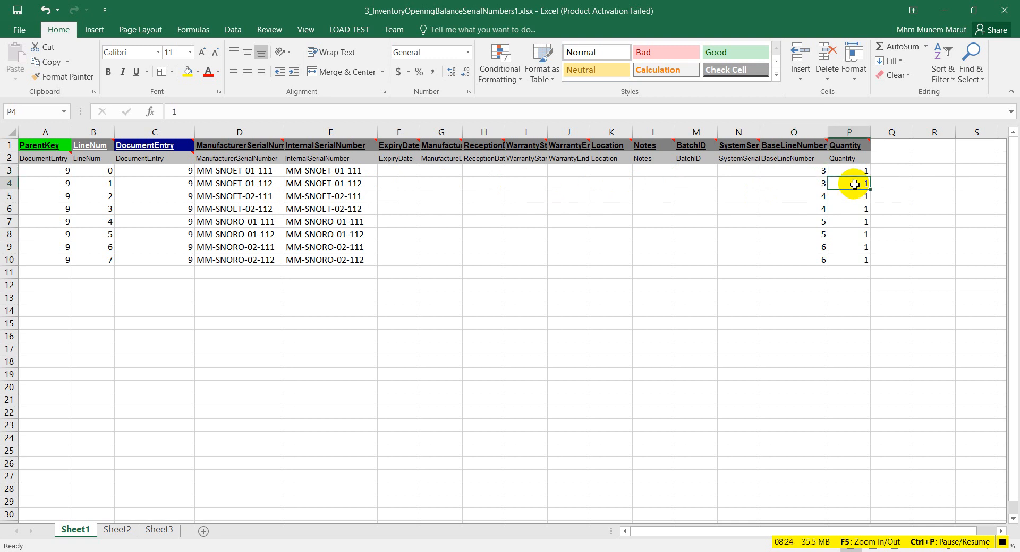
left_click(791, 184)
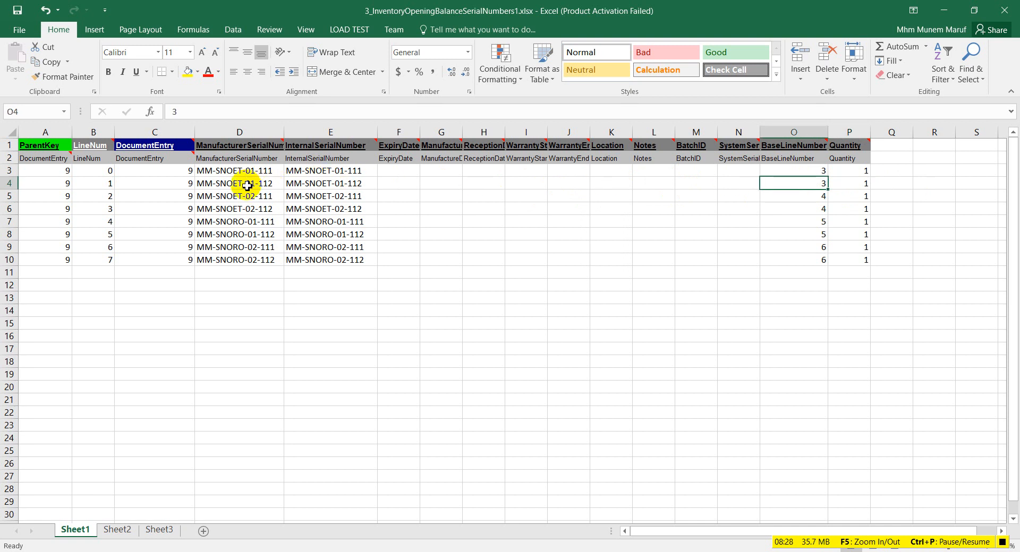
left_click(310, 185)
left_click_drag(259, 186, 319, 186)
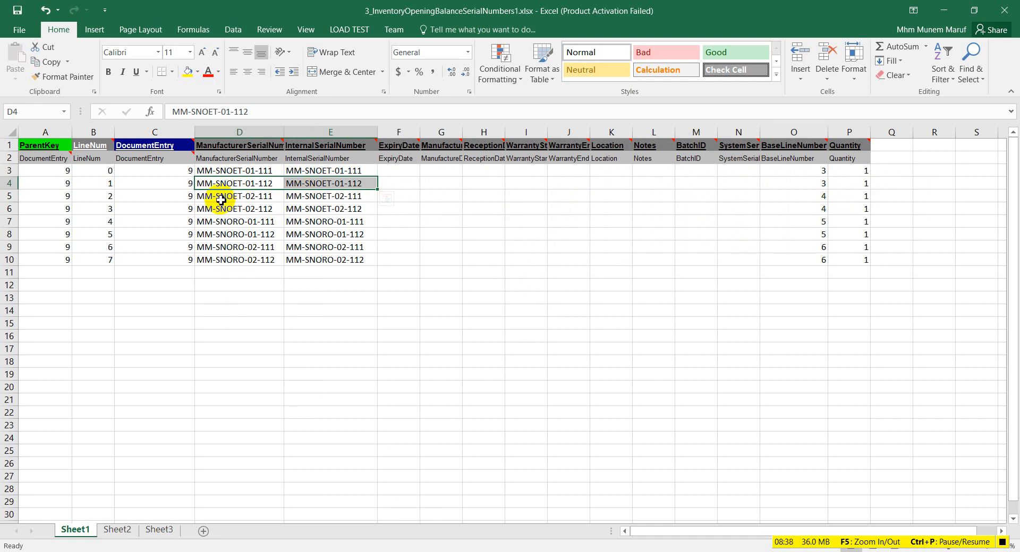
left_click_drag(805, 219, 806, 237)
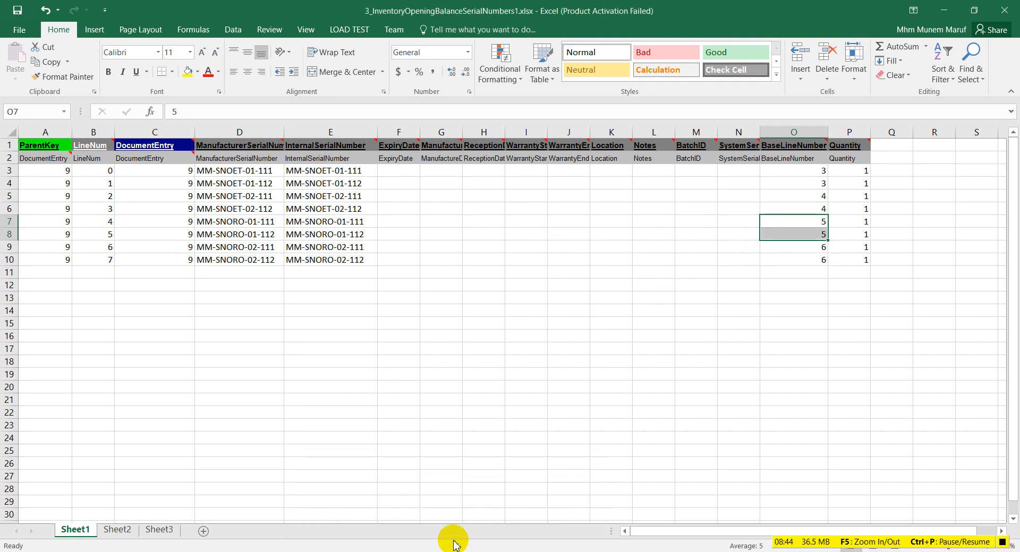
Step: Look up the LineNumber and OpeningBalance of item MM-SNORO-01 in the opening balance lines workbook
left_click(371, 500)
left_click(245, 226)
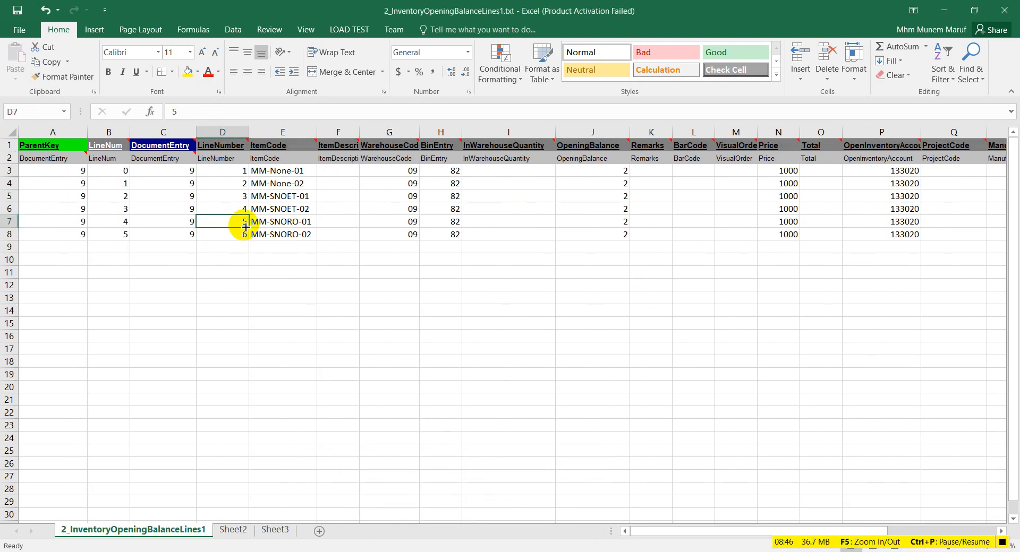
left_click(611, 223)
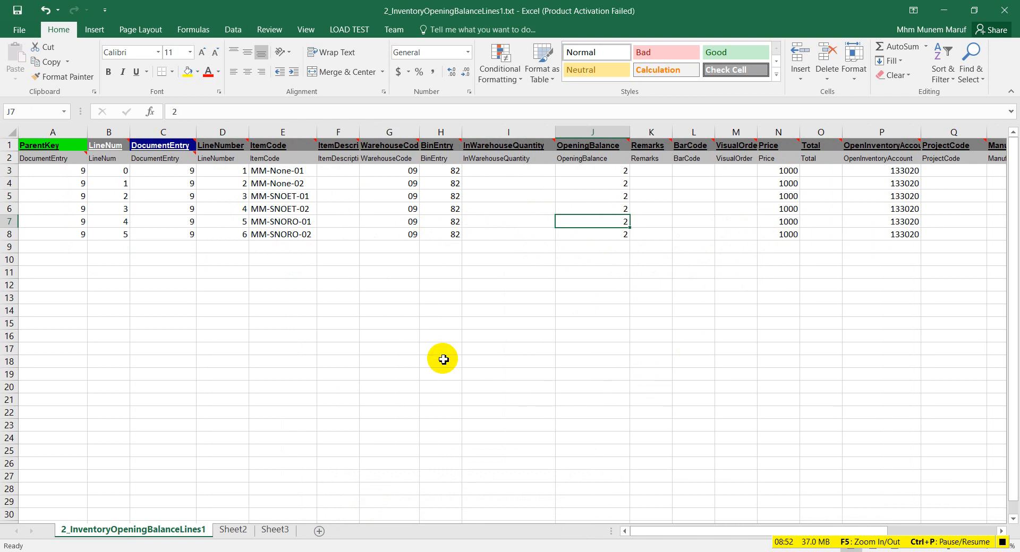
Step: Return to the serial numbers workbook and check the MM-SNORO-01 serials' BaseLineNumber and Quantity, the columns from ExpiryDate to SystemSerialNumber, and the last BaseLineNumber
mouse_move(457, 546)
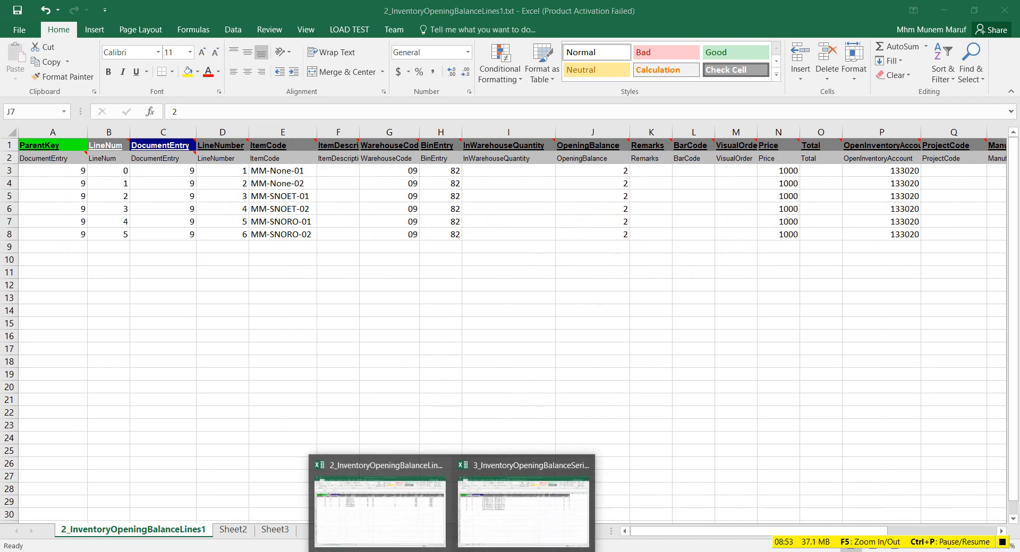
left_click(534, 513)
left_click(811, 225)
left_click_drag(808, 220, 847, 237)
left_click(812, 226)
left_click(233, 224)
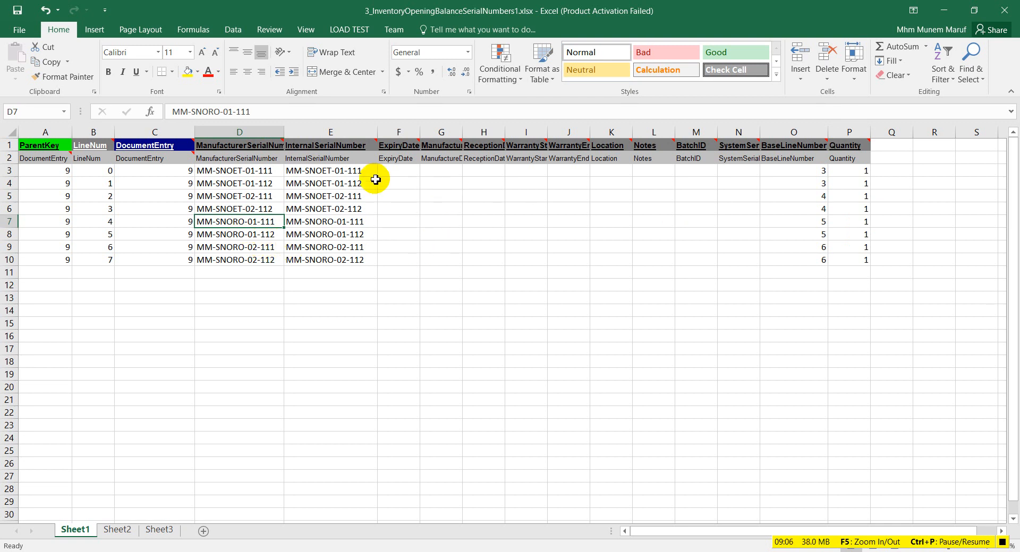
left_click_drag(395, 136, 740, 170)
left_click(783, 258)
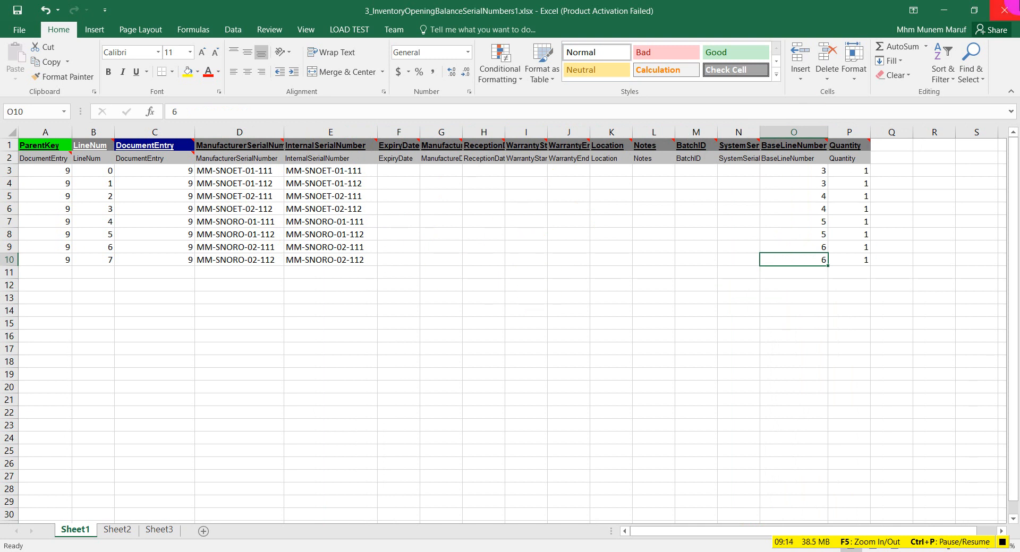
Step: Save the serial numbers workbook as tab-delimited text named 3_InventoryOpeningBalanceSerialNumbers1.txt in New folder
left_click(1004, 10)
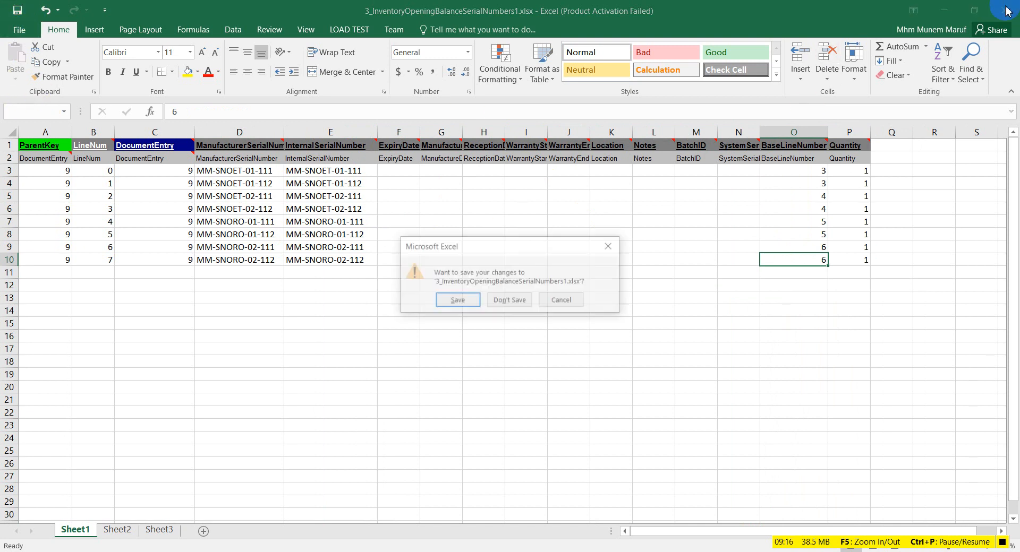
left_click(544, 298)
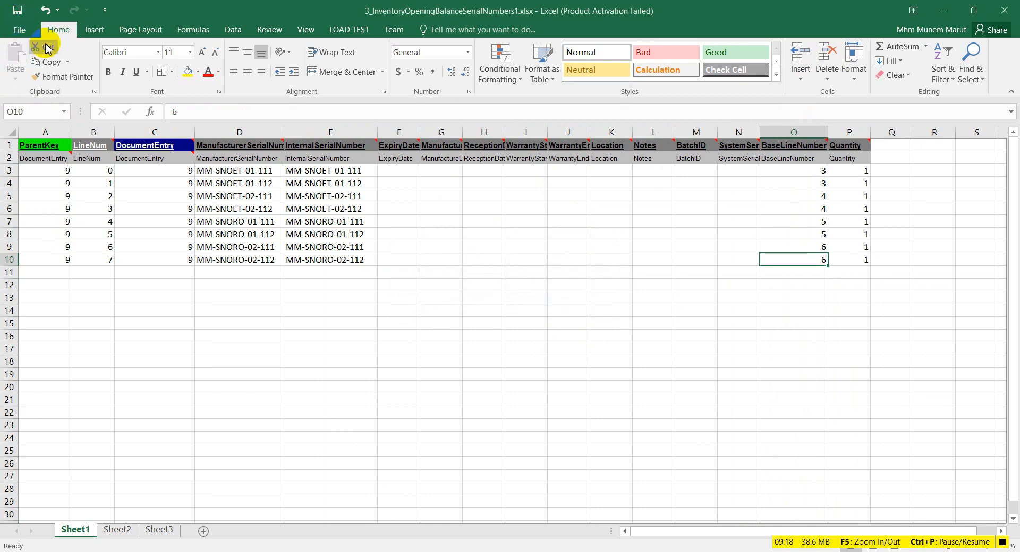
left_click(19, 31)
left_click(27, 147)
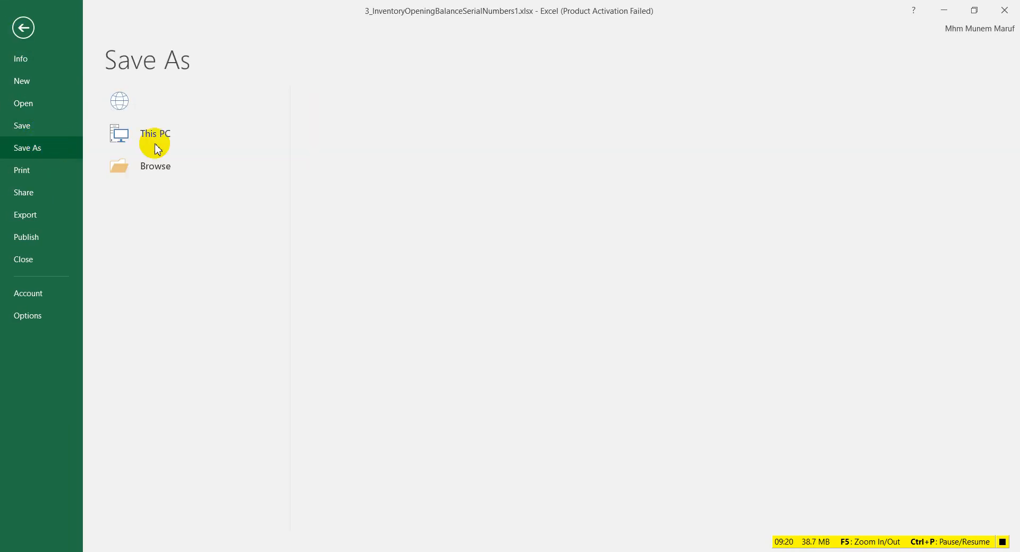
left_click(154, 137)
left_click(606, 264)
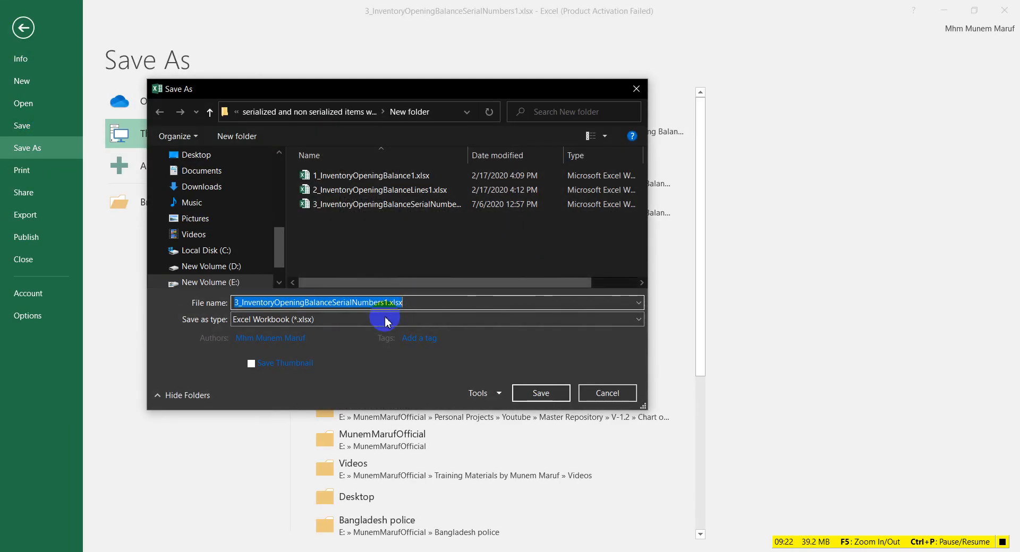
left_click(448, 319)
left_click(332, 126)
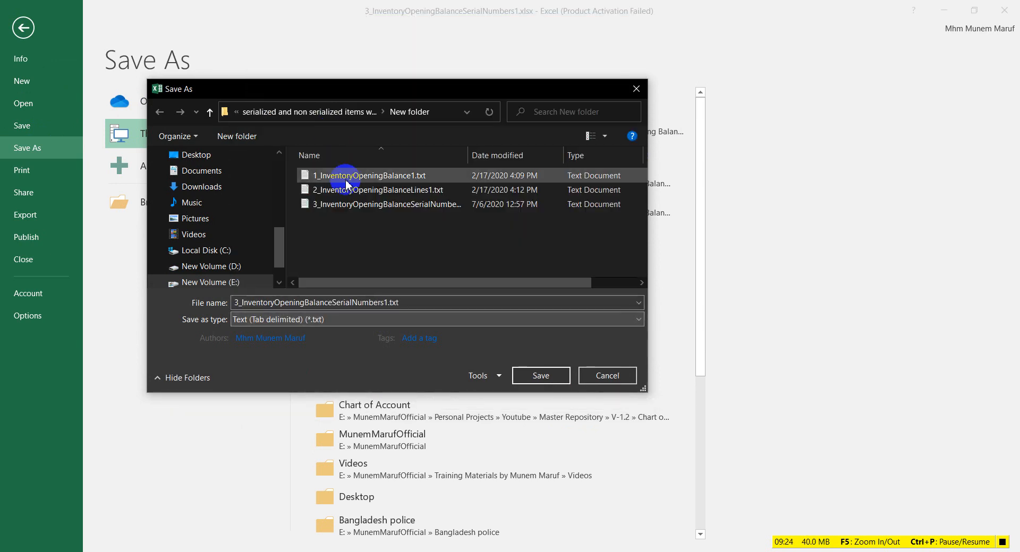
left_click(556, 379)
left_click(526, 282)
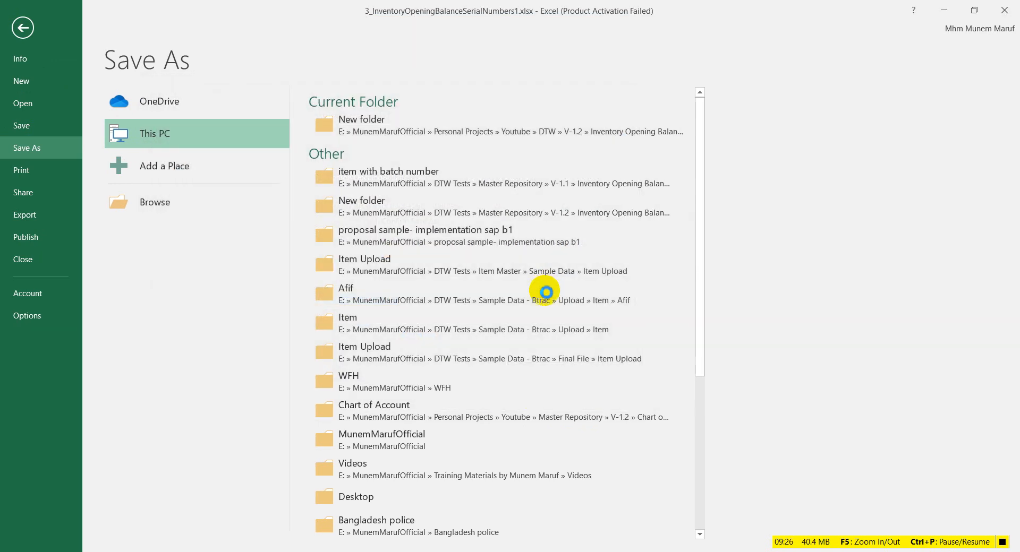
left_click(490, 327)
left_click(457, 325)
Step: Close the serial numbers and opening balance lines workbooks without saving further changes
left_click(1014, 3)
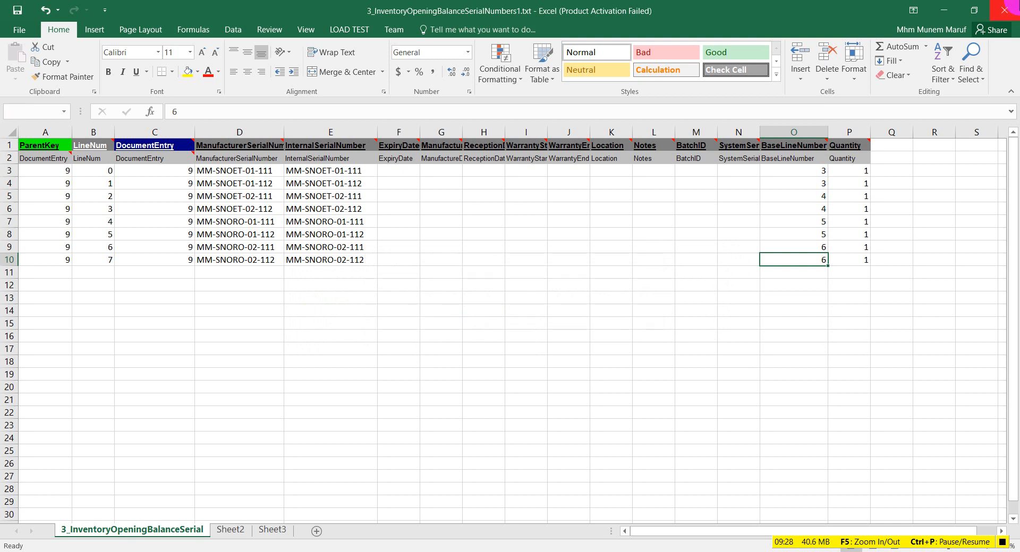
left_click(509, 302)
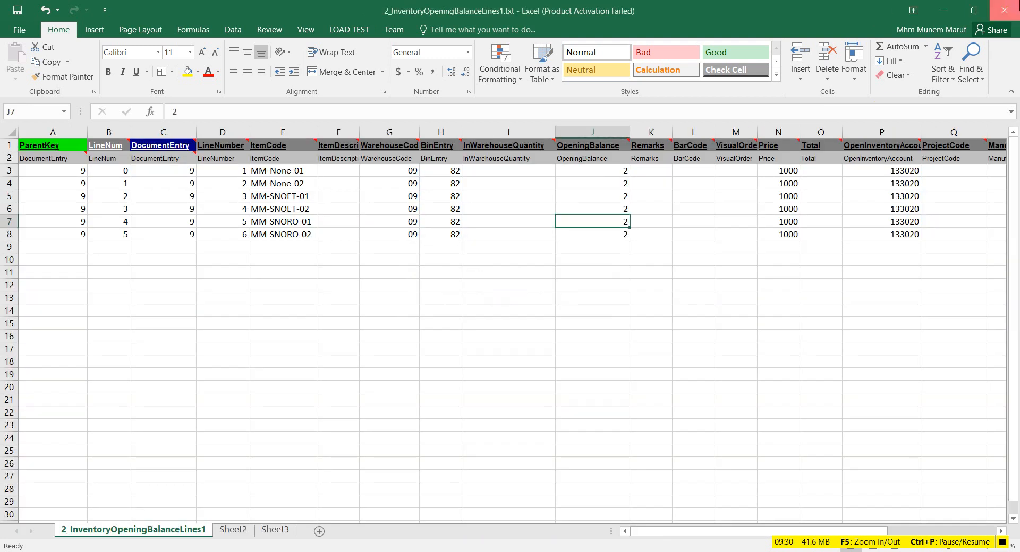
left_click(503, 301)
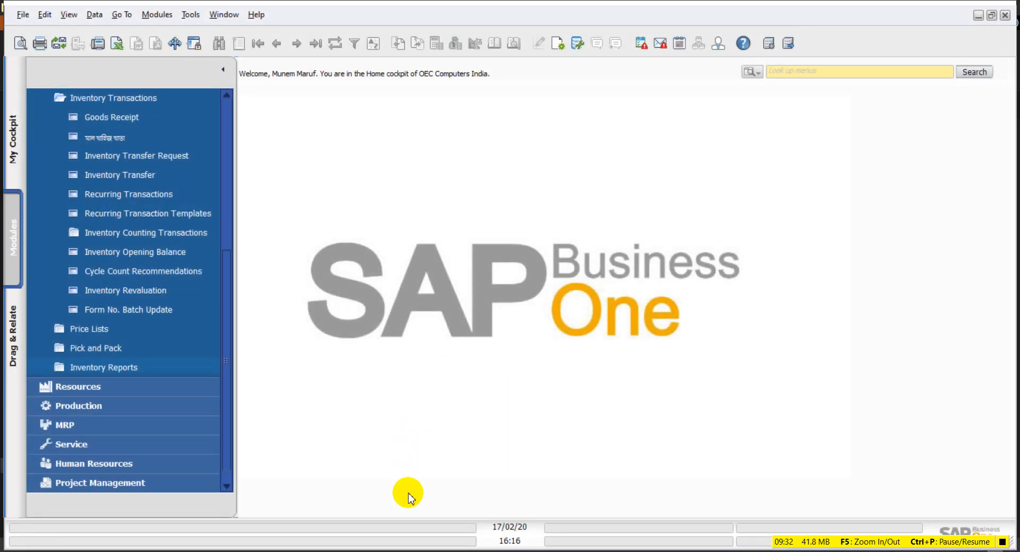
Step: Switch to SAP Business One Data Transfer Workbench and start an import of transactional data with the Add New Data operation
left_click(426, 551)
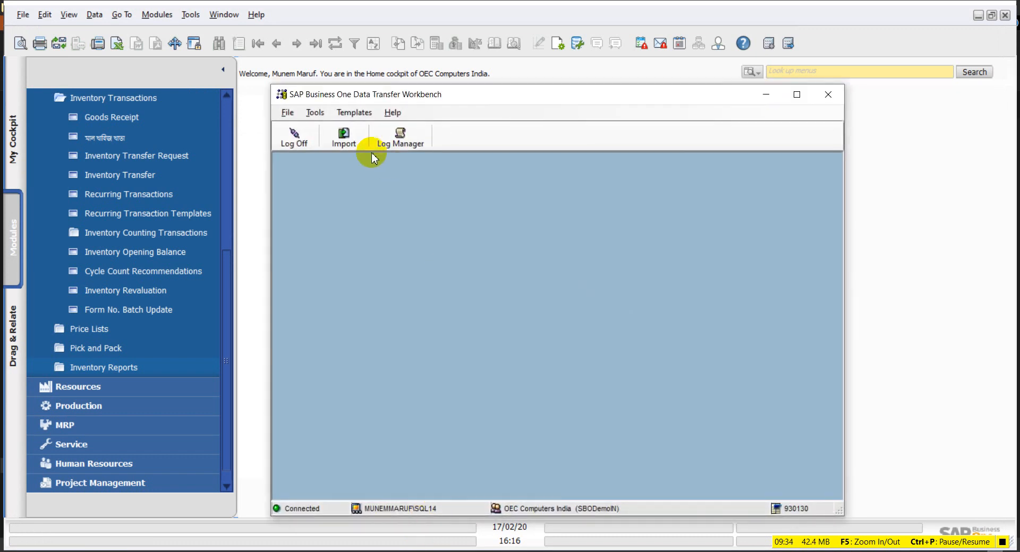
left_click(335, 142)
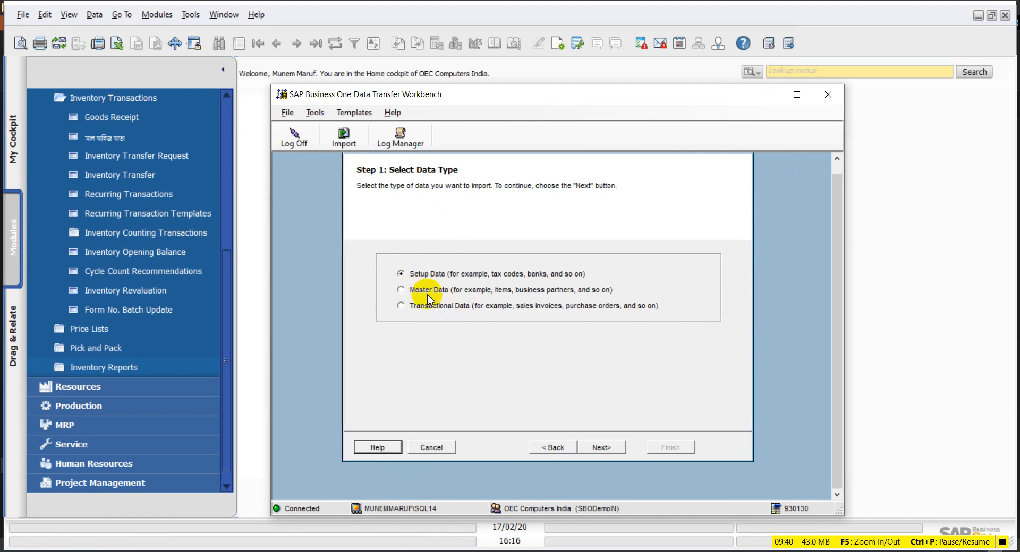
left_click(610, 449)
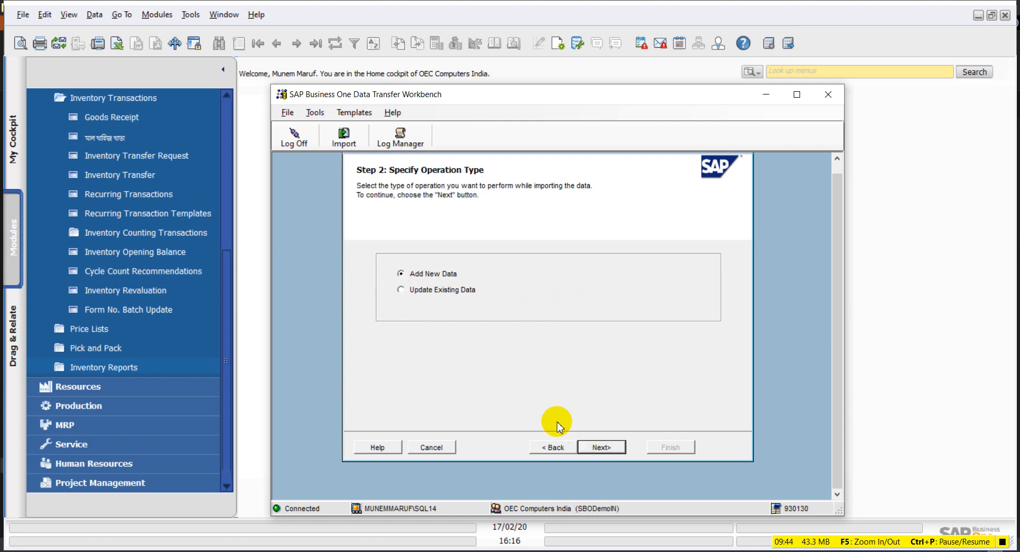
left_click(596, 446)
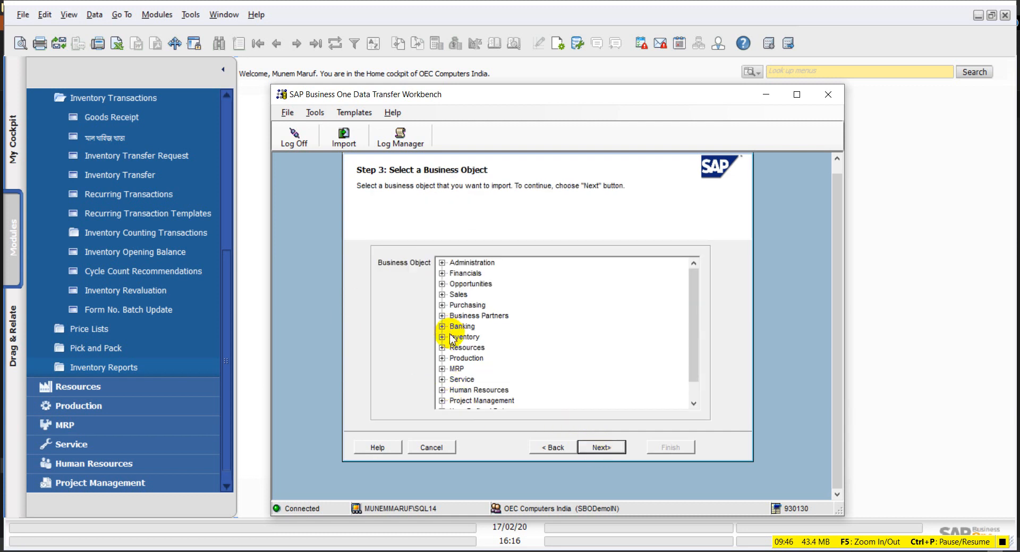
Step: Choose Inventory Opening Balance under Inventory Transactions as the business object to import
scroll(429, 317, "down", 1)
left_click(441, 316)
scroll(452, 340, "down", 1)
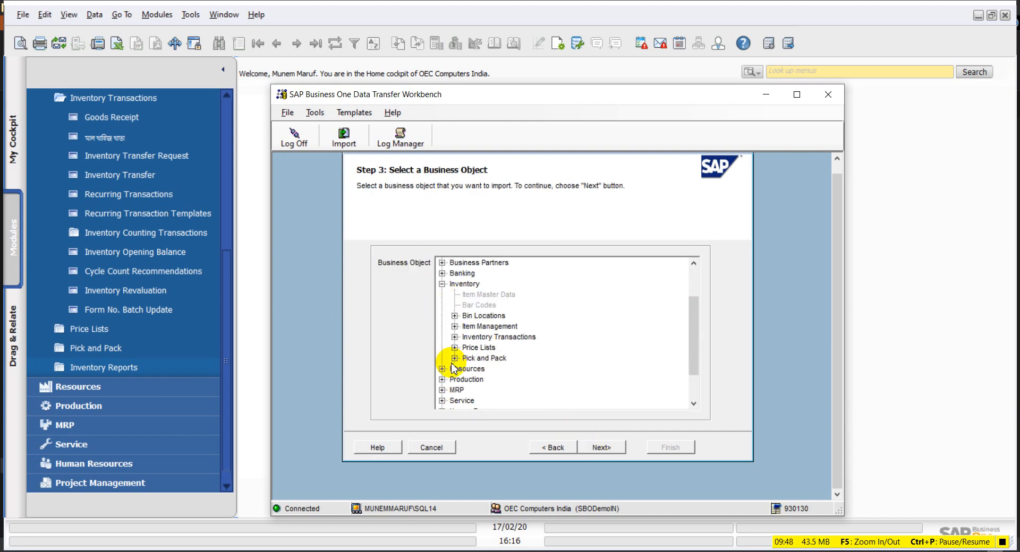
left_click(455, 337)
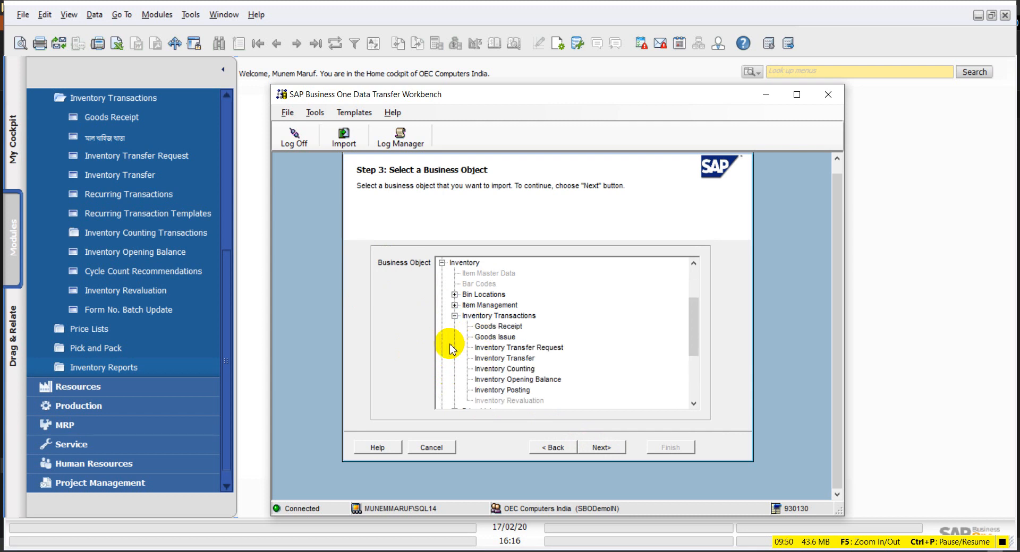
scroll(449, 349, "down", 1)
left_click(507, 347)
left_click(611, 454)
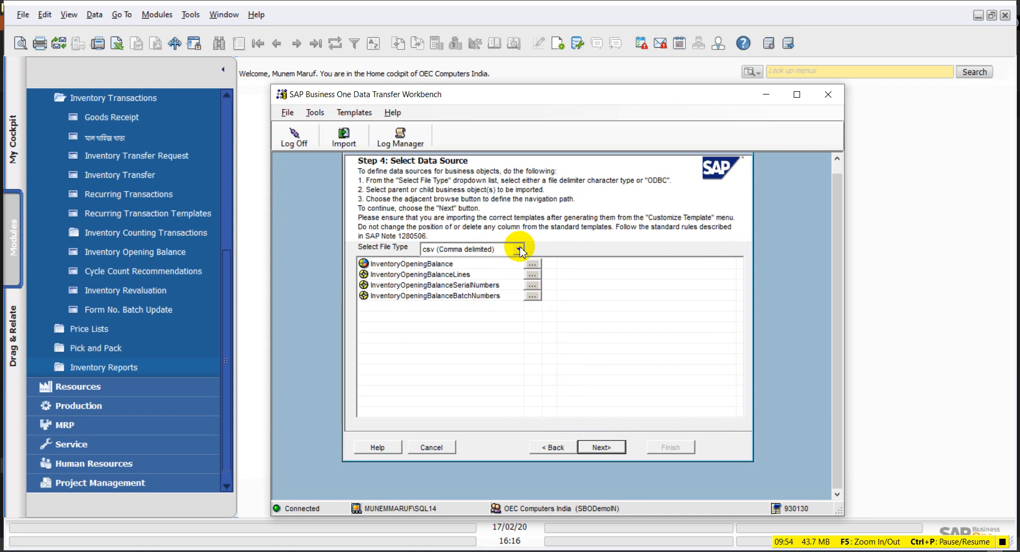
Step: Set the source file type to txt (Tab delimited) and assign 1_InventoryOpeningBalance1.txt from New folder to InventoryOpeningBalance
left_click(520, 250)
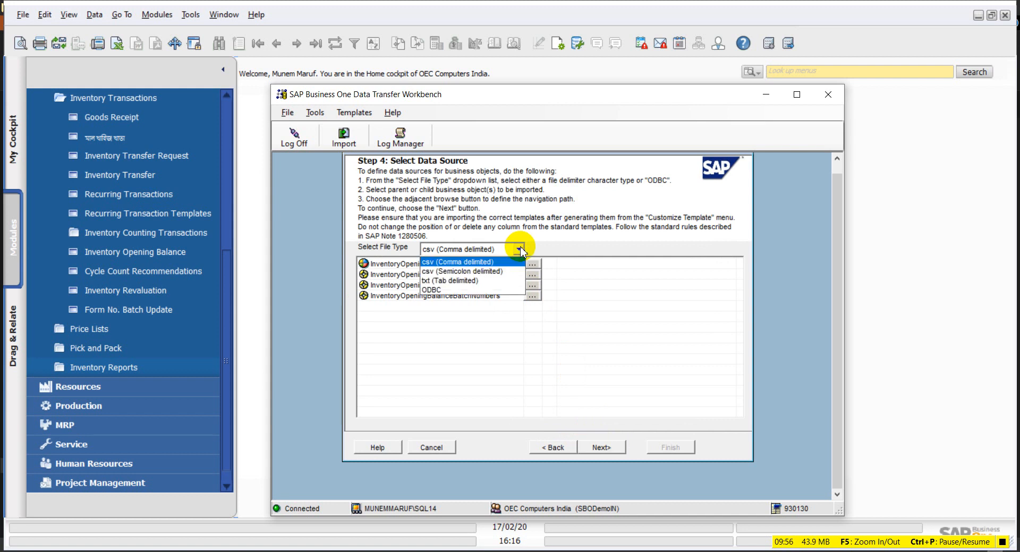
left_click(483, 273)
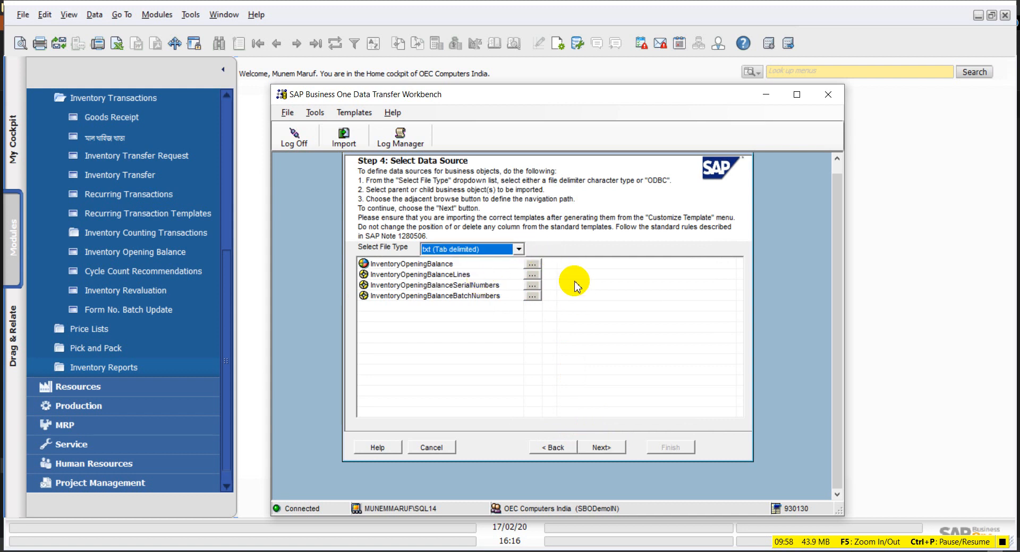
left_click(532, 265)
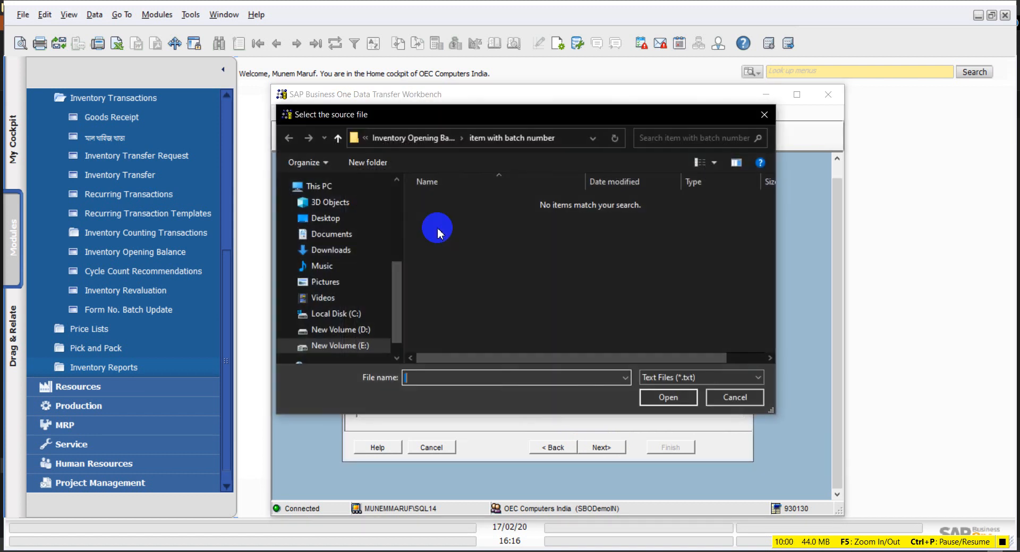
left_click(399, 143)
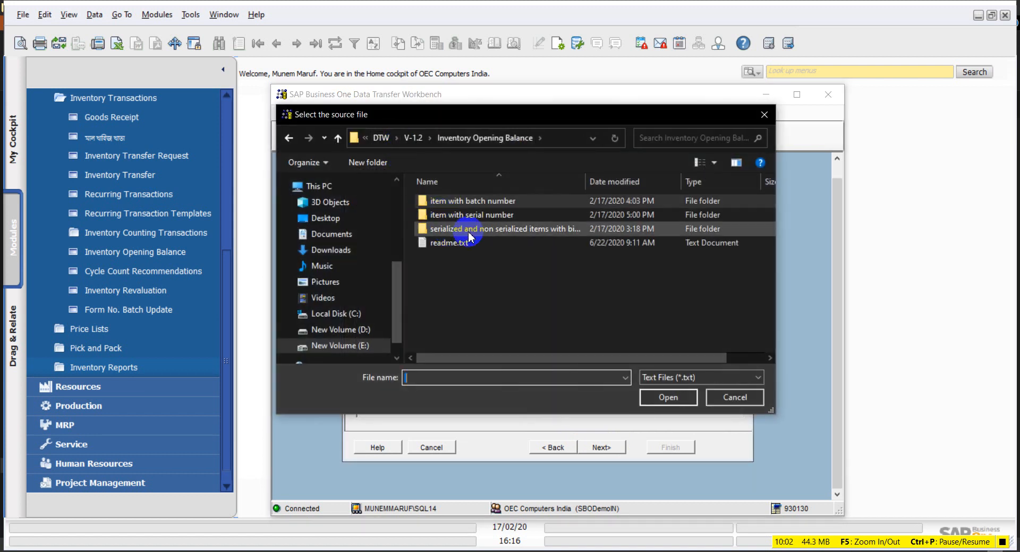
double_click(446, 229)
double_click(456, 202)
double_click(475, 200)
Step: Assign 2_InventoryOpeningBalanceLines1.txt to InventoryOpeningBalanceLines and the 3_InventoryOpeningBalanceSerialNumbers1.txt file to InventoryOpeningBalanceSerialNumbers
left_click(531, 275)
double_click(435, 222)
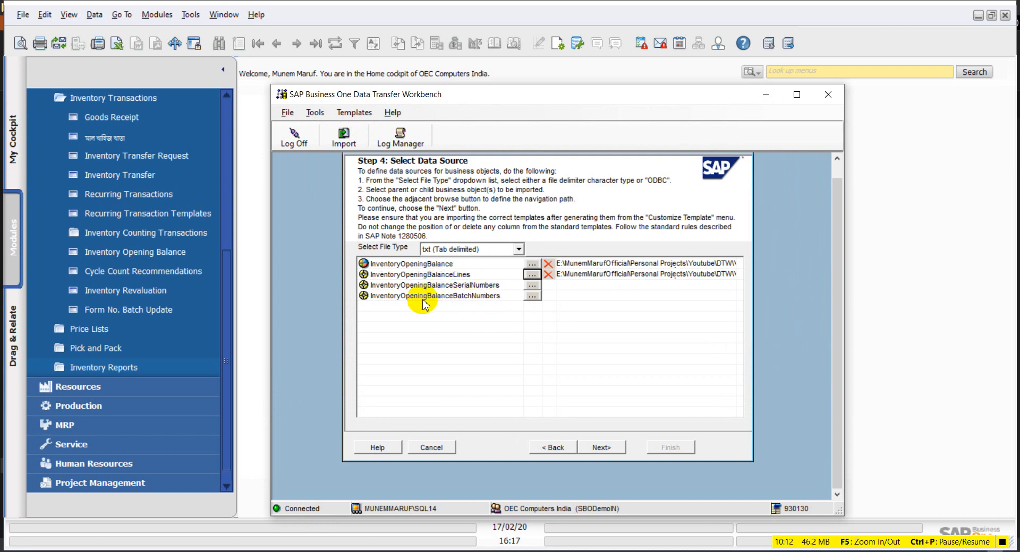
left_click(531, 288)
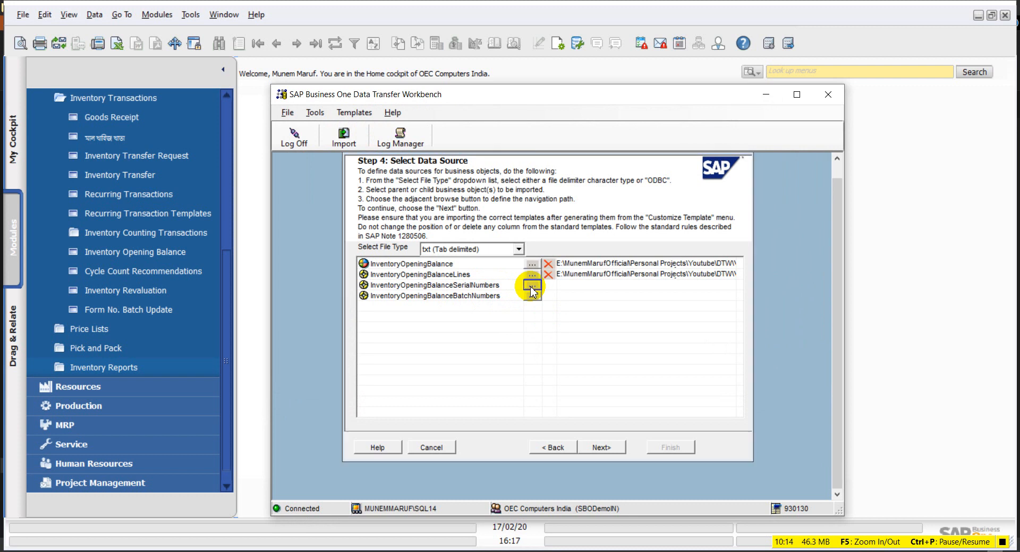
double_click(487, 228)
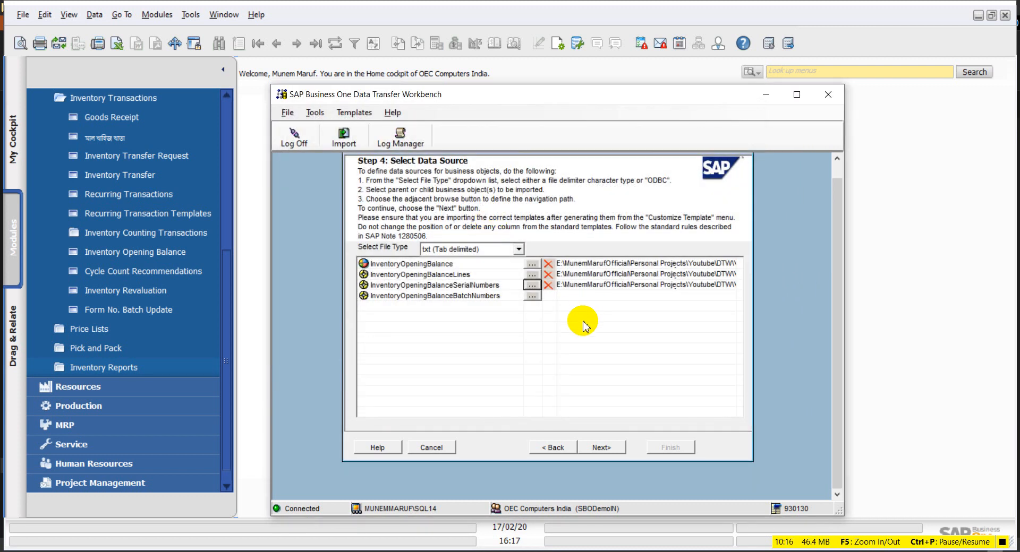
Step: Accept the field mapping, choose to ignore up to 2000 errors, and run an import simulation, reviewing its detailed log
left_click(606, 448)
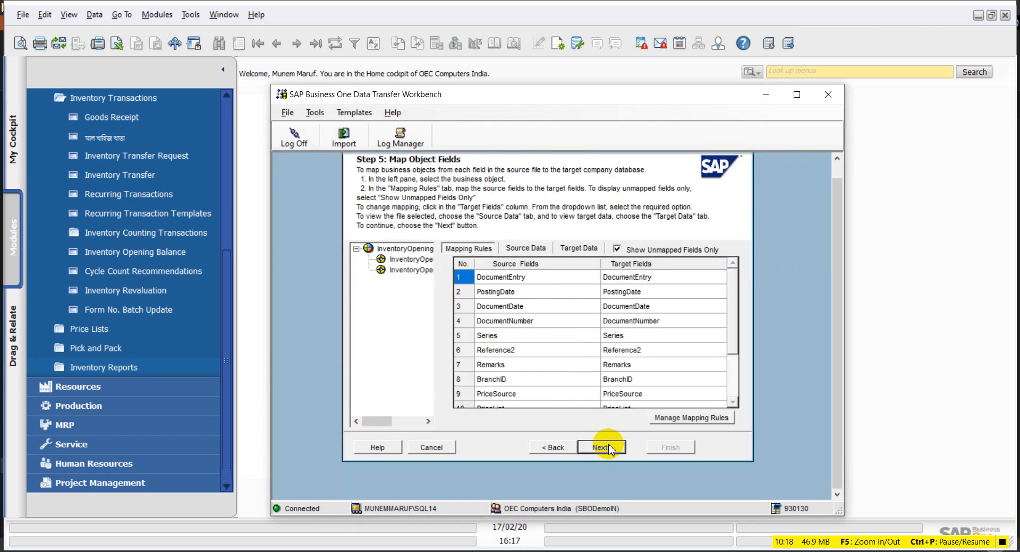
left_click(603, 448)
left_click(403, 320)
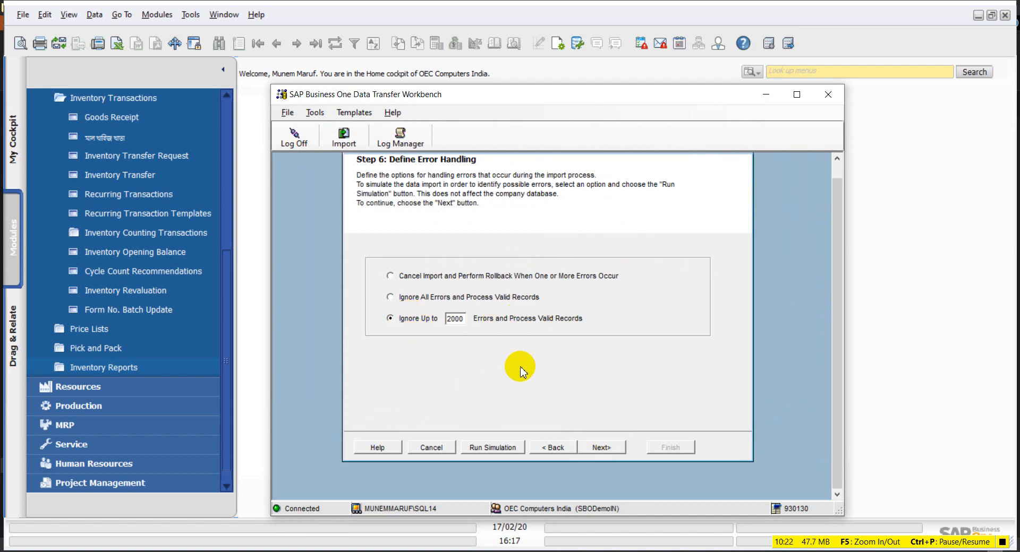
left_click(493, 449)
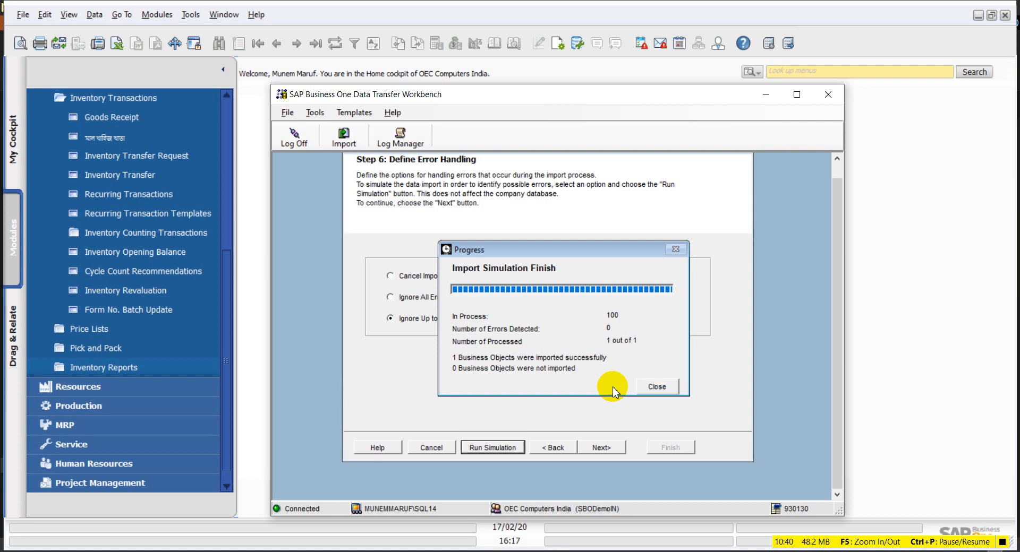
left_click(648, 393)
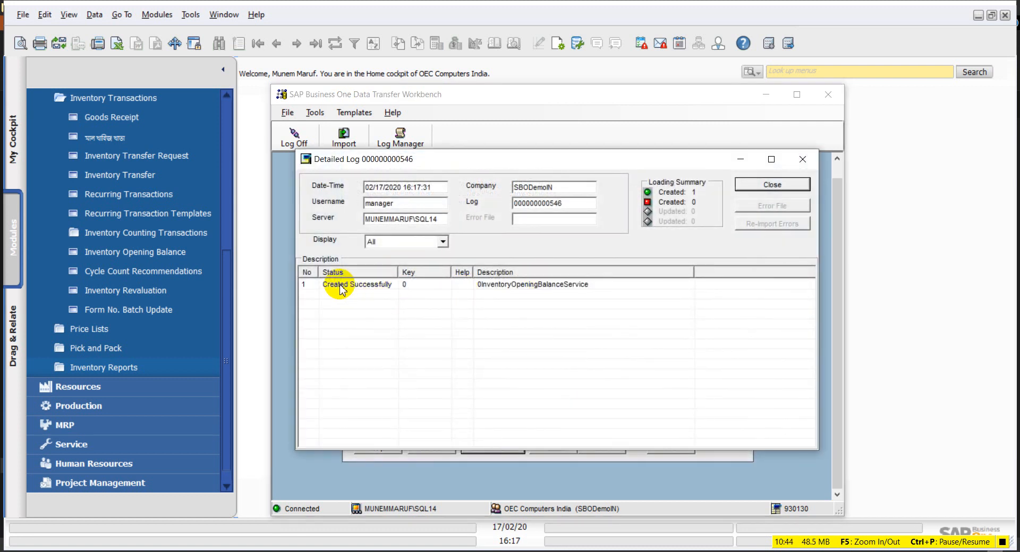
left_click(802, 160)
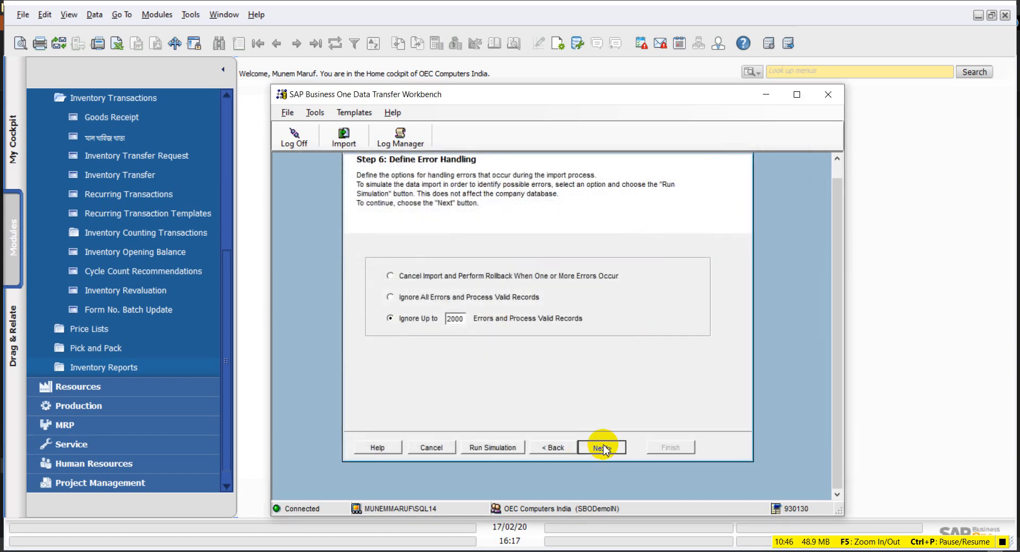
Step: Run the actual inventory opening balance import and finish the process
left_click(603, 449)
left_click(602, 449)
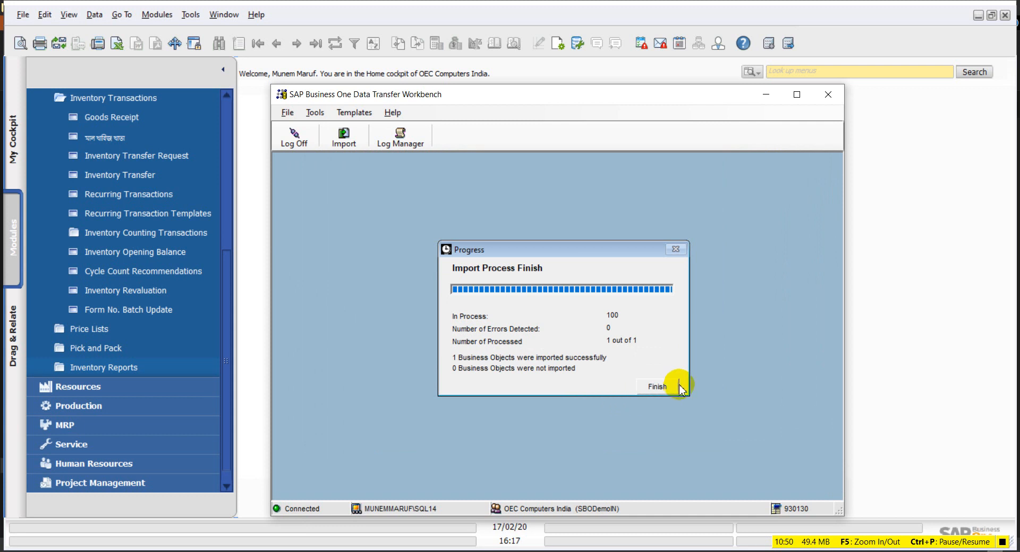
left_click(658, 387)
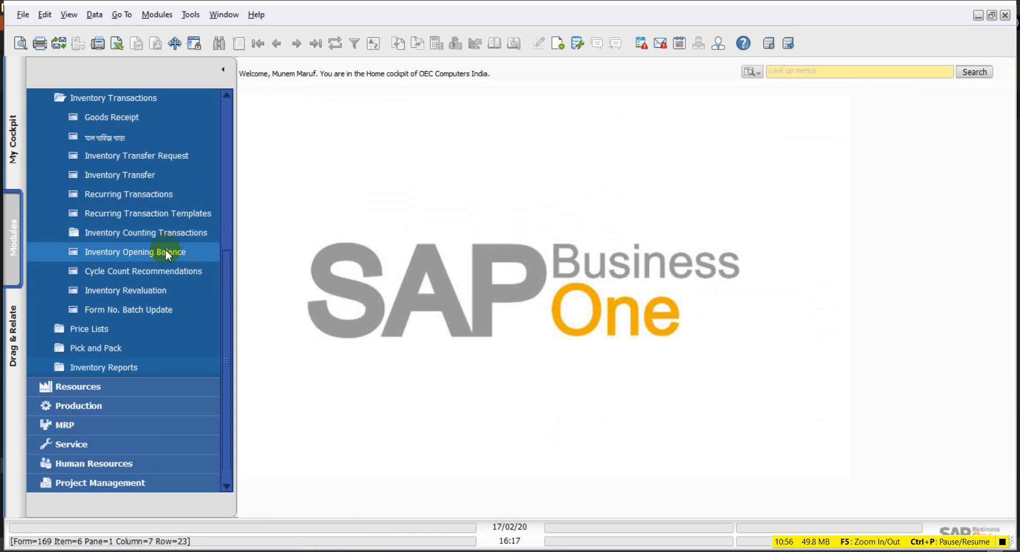
Step: Open the last posted Inventory Opening Balance document and review its items, bin locations, opening balances, unit prices and account codes
left_click(164, 250)
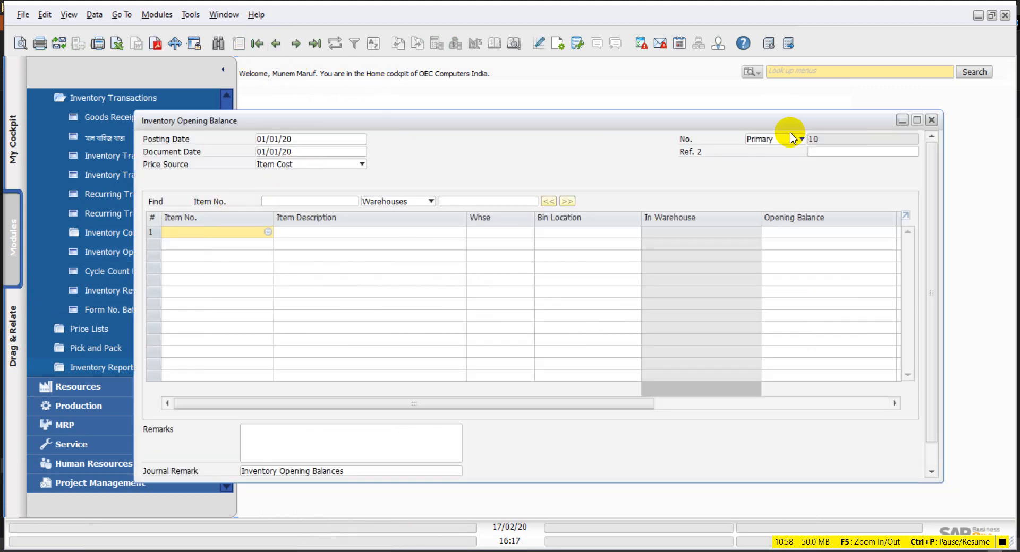
mouse_move(718, 124)
left_mouse_down()
mouse_move(765, 97)
mouse_move(708, 113)
left_mouse_up()
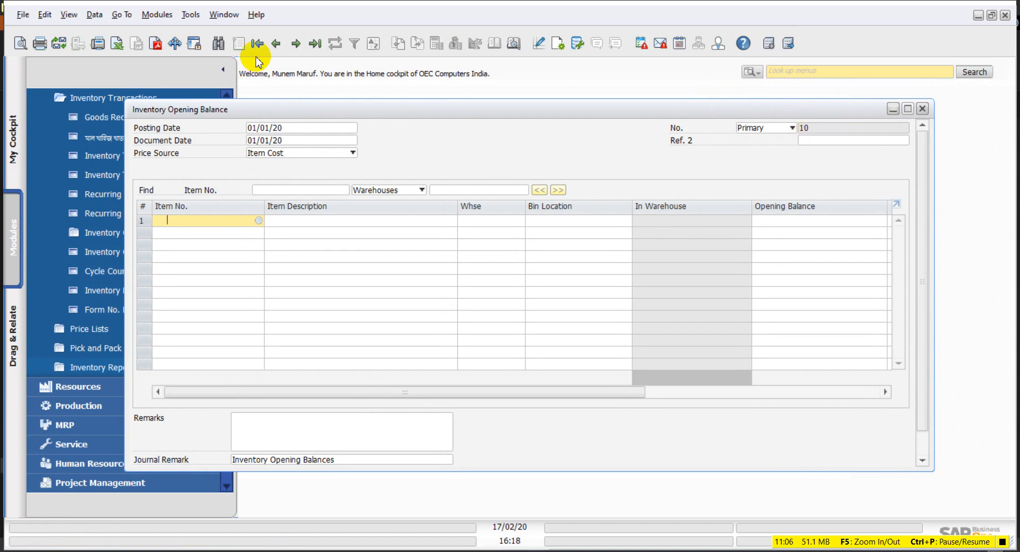
left_click(315, 43)
left_click_drag(356, 392, 377, 404)
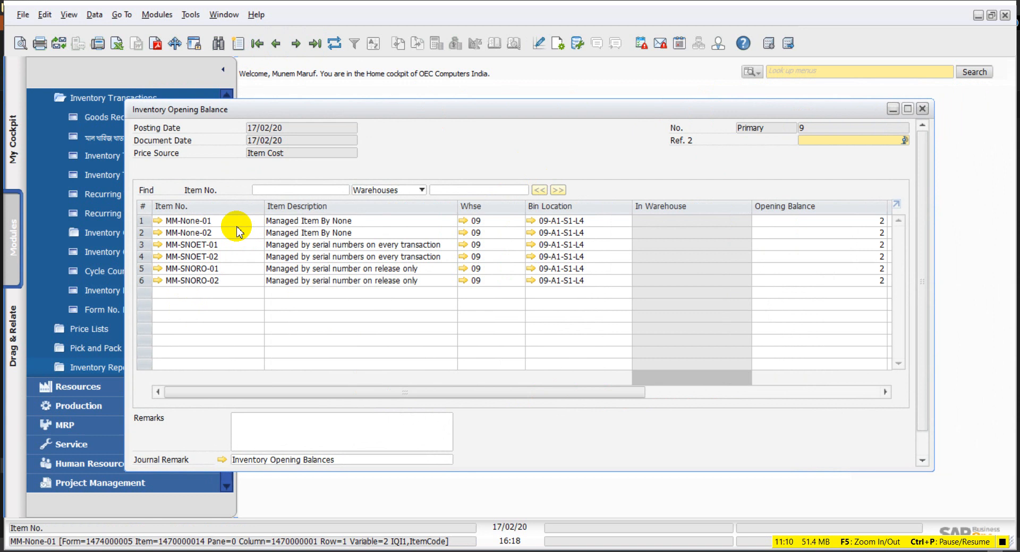
left_click_drag(496, 391, 330, 387)
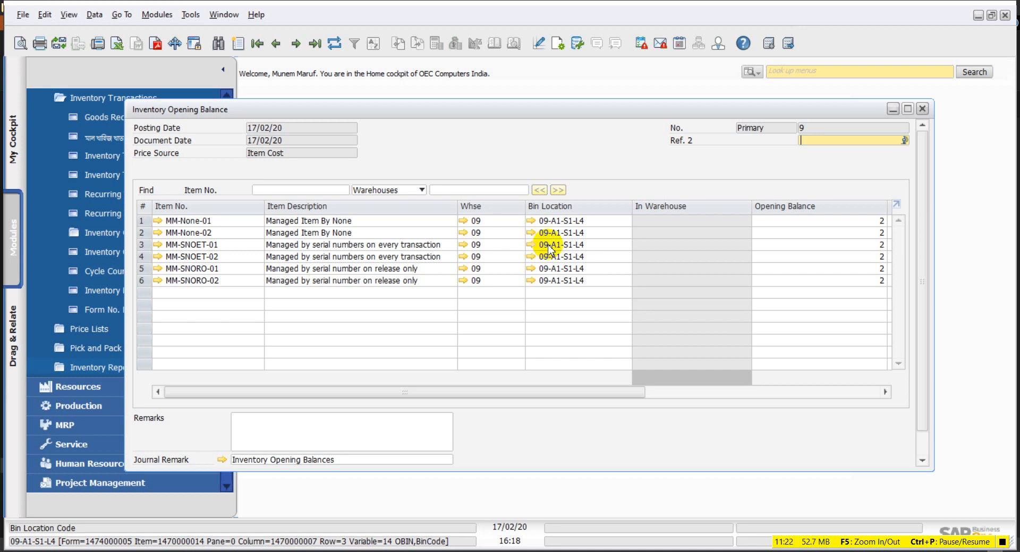
left_click_drag(635, 393, 911, 392)
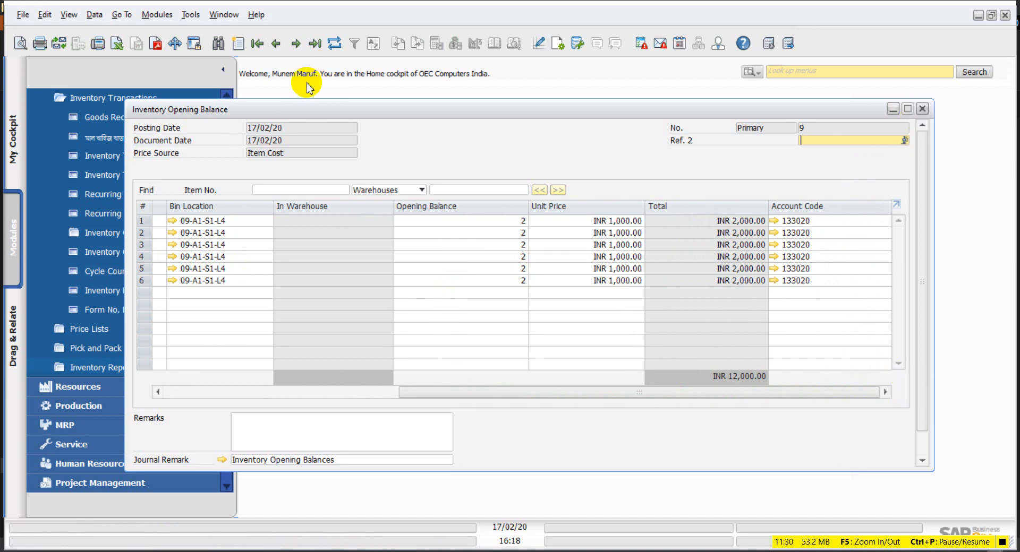
Step: Check the next document number on a blank Inventory Opening Balance form, close it and collapse the Inventory Transactions list
left_click(238, 43)
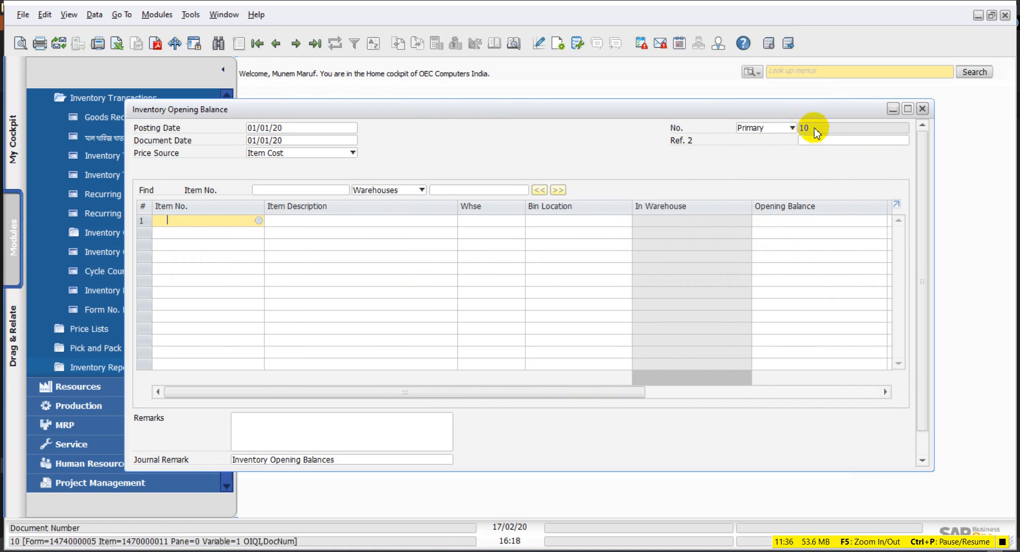
left_click(922, 108)
scroll(193, 205, "up", 4)
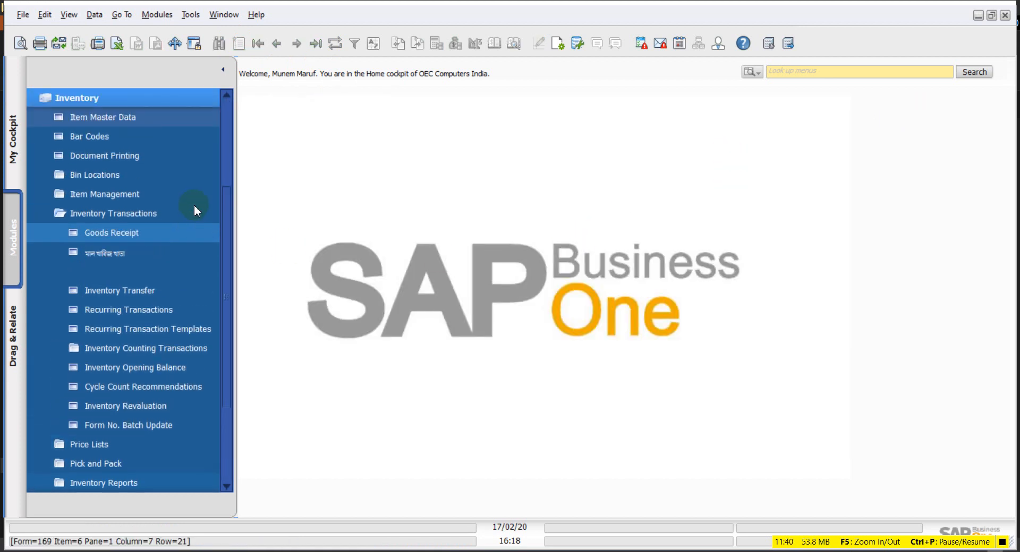
scroll(195, 210, "up", 3)
left_click(155, 214)
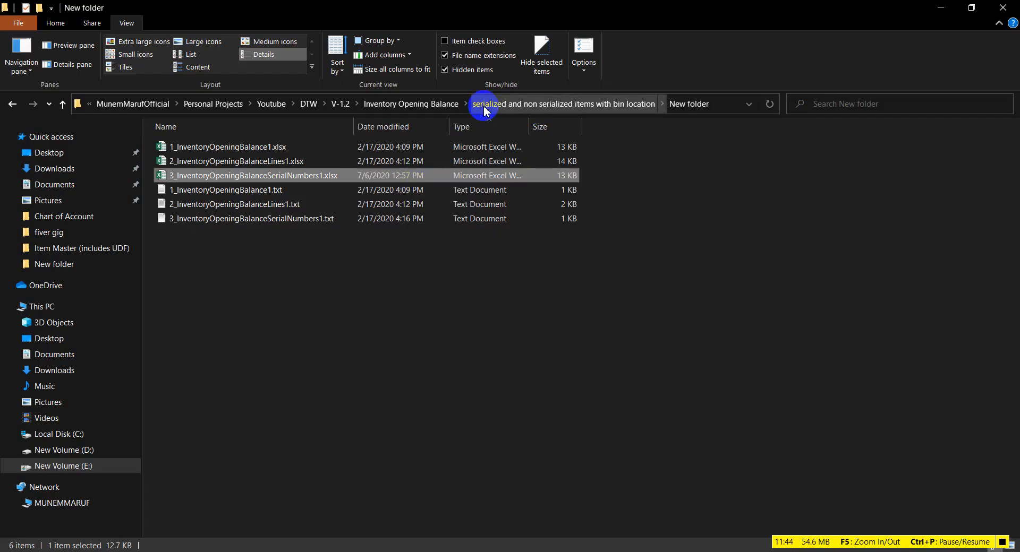
Step: Open 1_InventoryOpeningBalance1.xlsx from the item with batch number folder under Inventory Opening Balance in File Explorer
left_click(451, 104)
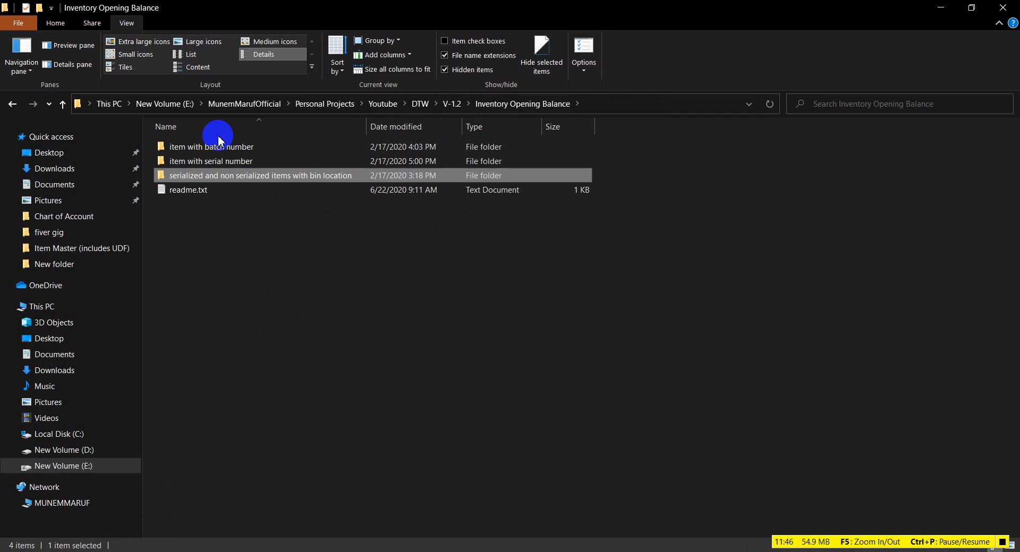
double_click(194, 149)
left_click(234, 195)
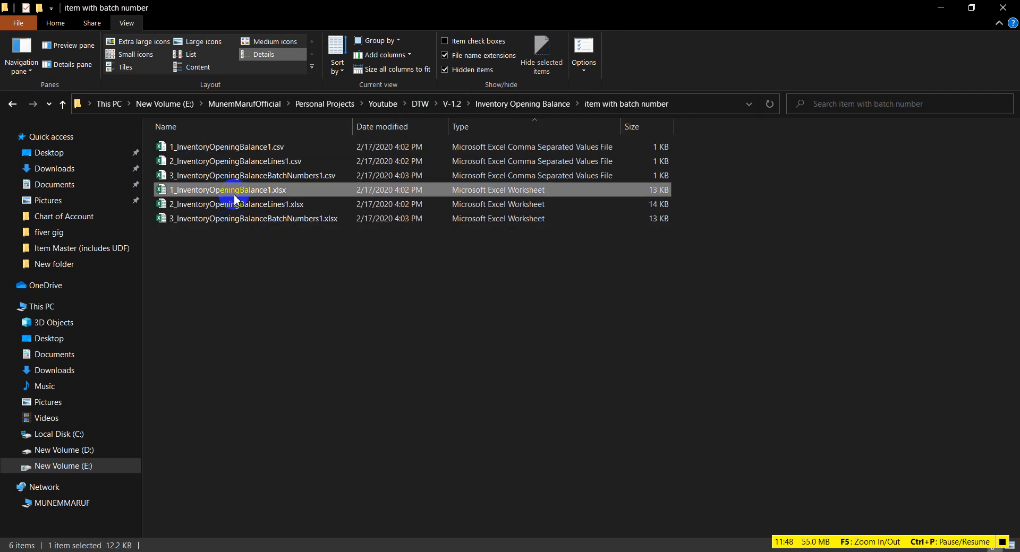
double_click(234, 201)
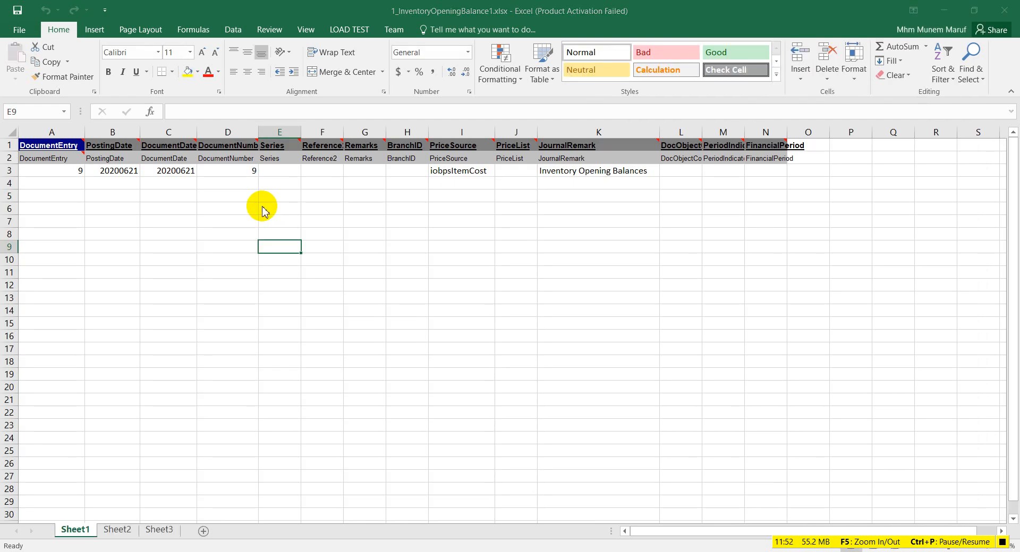
left_click(658, 131)
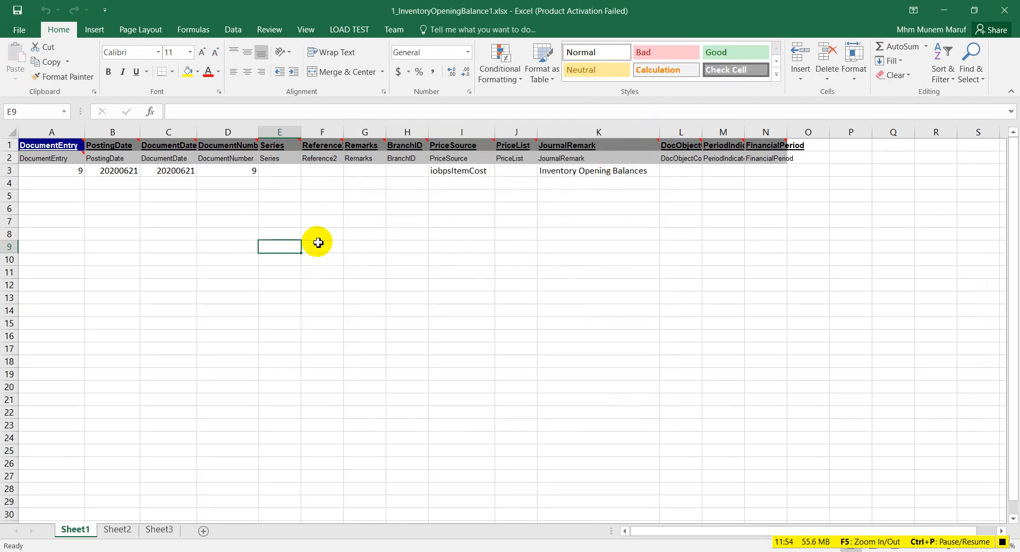
Step: Set both DocumentEntry and DocumentNumber to 10 in row 3 of the header template
left_click(79, 171)
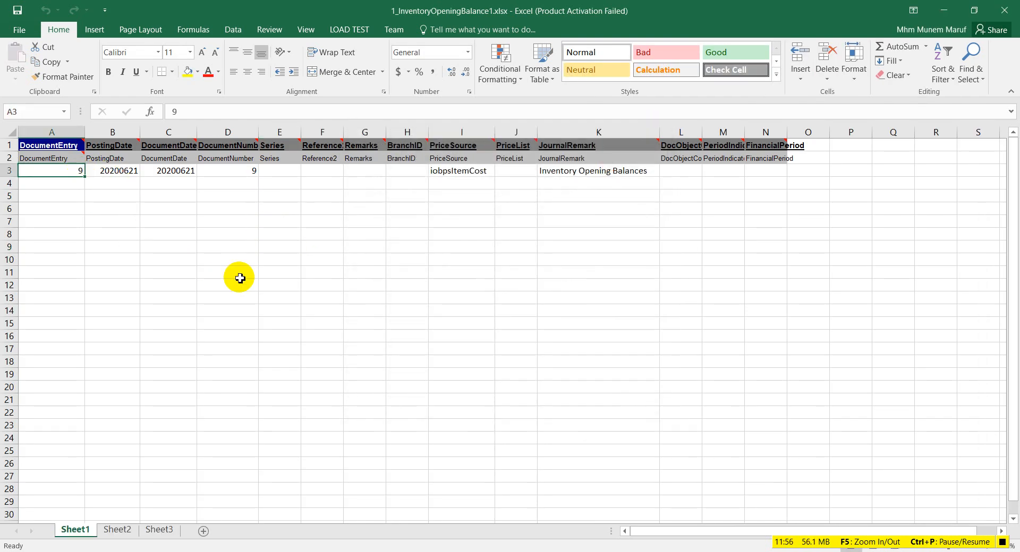
type("10")
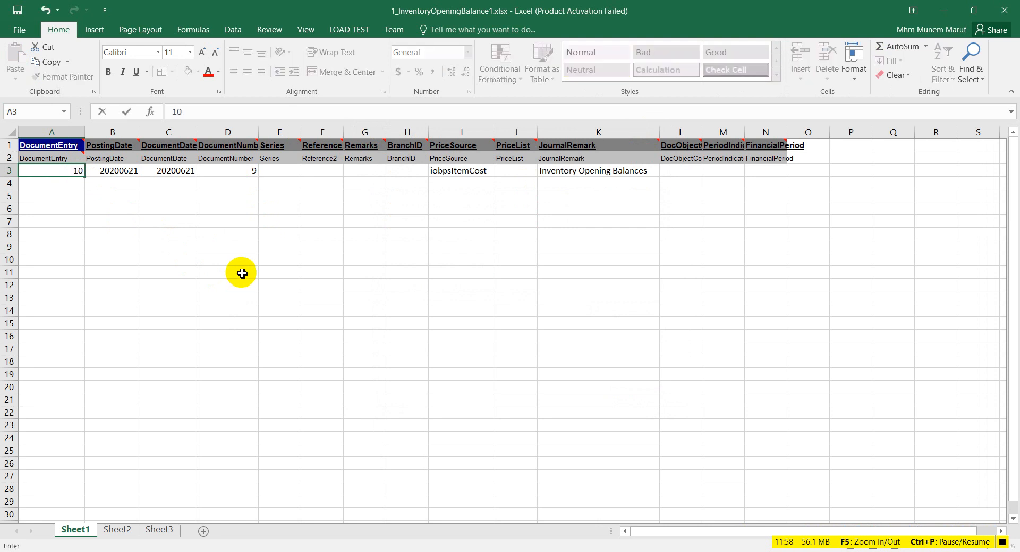
left_click(234, 168)
type("10")
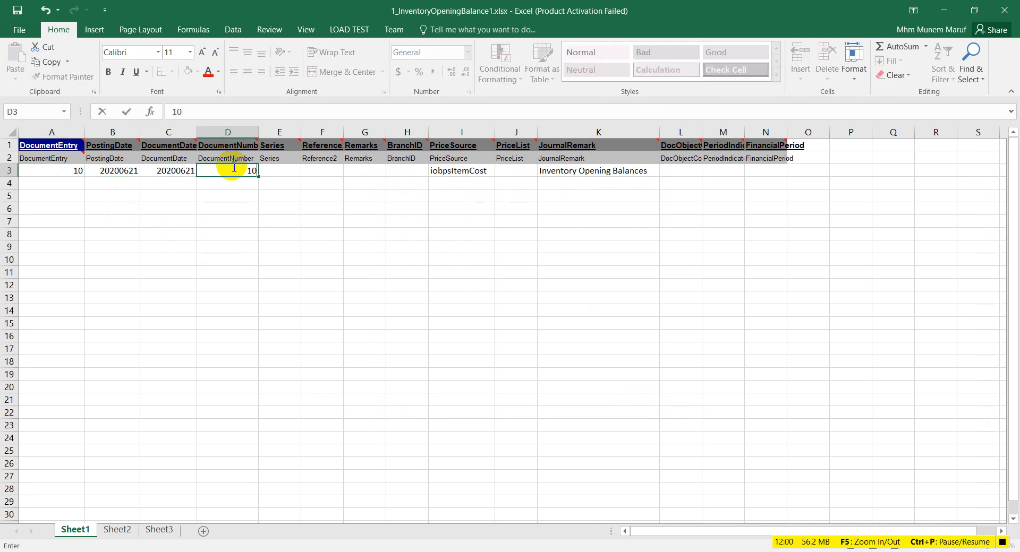
left_click(143, 207)
Step: Set PostingDate to 20200217, copy it into DocumentDate in row 3, and save the workbook
left_click(129, 173)
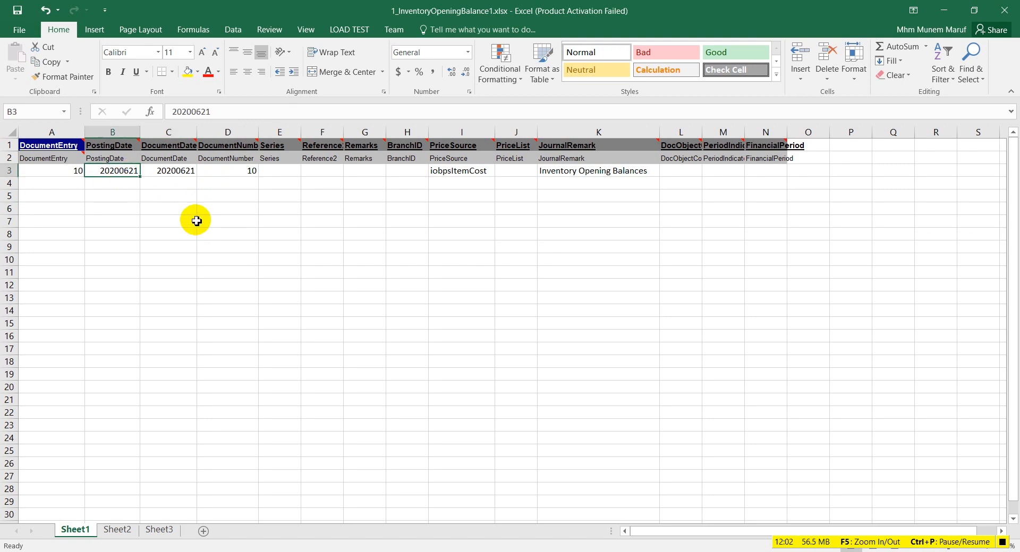
type("2020")
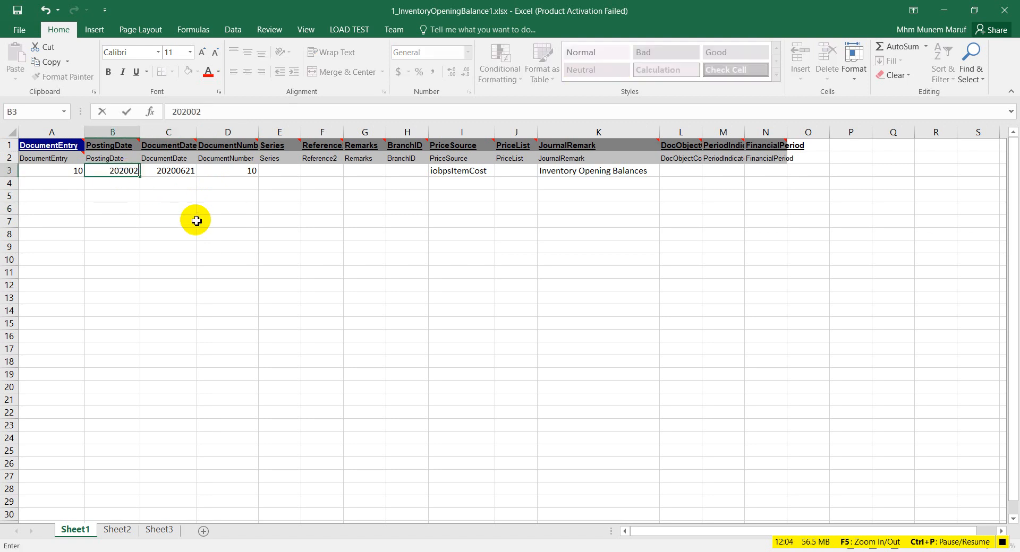
left_click(111, 197)
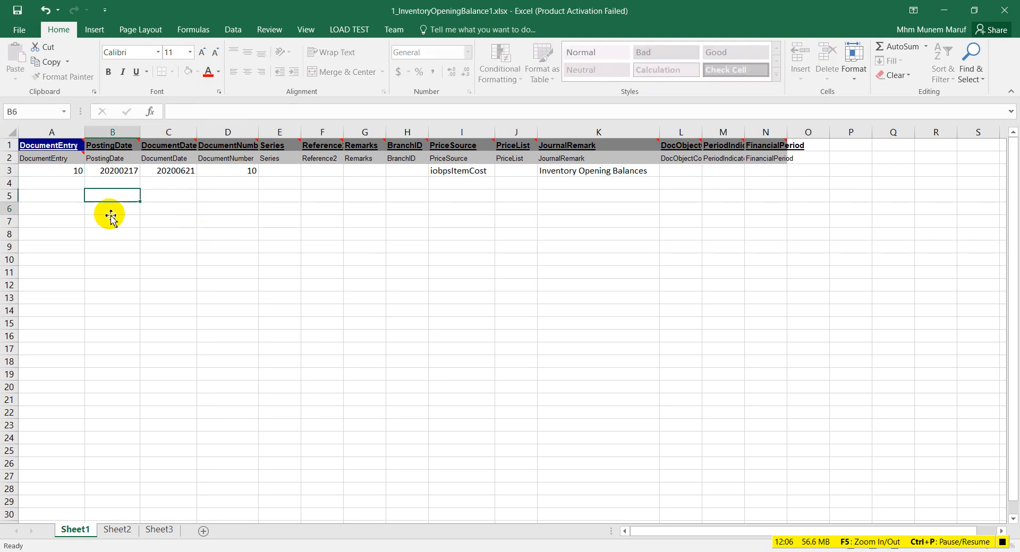
left_click(114, 172)
key("ctrl+c")
left_click(173, 180)
left_click(175, 170)
key("ctrl+v")
key("ctrl+s")
Step: Save the header sheet as comma-delimited 1_InventoryOpeningBalance1.csv in the item with batch number folder, overwriting the old file, and close without saving again
left_click(465, 170)
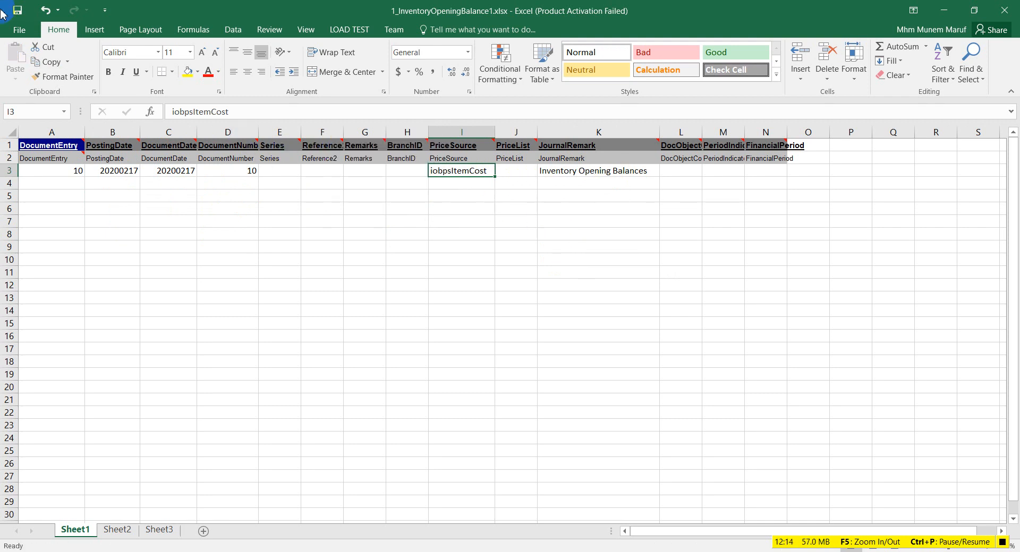
left_click(9, 30)
left_click(32, 147)
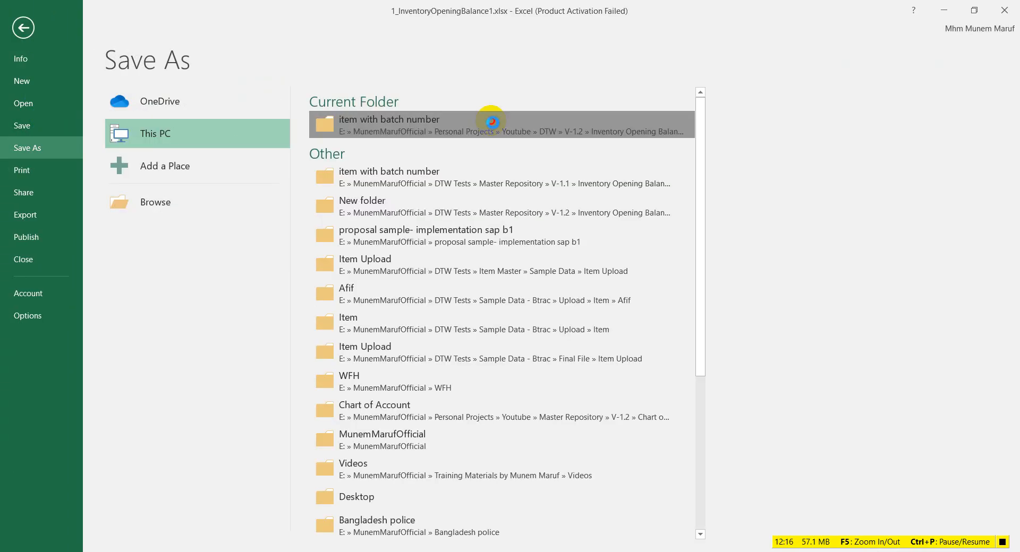
left_click(477, 135)
left_click(358, 319)
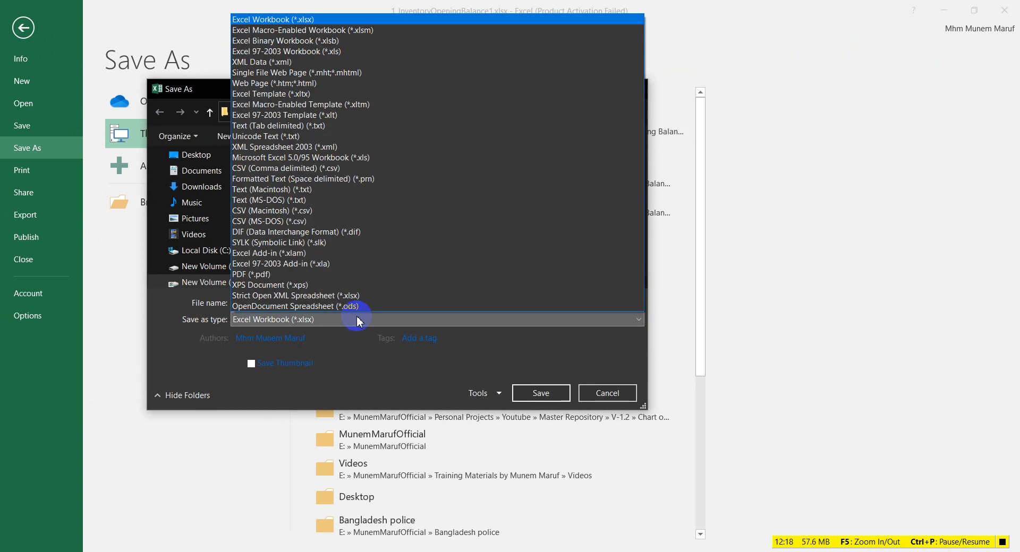
left_click(356, 169)
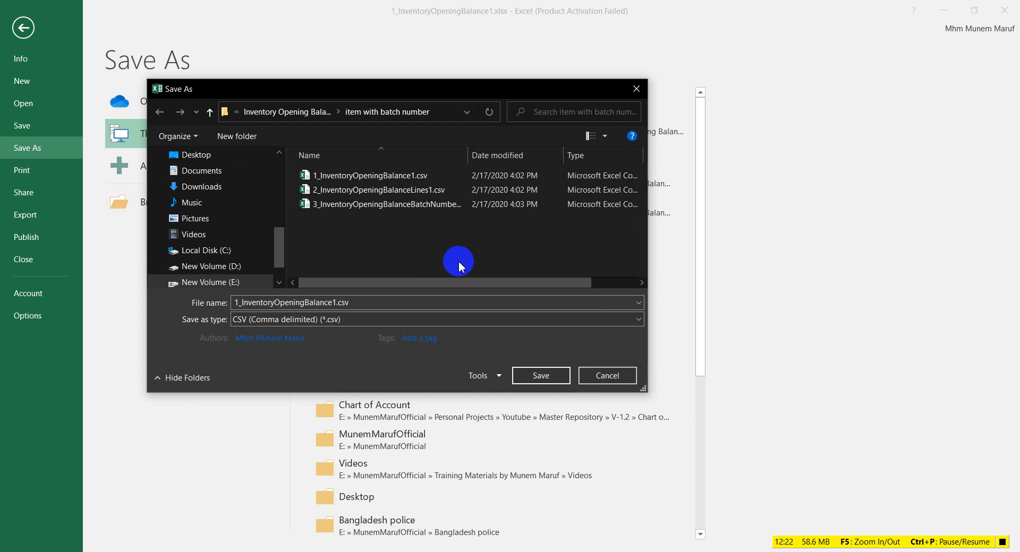
left_click(541, 374)
left_click(534, 286)
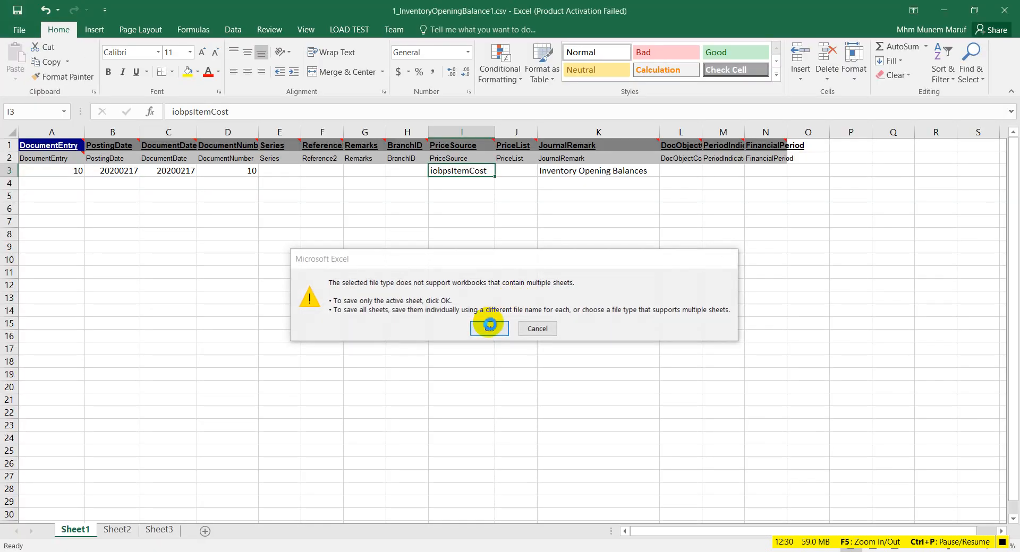
left_click(488, 328)
left_click(465, 325)
left_click(1004, 10)
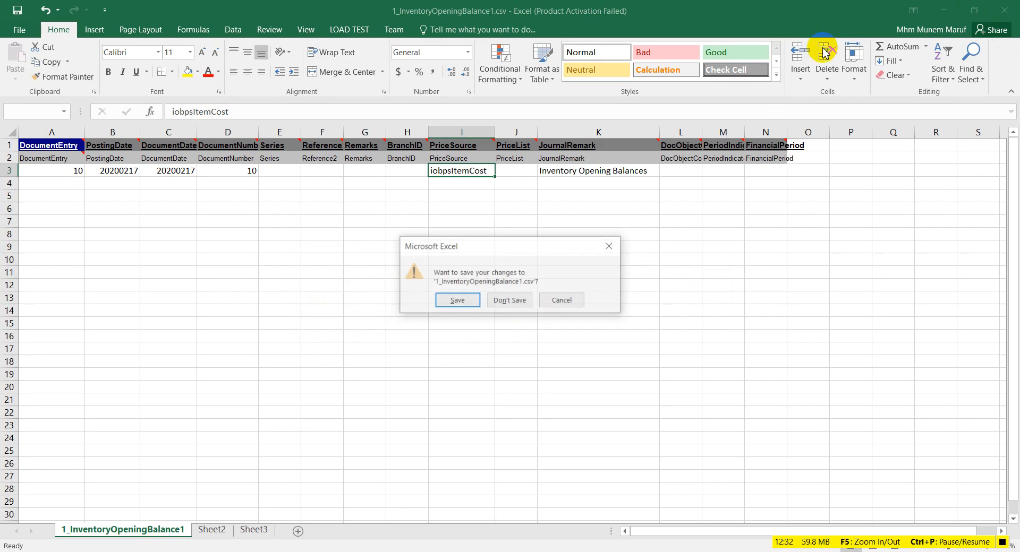
left_click(491, 297)
Step: Open 2_InventoryOpeningBalanceLines1.xlsx from the item with batch number folder
left_click(223, 208)
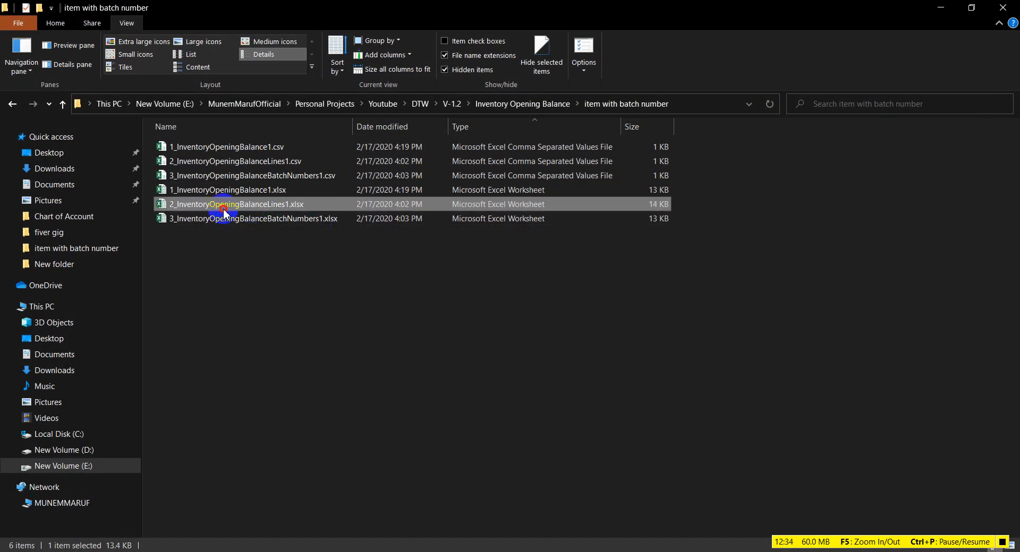
double_click(355, 208)
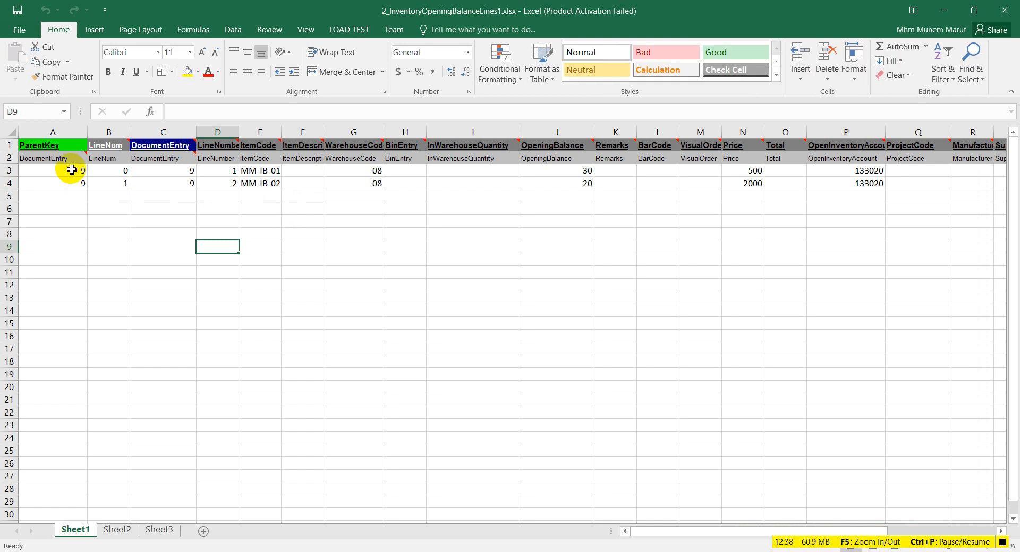
left_click(660, 133)
Step: Set ParentKey to 10 for both item lines in rows 3 and 4
left_click(55, 170)
type("10")
key("Return")
left_click(72, 173)
key("ctrl+c")
left_click(68, 181)
key("ctrl+v")
Step: Copy the value 10 into the DocumentEntry column for both item lines
left_click(176, 170)
key("ctrl+v")
left_click(173, 186)
key("ctrl+v")
left_click(194, 222)
key("Escape")
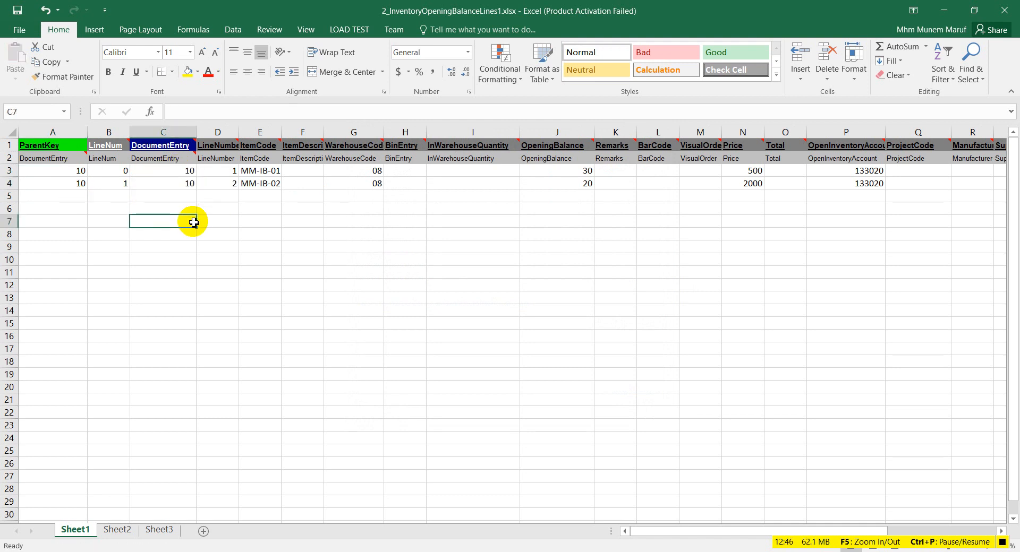
Step: Widen the LineNumber and WarehouseCode columns so their headers are readable, and review the item line data
left_click(207, 247)
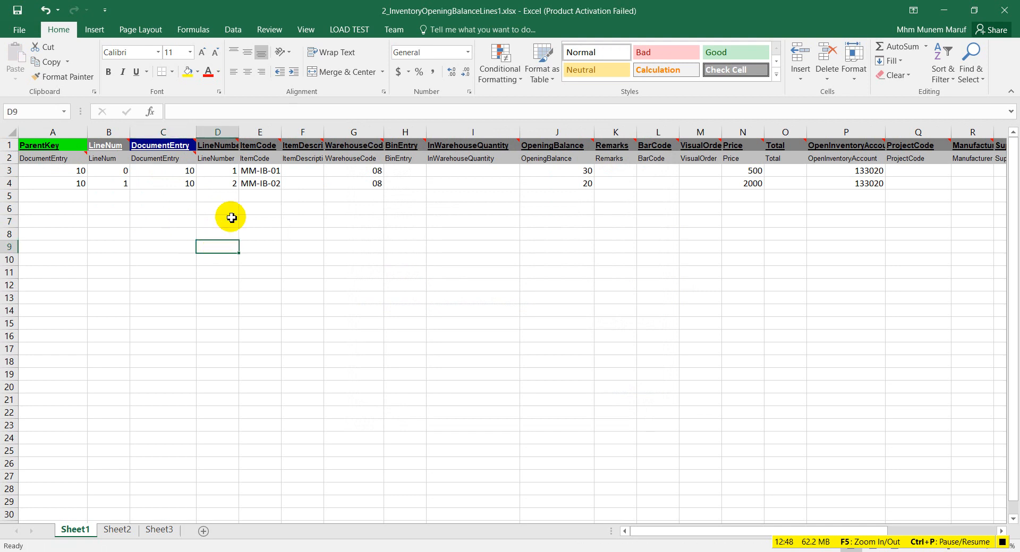
double_click(240, 130)
left_click(107, 143)
left_click(241, 145)
left_click(289, 150)
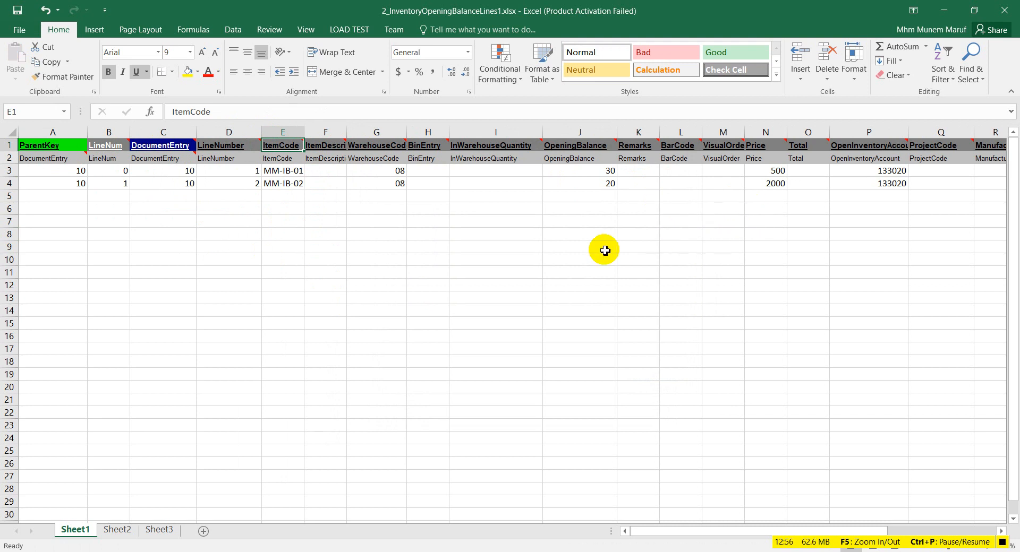
left_click_drag(404, 132, 411, 132)
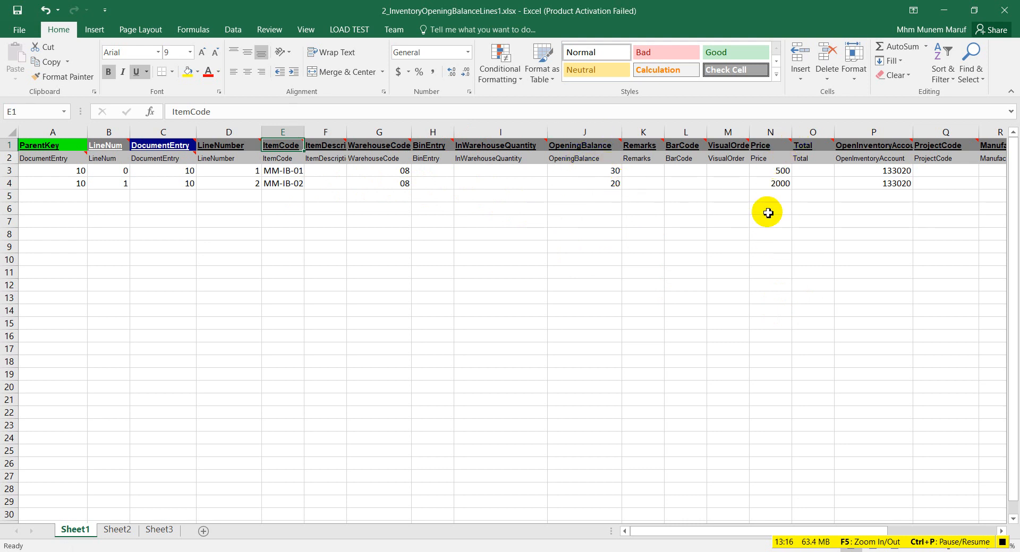
left_click_drag(687, 532, 539, 539)
left_click(383, 296)
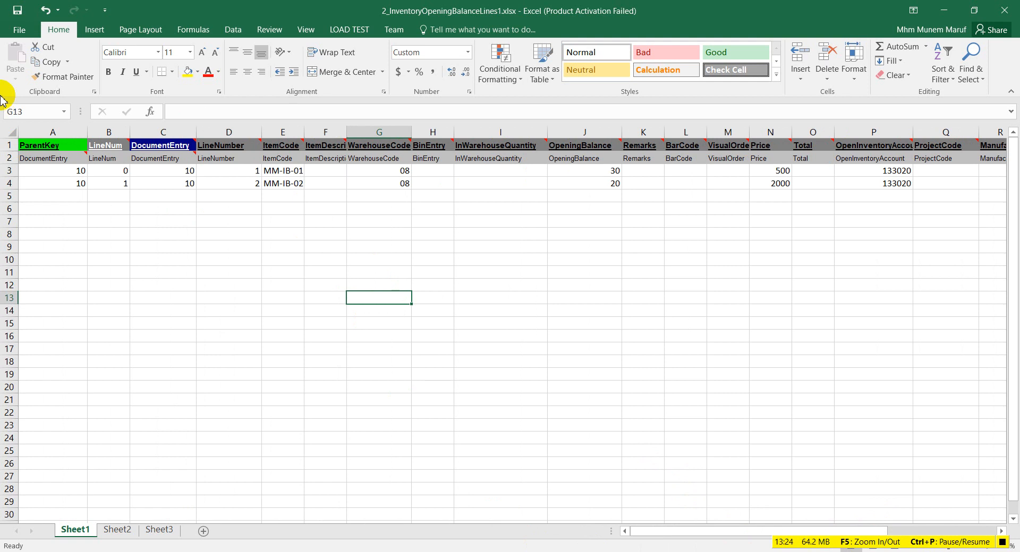
Step: Save the item lines as the comma-delimited file 2_InventoryOpeningBalanceLines1.csv in the item with batch number folder, keeping only the active sheet
left_click(15, 28)
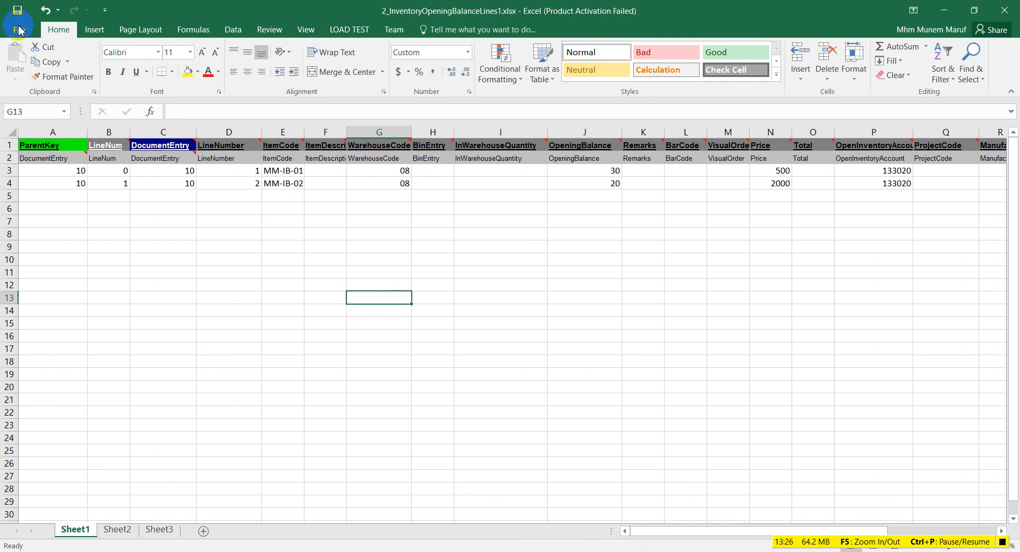
left_click(42, 146)
left_click(476, 113)
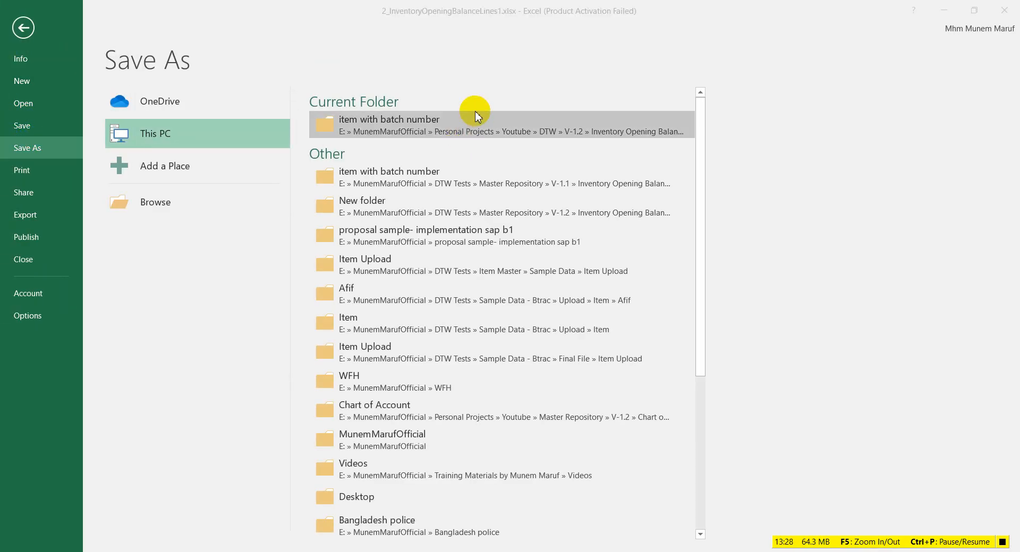
left_click(332, 319)
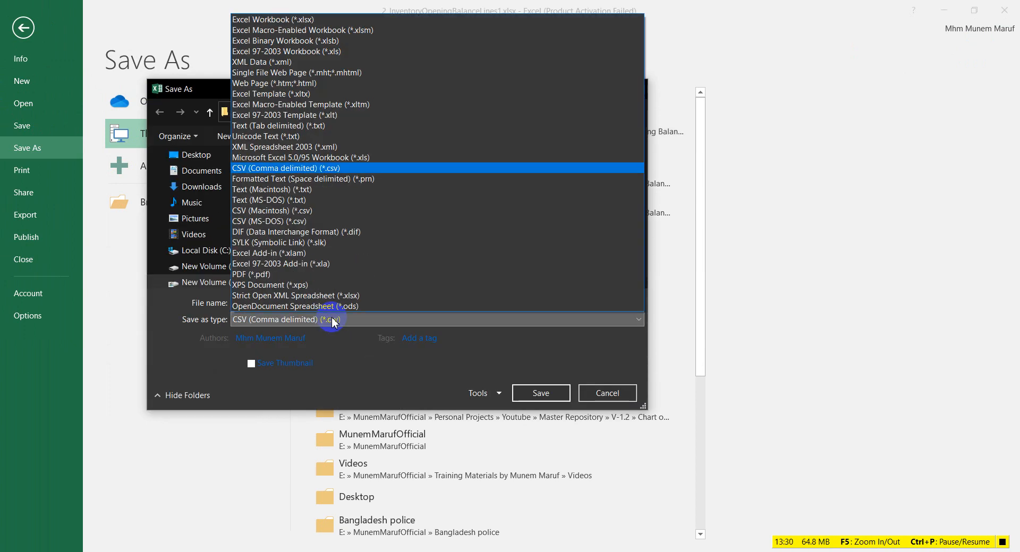
left_click(333, 322)
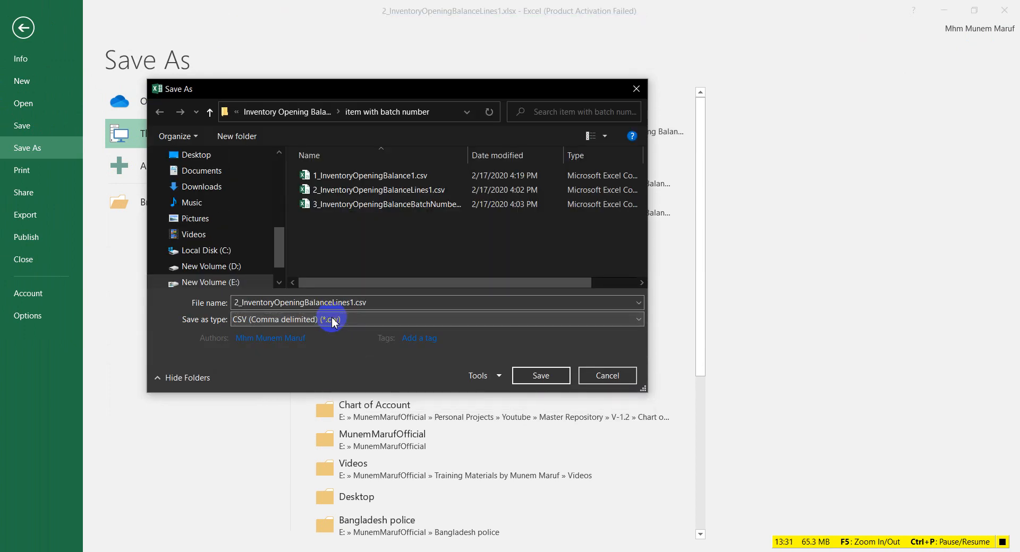
left_click(550, 376)
left_click(556, 286)
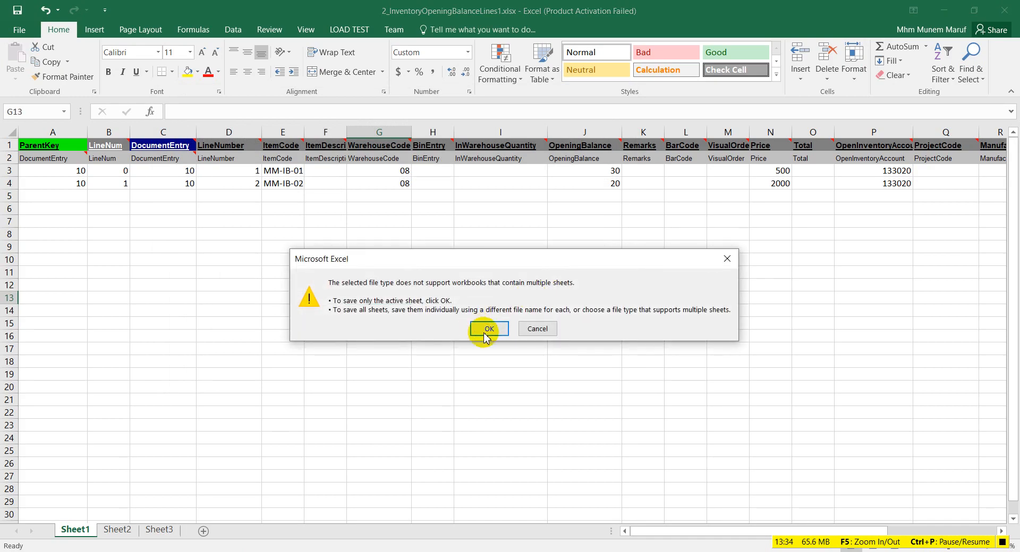
left_click(487, 329)
left_click(470, 324)
left_click(1009, 7)
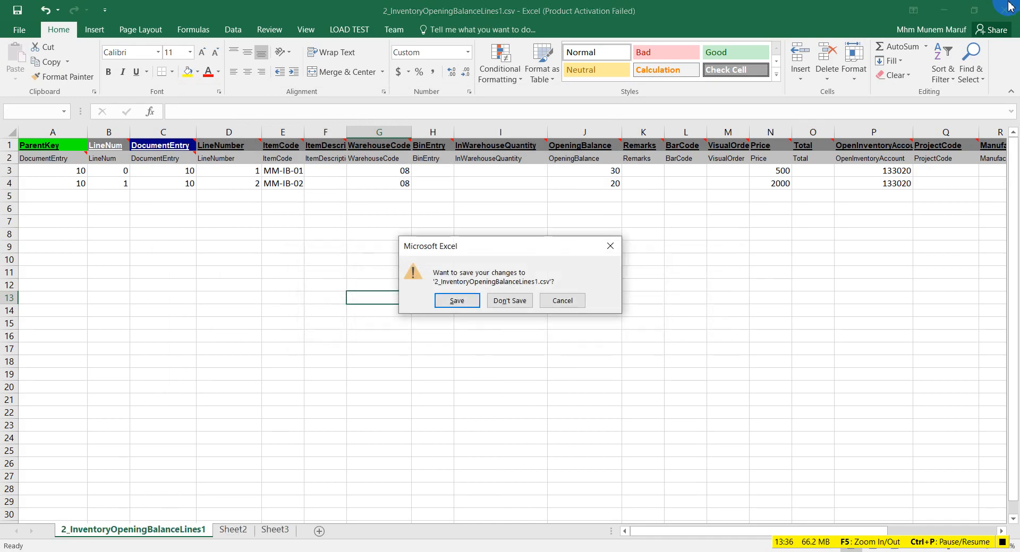
left_click(560, 300)
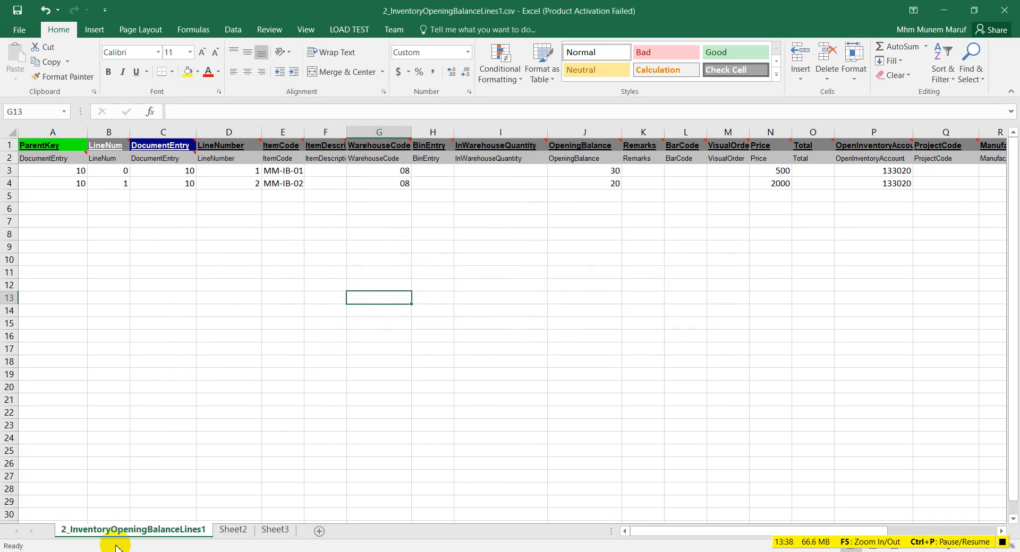
Step: Open 3_InventoryOpeningBalanceBatchNumbers1.xlsx from the item with batch number folder
key("alt+Tab")
double_click(237, 221)
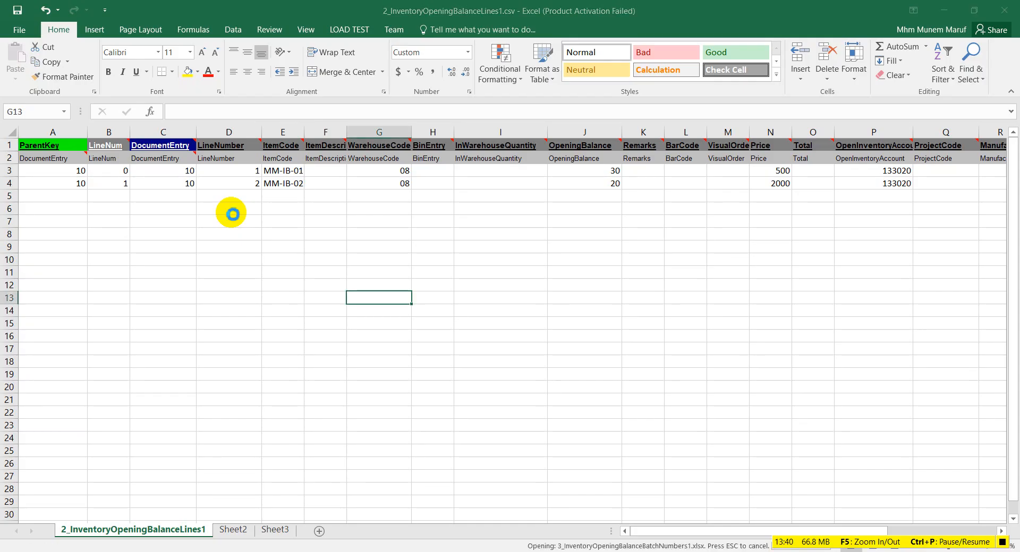
left_click(491, 232)
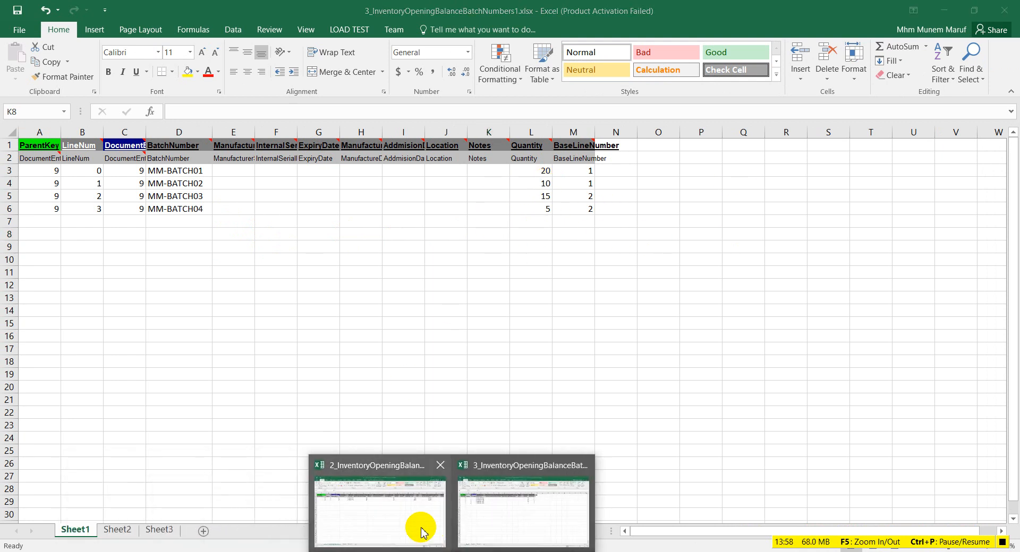
Step: Close 2_InventoryOpeningBalanceLines1.csv without saving changes again
left_click(421, 529)
left_click(1018, 2)
left_click(517, 299)
key("alt+F4")
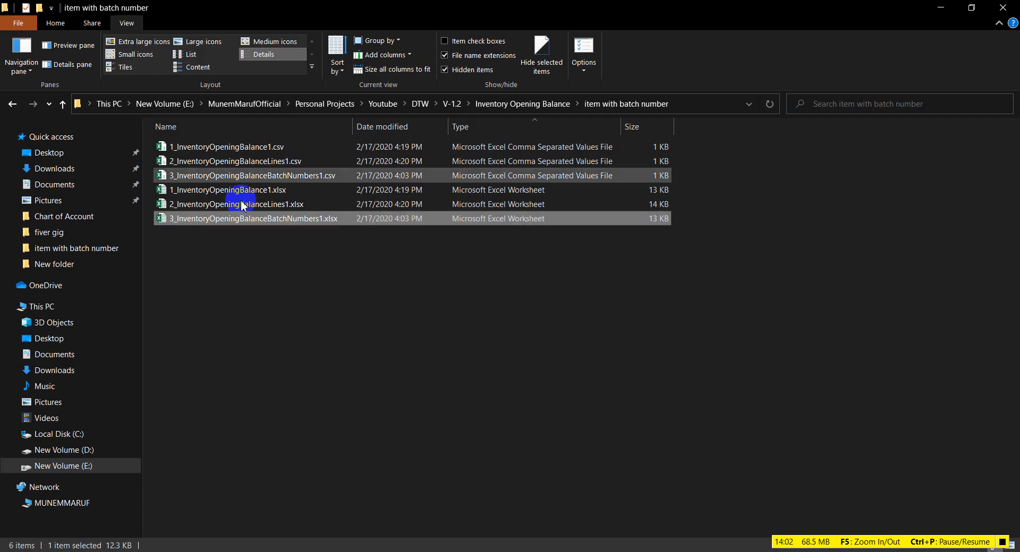
Step: Open 3_InventoryOpeningBalanceSerialNumbers1.xlsx from New folder under the serialized items with bin location folder, and review its serial numbers and quantities
left_click(488, 104)
double_click(228, 176)
double_click(219, 151)
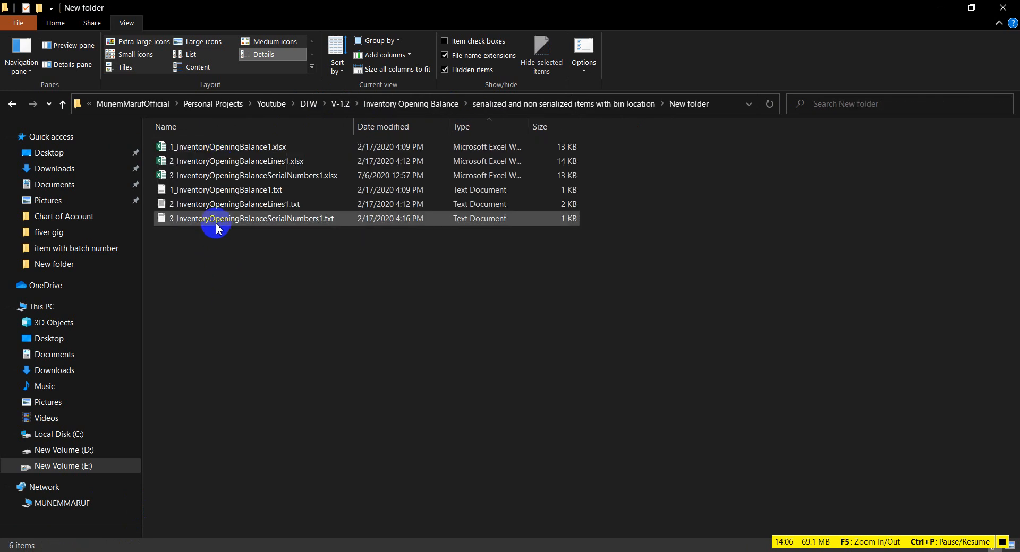
double_click(244, 176)
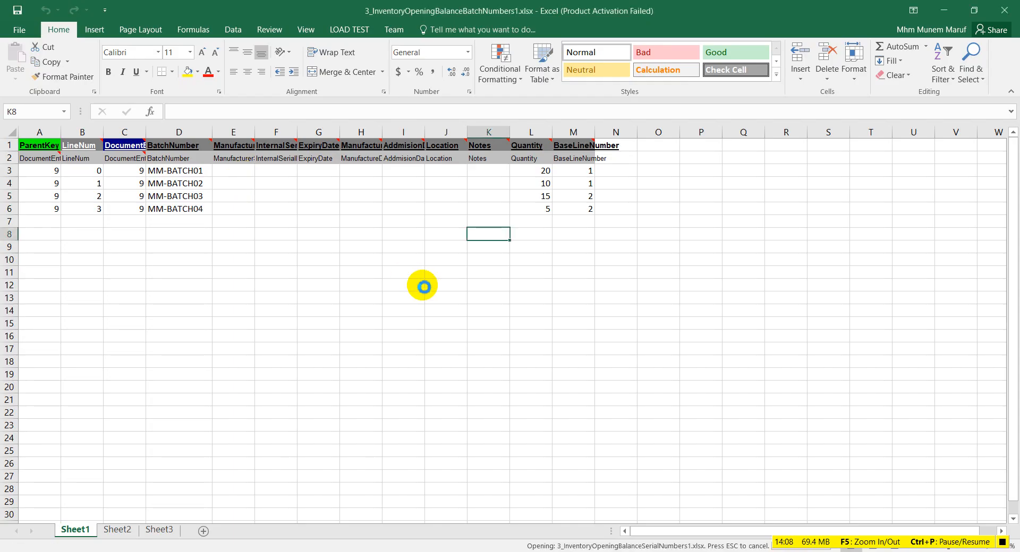
left_click(779, 236)
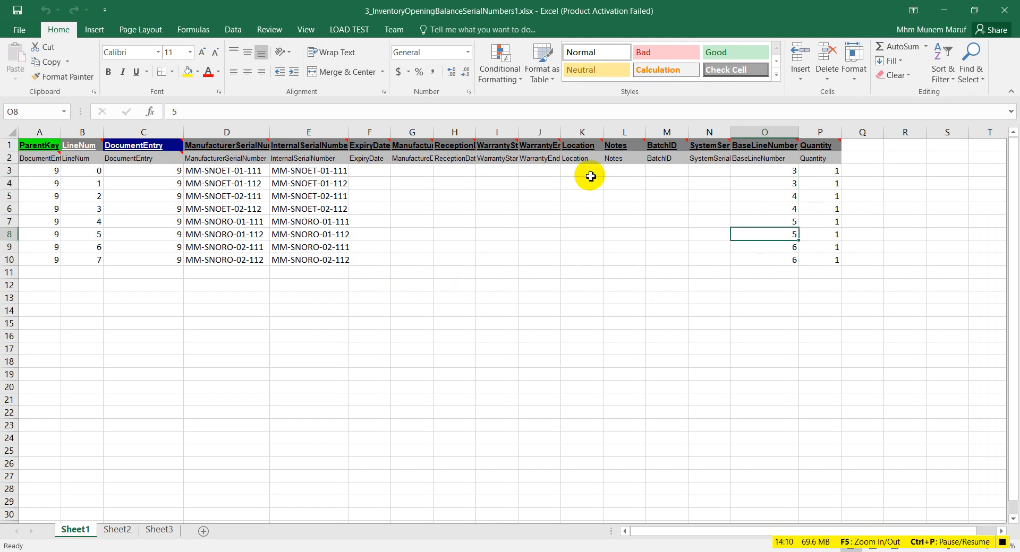
left_click_drag(302, 175, 296, 183)
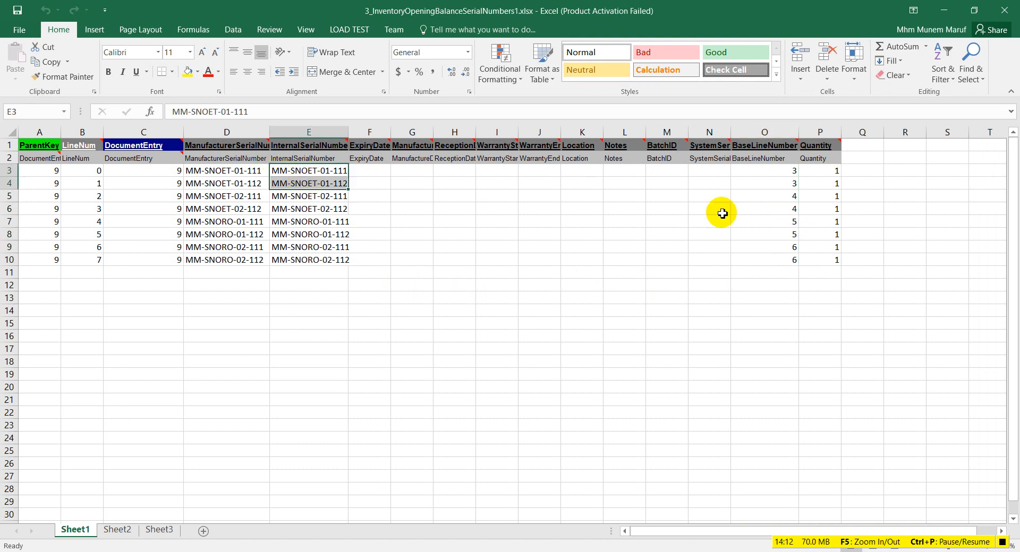
left_click_drag(824, 171, 831, 260)
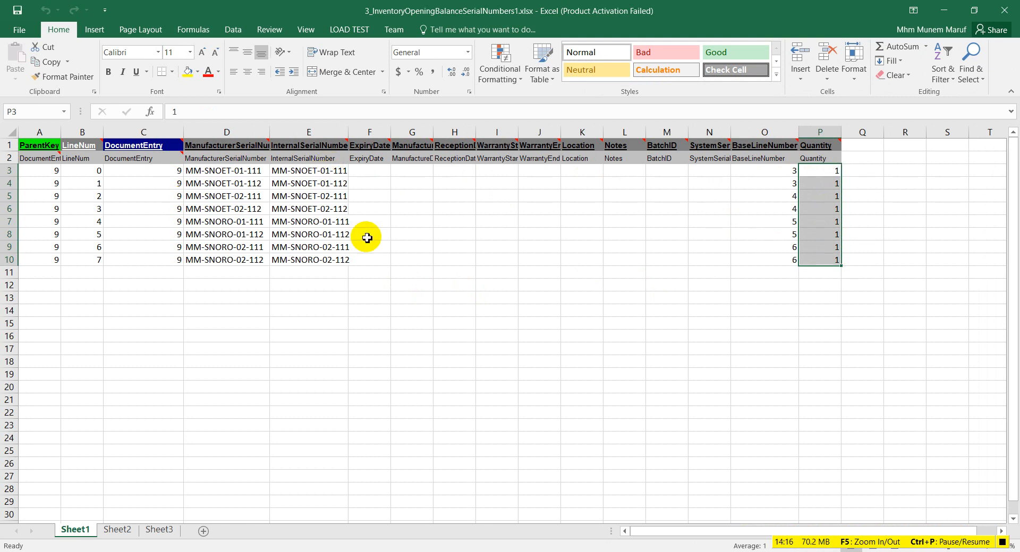
Step: Return to the batch numbers workbook and examine the Quantity, BaseLineNumber and BatchNumber values for comparison with the serial numbers
left_click(452, 551)
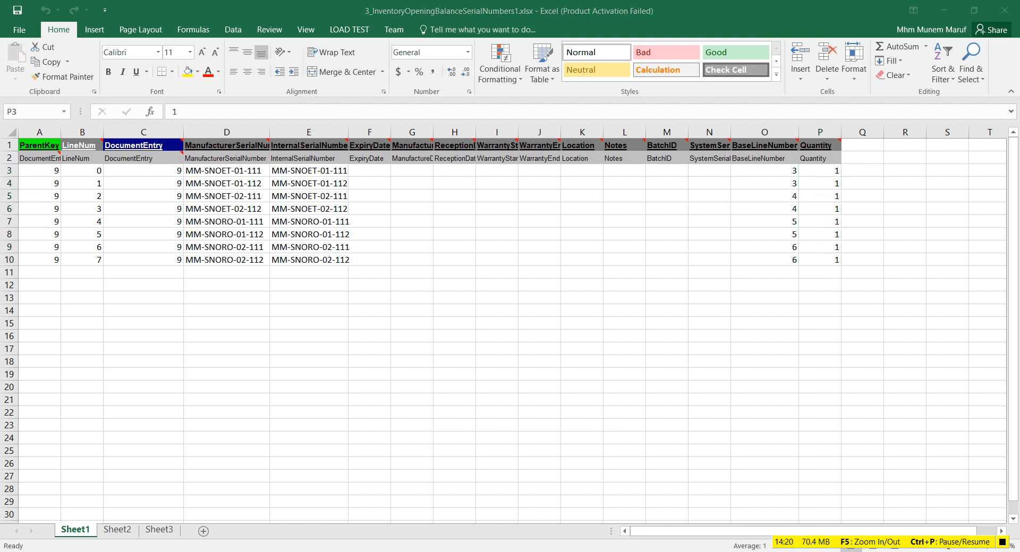
left_click(340, 483)
left_click(573, 188)
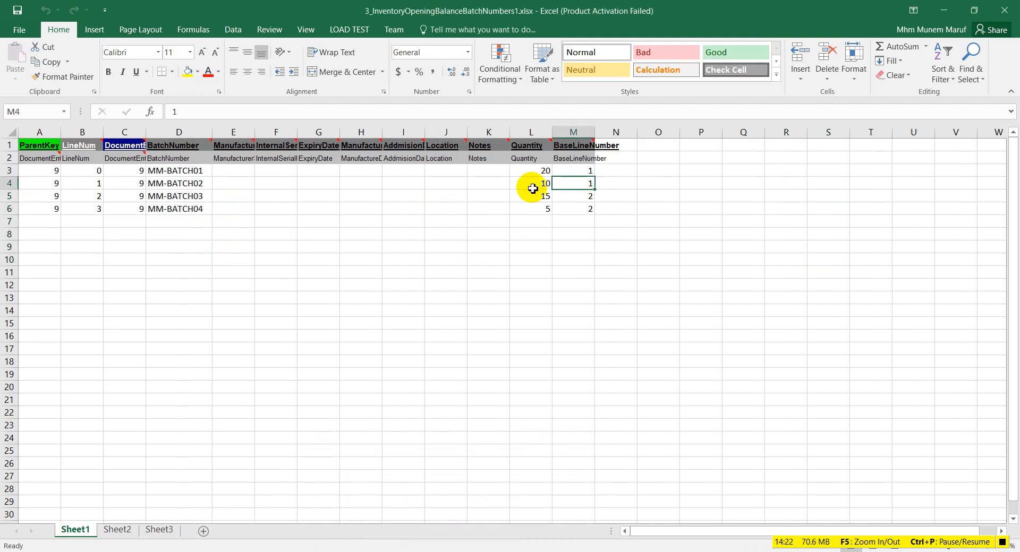
left_click(545, 170)
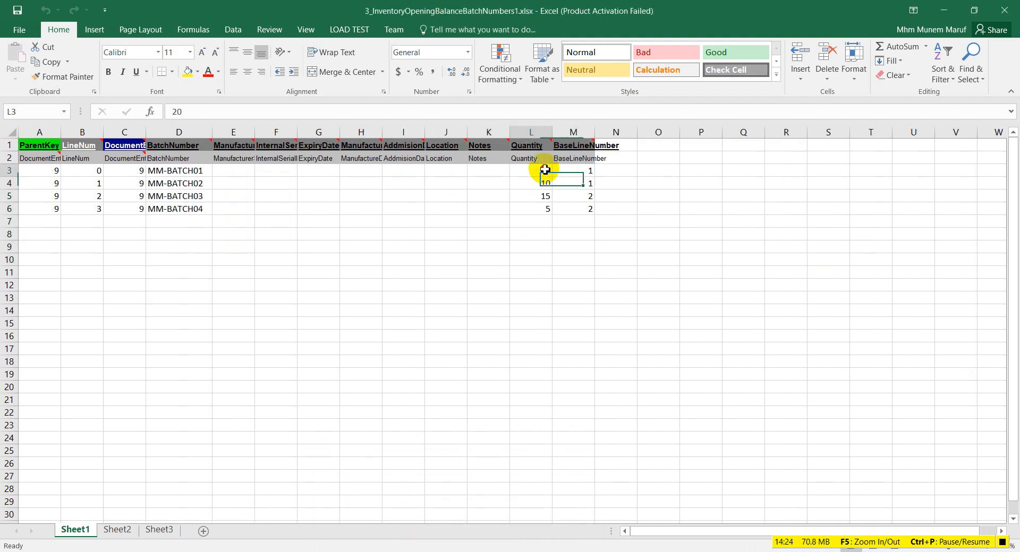
left_click(544, 186)
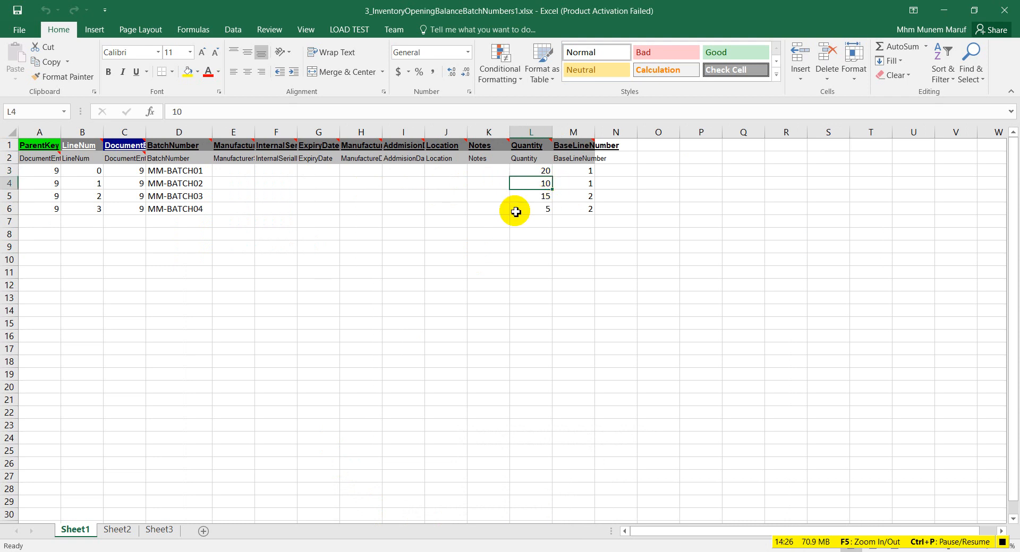
left_click(174, 171)
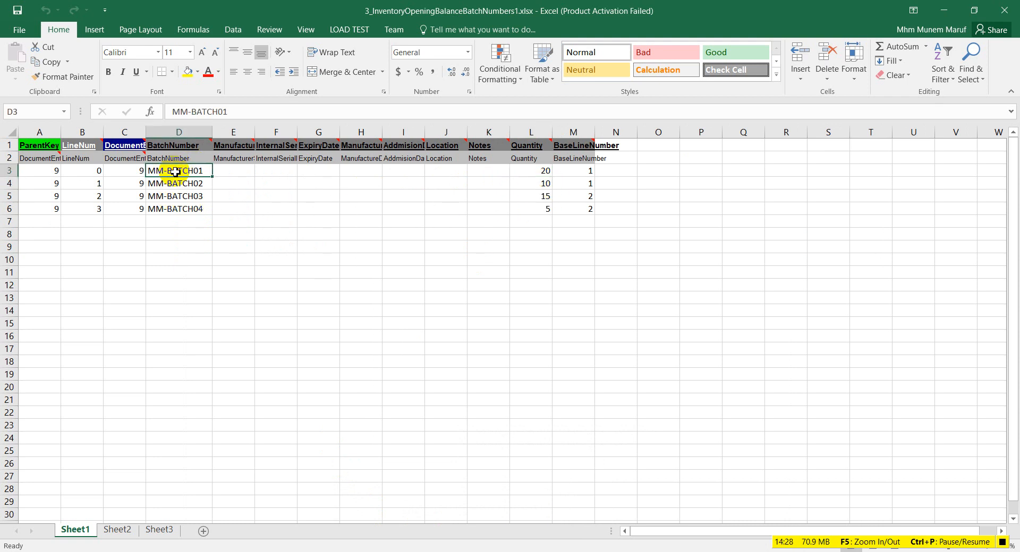
left_click(549, 170)
left_click(192, 170)
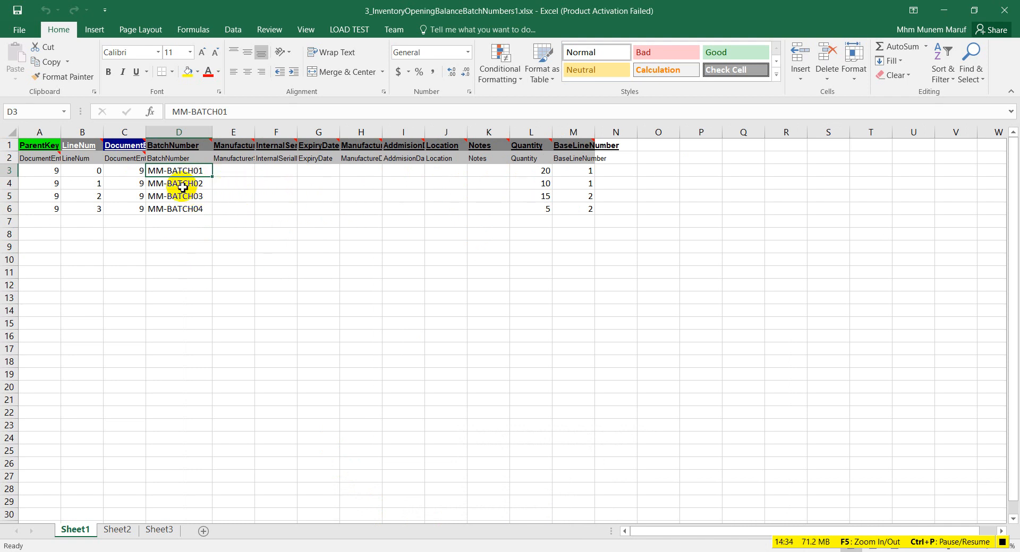
left_click(521, 174)
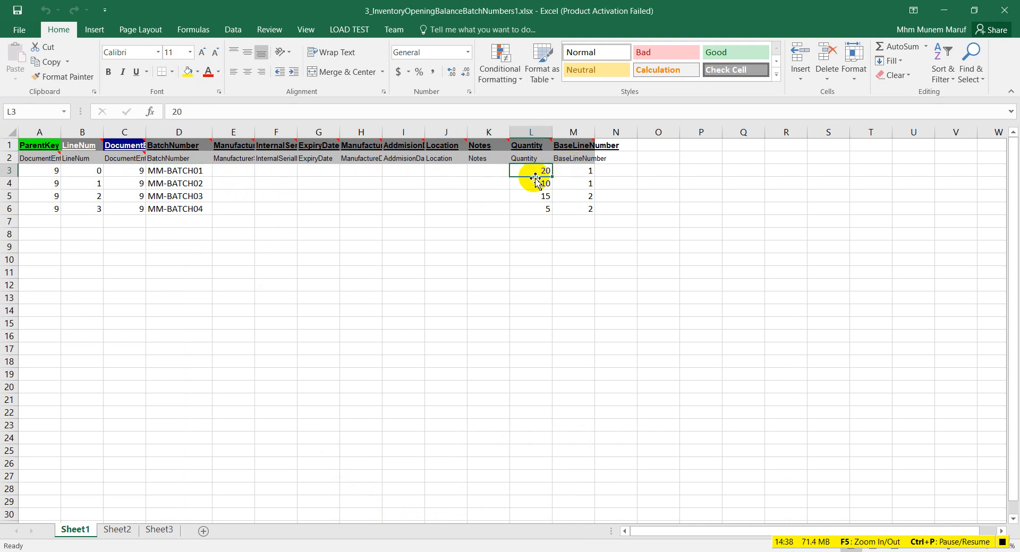
Step: Close the serial numbers workbook and return to the batch numbers workbook
mouse_move(452, 551)
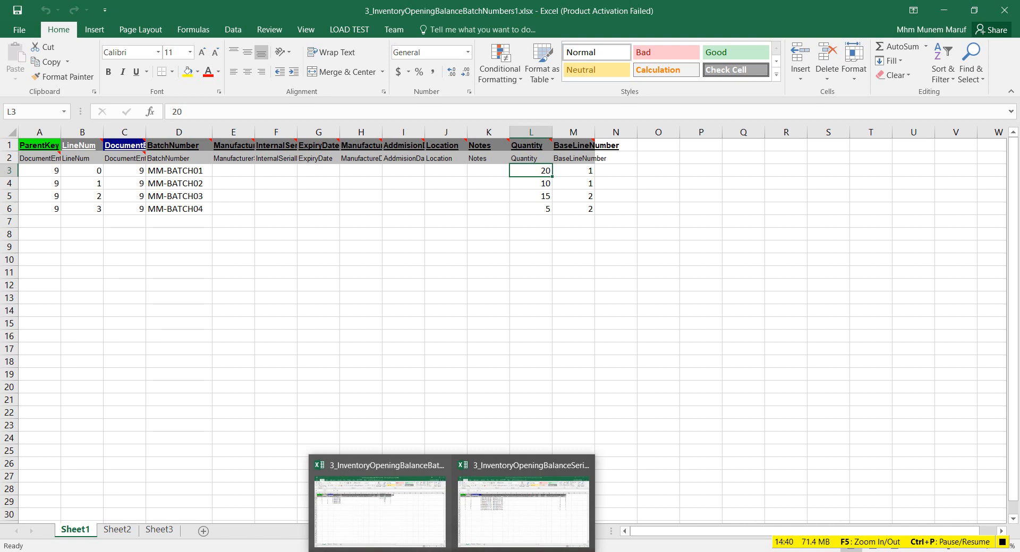
left_click(419, 526)
left_click(425, 551)
left_click(521, 526)
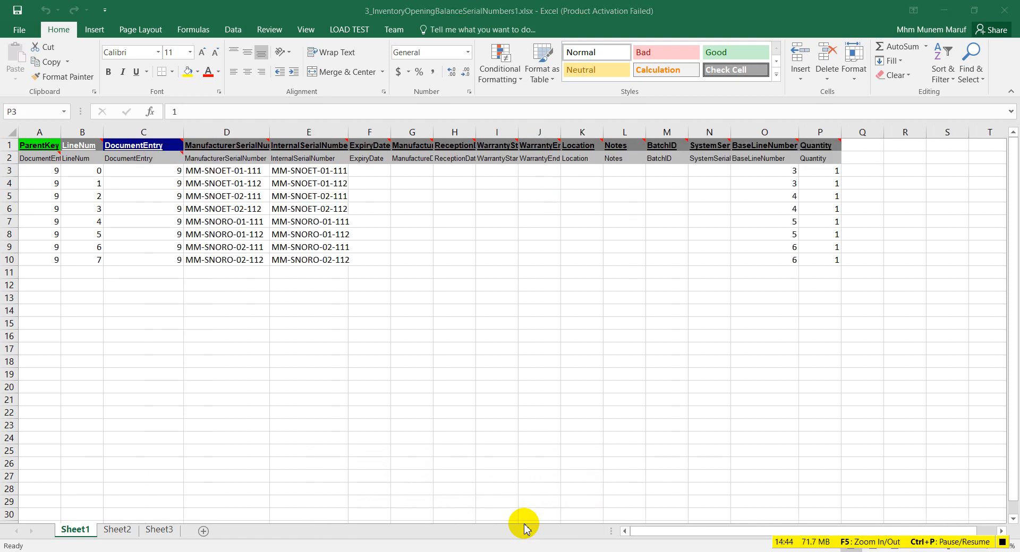
left_click(1019, 1)
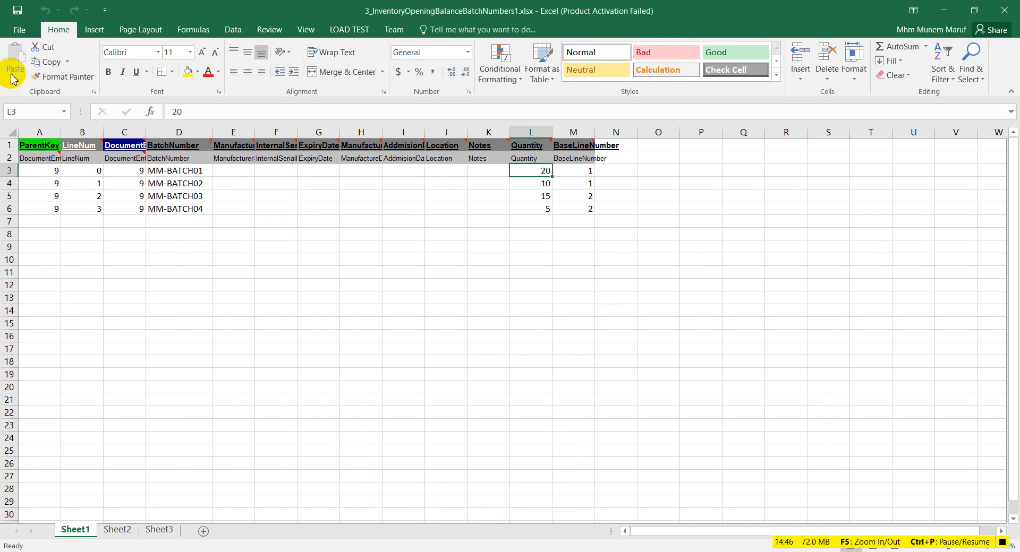
left_click(20, 30)
left_click(28, 147)
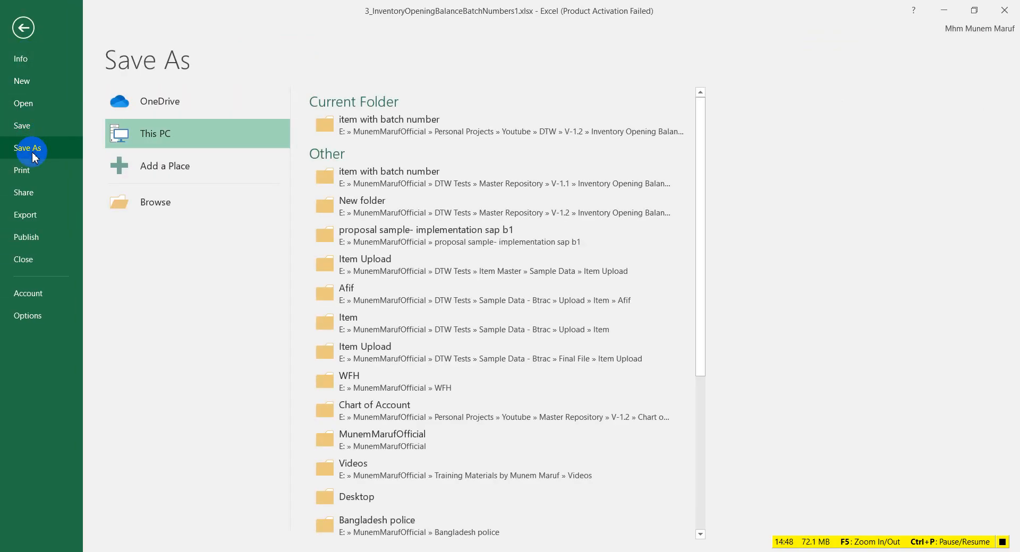
left_click(429, 129)
key("Return")
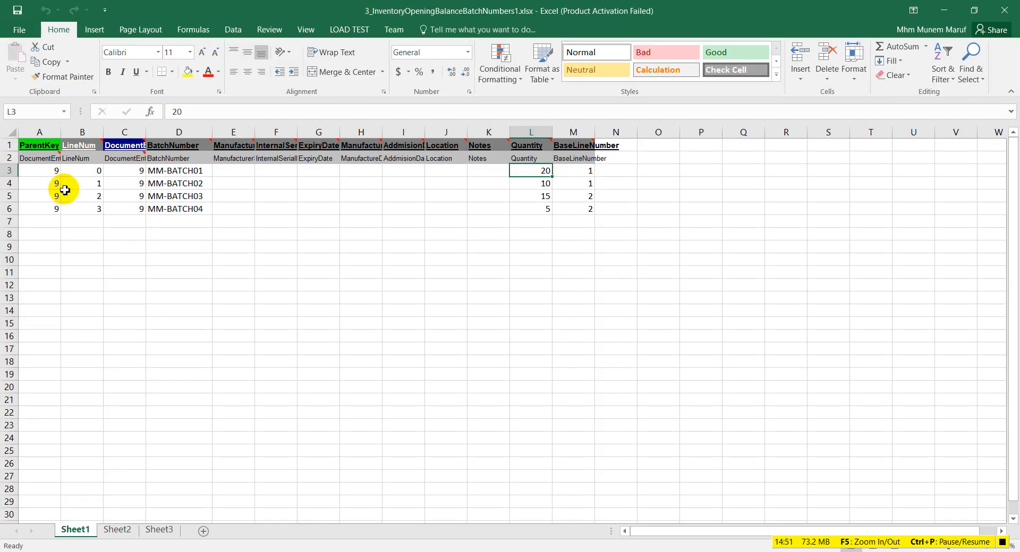
Step: Set both ParentKey and DocumentEntry to 10 for the four batch rows, MM-BATCH01 to MM-BATCH04
left_click(52, 174)
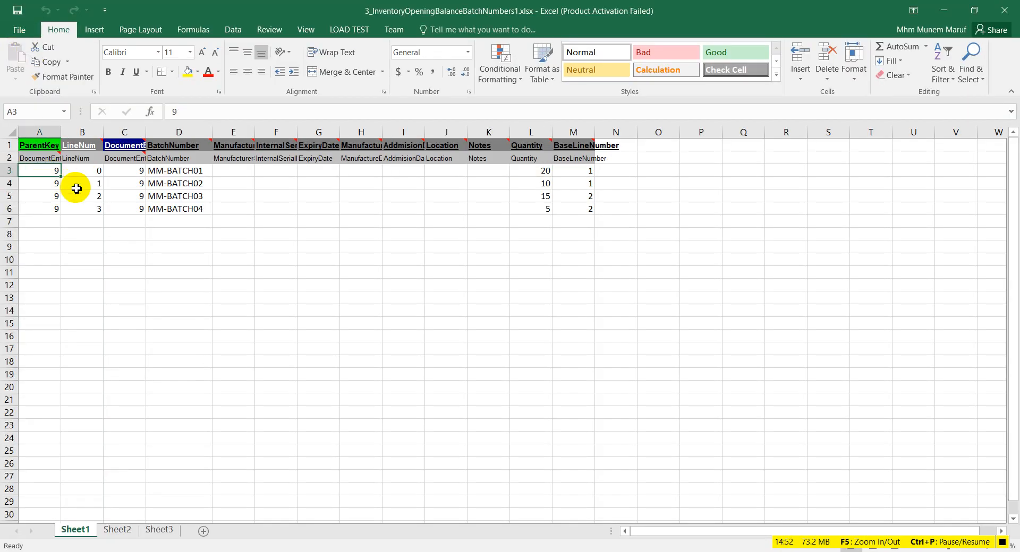
type("10")
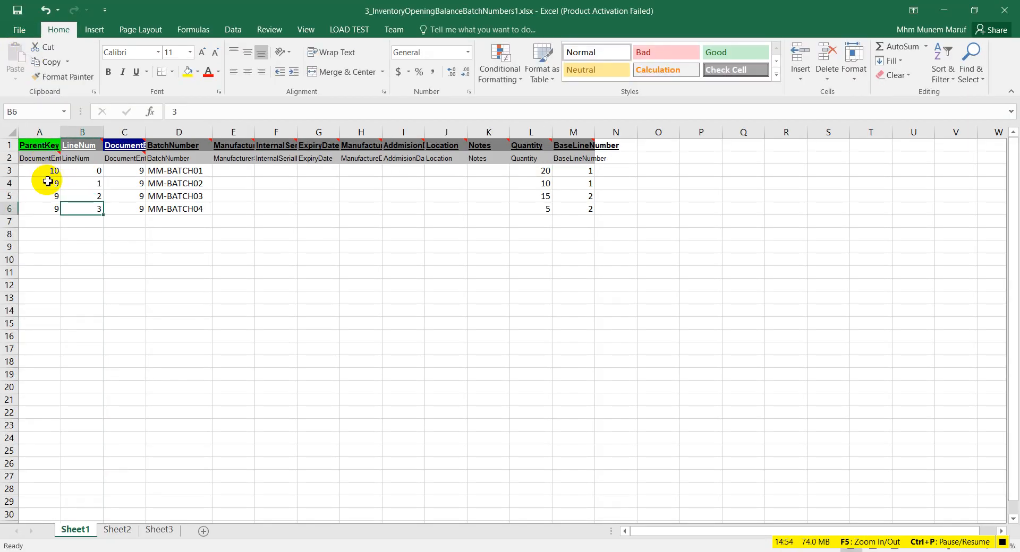
key("ctrl+c")
left_click(41, 184)
left_click_drag(42, 184, 40, 210)
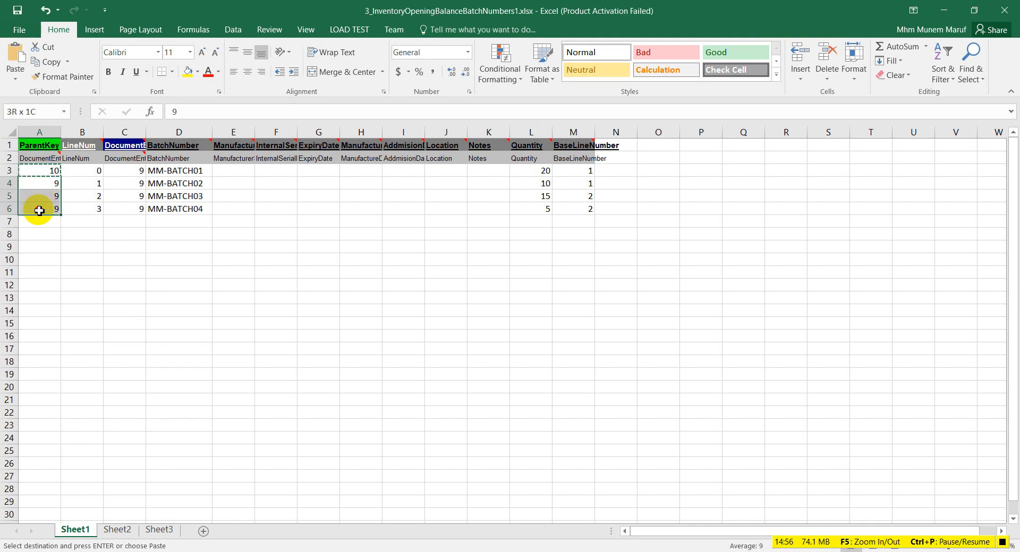
key("ctrl+v")
left_click_drag(141, 169, 134, 208)
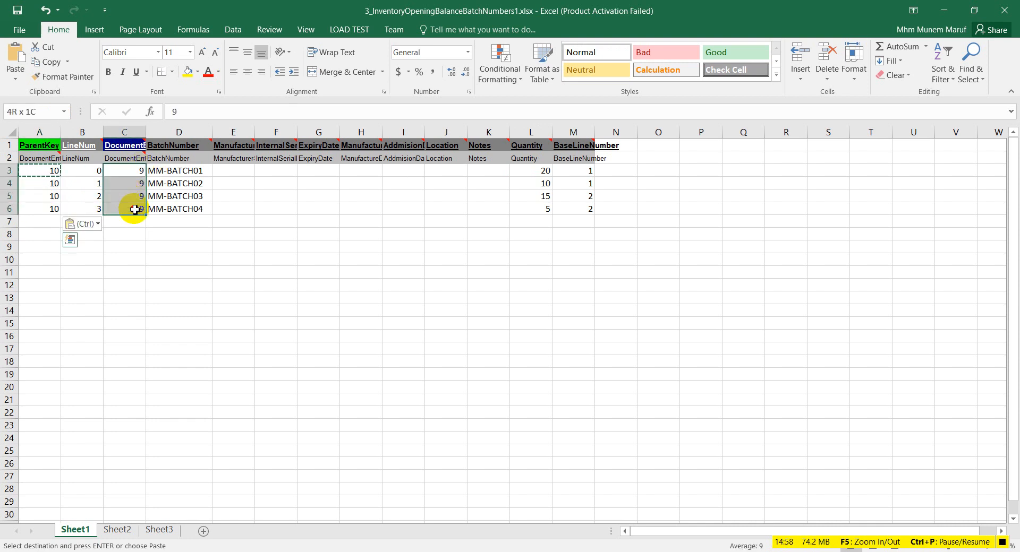
key("Return")
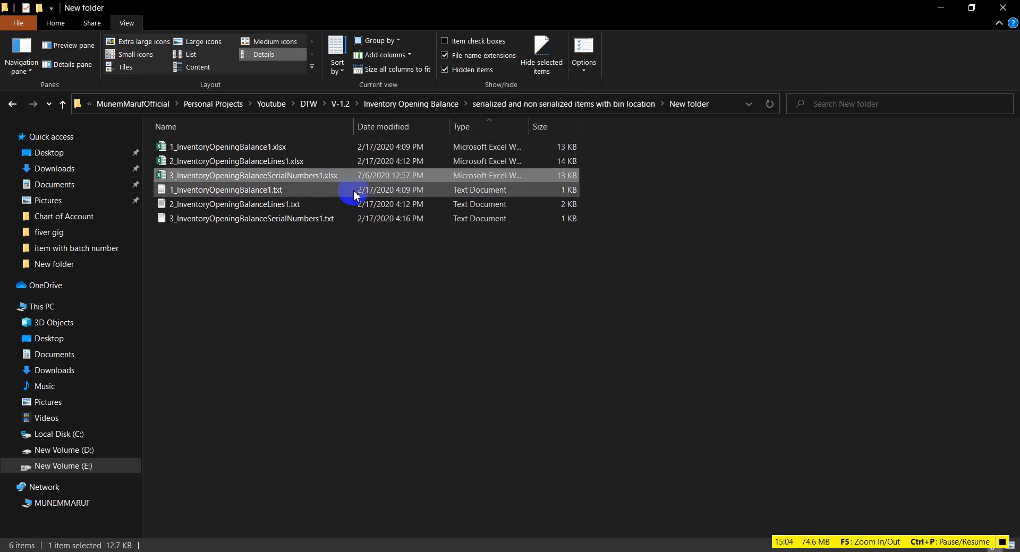
Step: Open 2_InventoryOpeningBalanceLines1.csv from the item with batch number folder and check the LineNumber values of its item lines
left_click(448, 106)
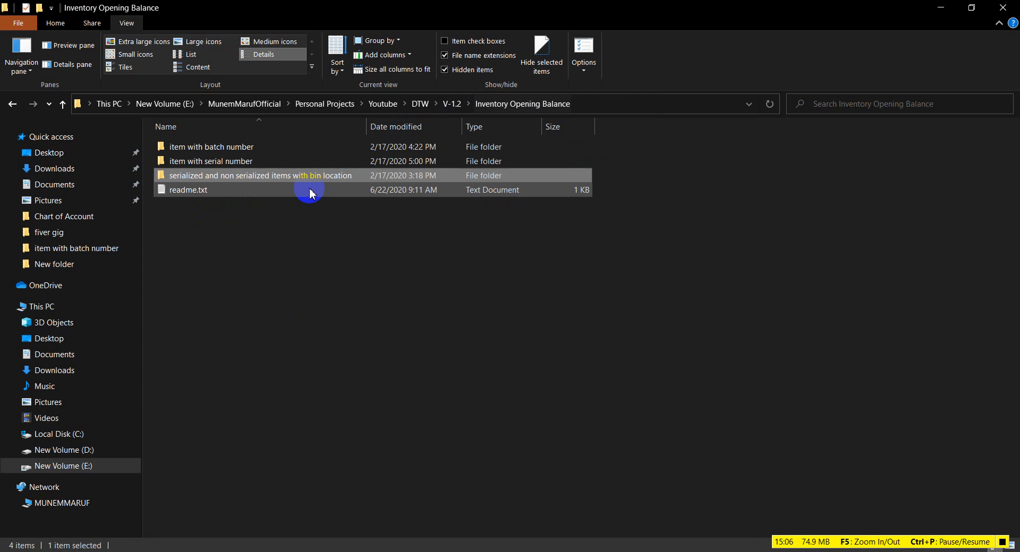
double_click(288, 146)
double_click(233, 161)
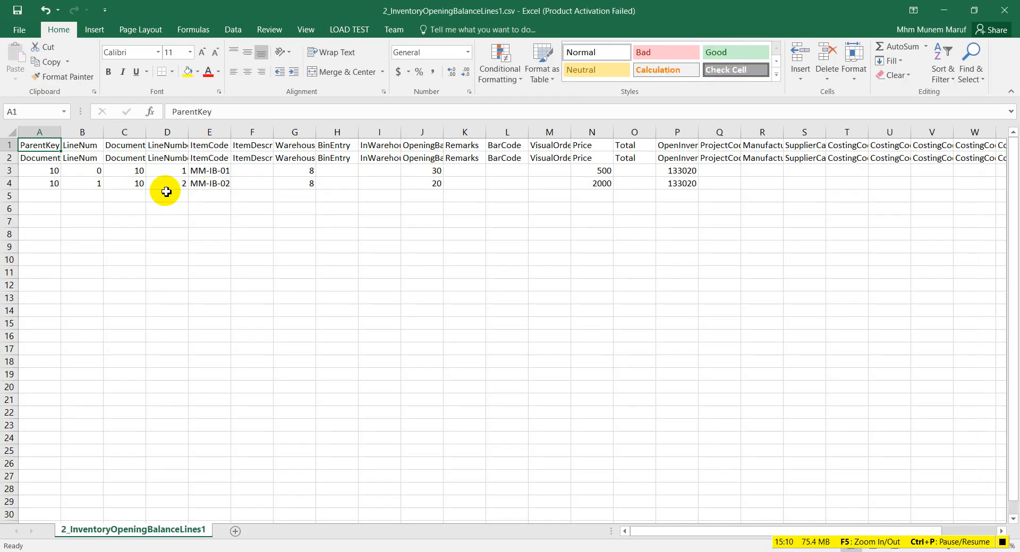
left_click(173, 174)
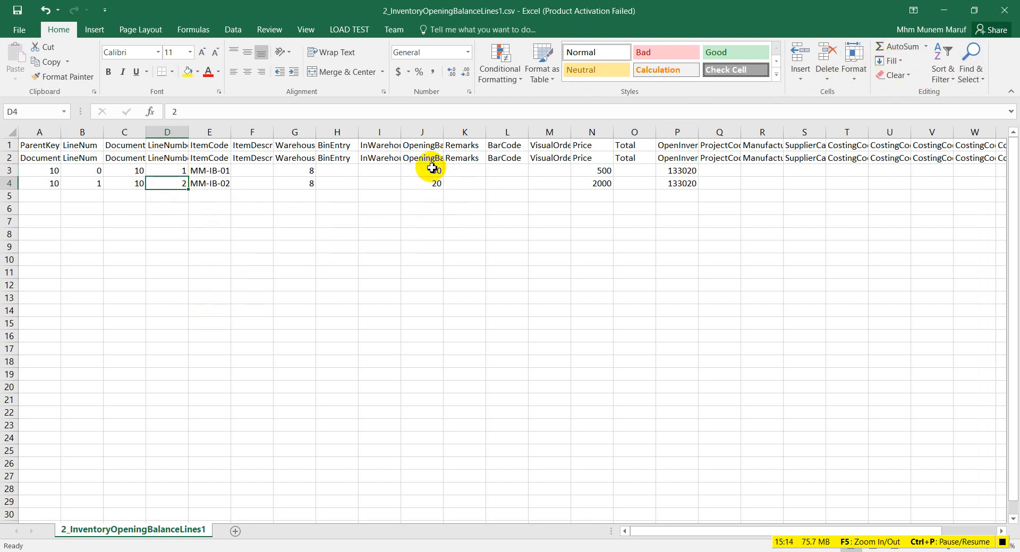
Step: Check the opening balances and item codes of the two item lines, then close the lines file without saving changes
left_click_drag(443, 132, 455, 132)
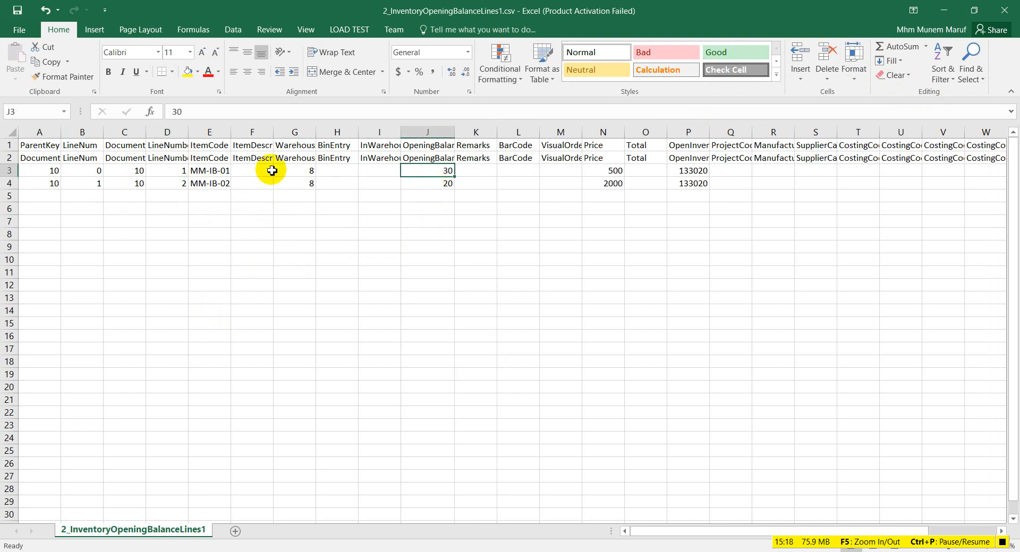
left_click(210, 172)
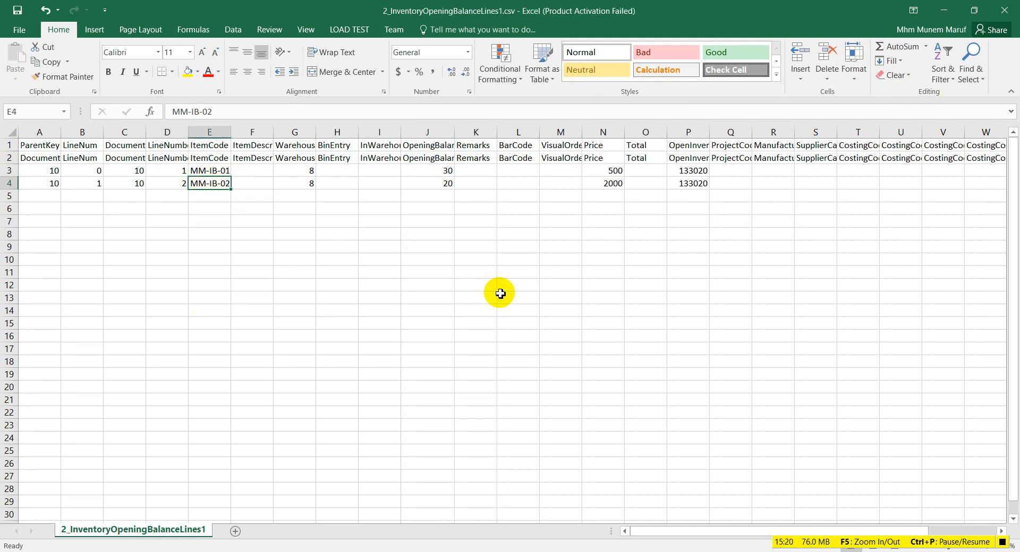
left_click(17, 9)
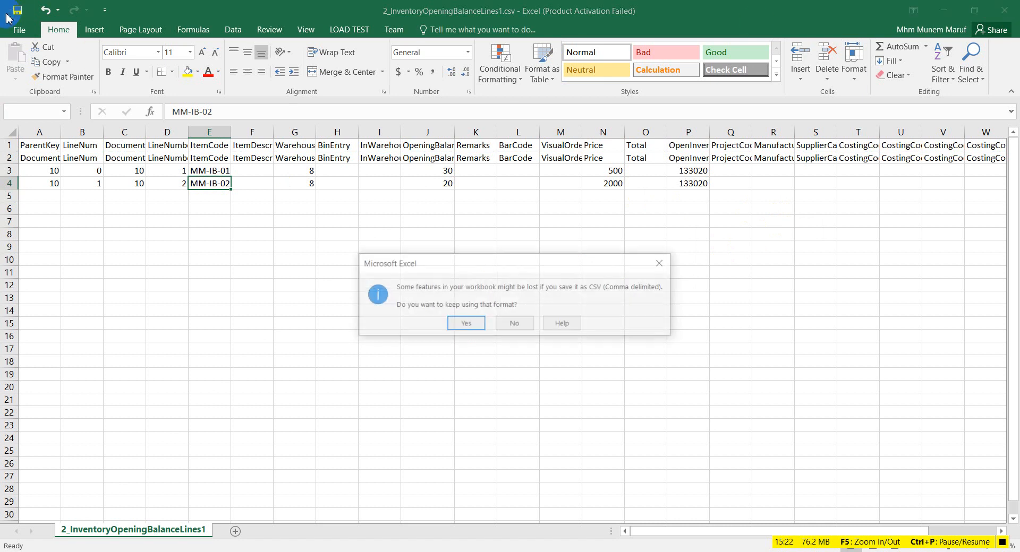
left_click(667, 261)
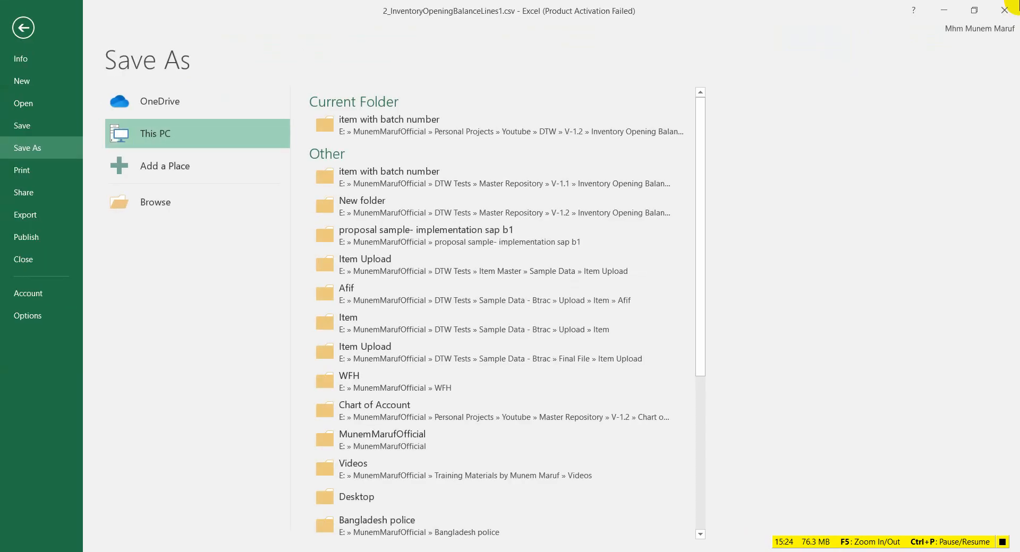
left_click(1007, 8)
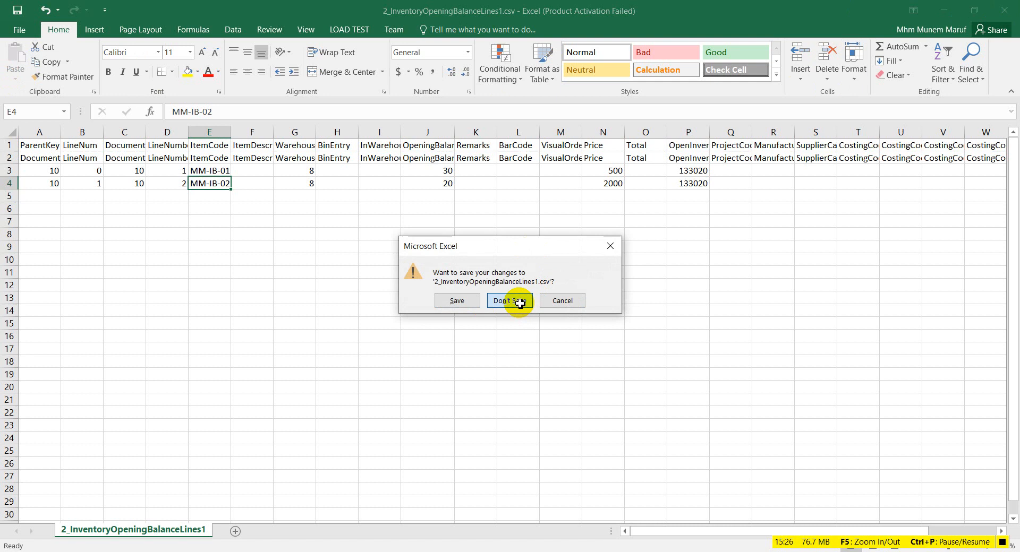
left_click(520, 303)
left_click(305, 209)
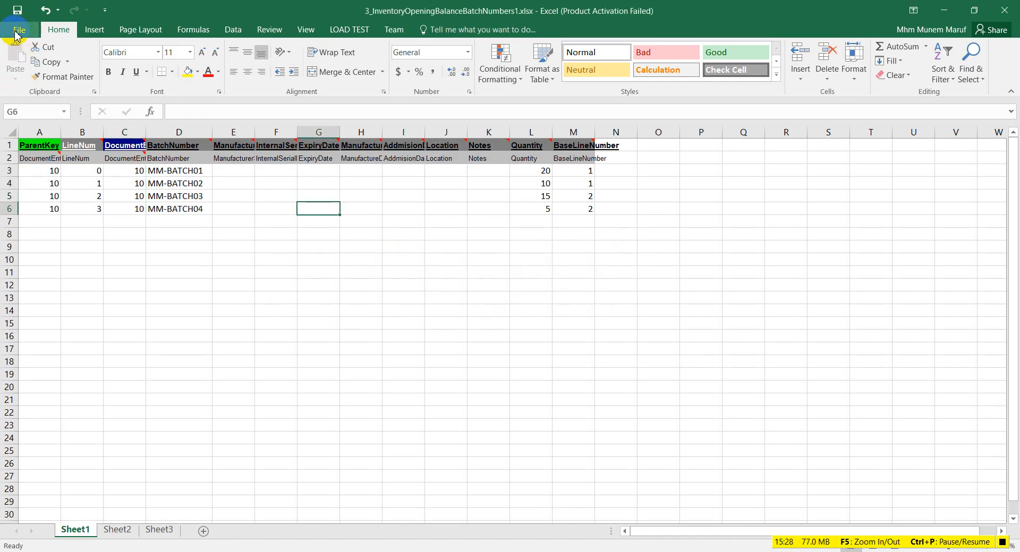
Step: Save the batch numbers workbook as CSV (Comma delimited) in the item with batch number folder, replacing the existing 3_InventoryOpeningBalanceBatchNumbers1.csv
left_click(16, 31)
left_click(16, 149)
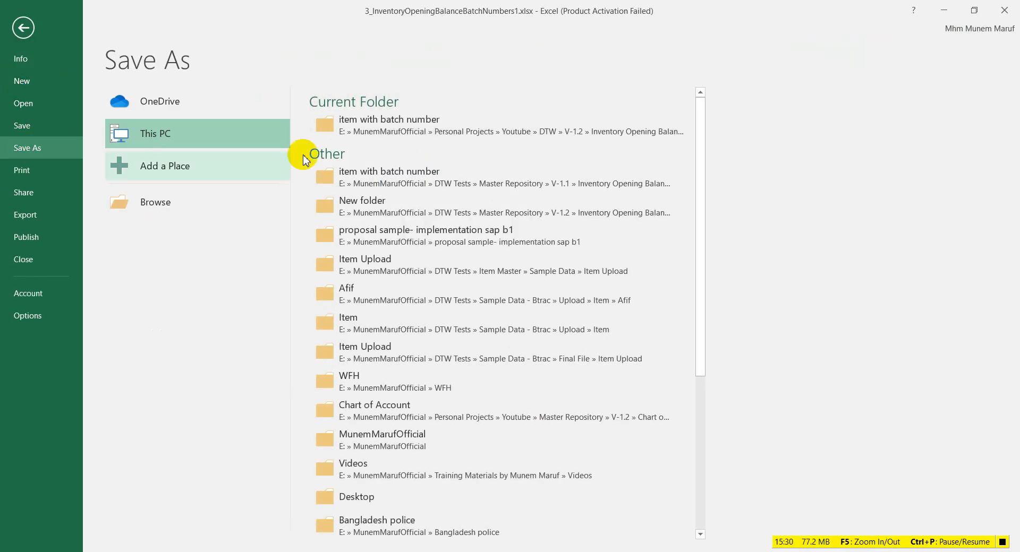
left_click(425, 123)
left_click(365, 319)
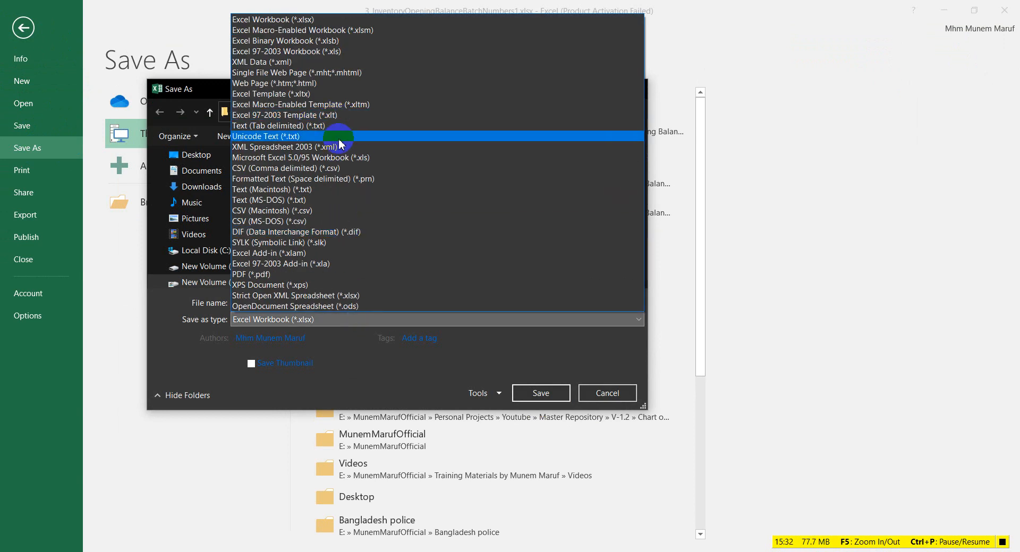
left_click(340, 168)
left_click(540, 375)
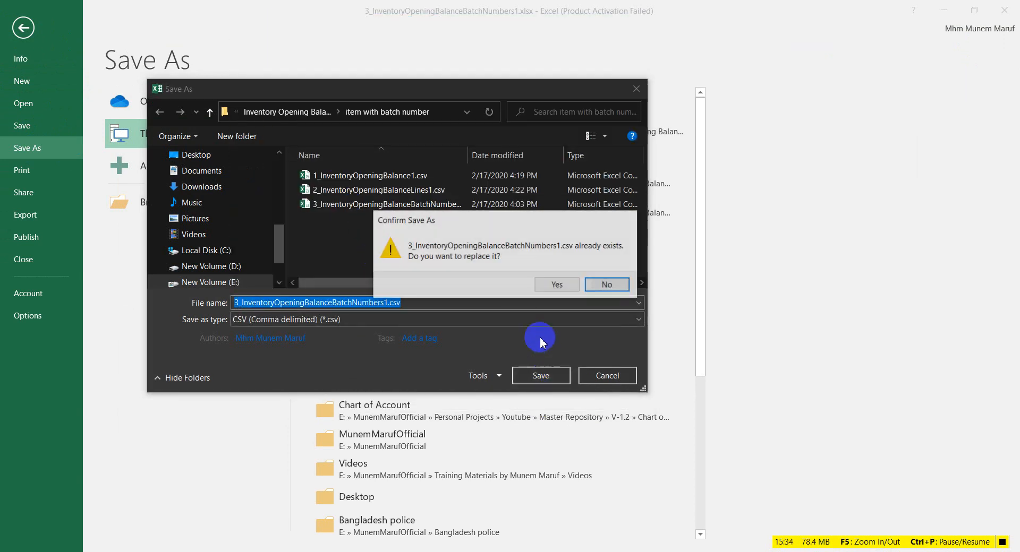
left_click(556, 284)
left_click(481, 330)
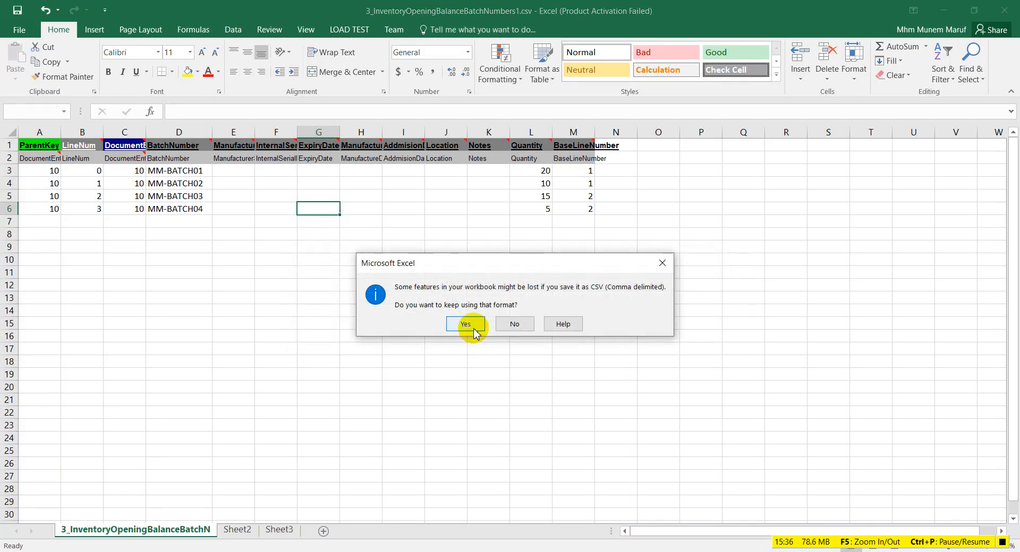
left_click(473, 329)
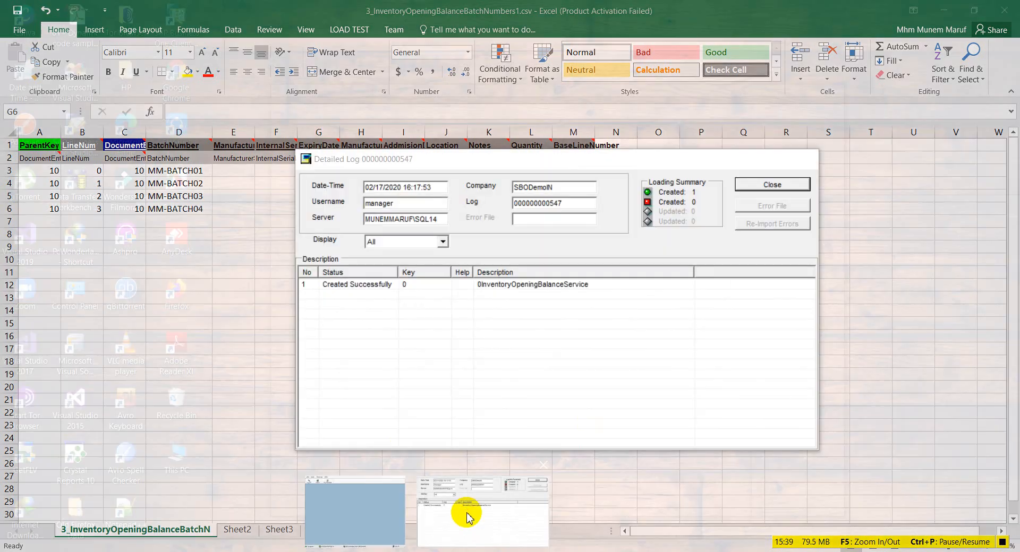
Step: Switch to SAP Business One Data Transfer Workbench, close the previous import's detailed log and start an import with Add New Data
left_click(466, 511)
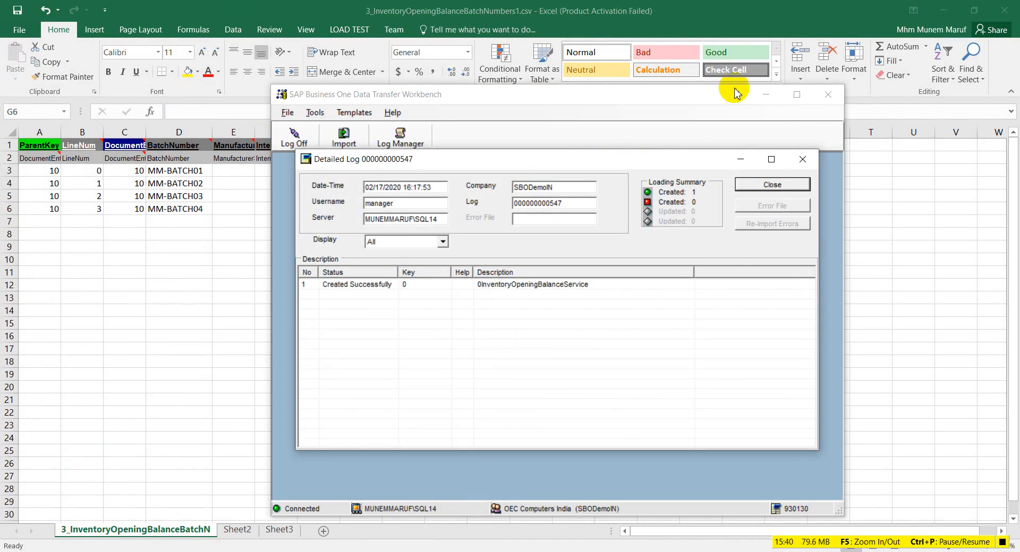
left_click(799, 159)
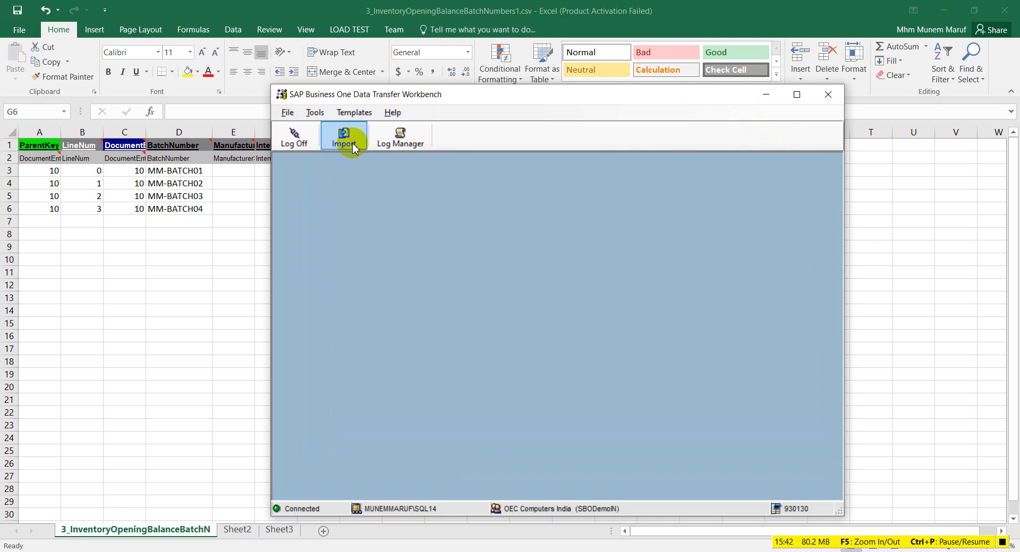
left_click(352, 148)
left_click(462, 327)
left_click(614, 469)
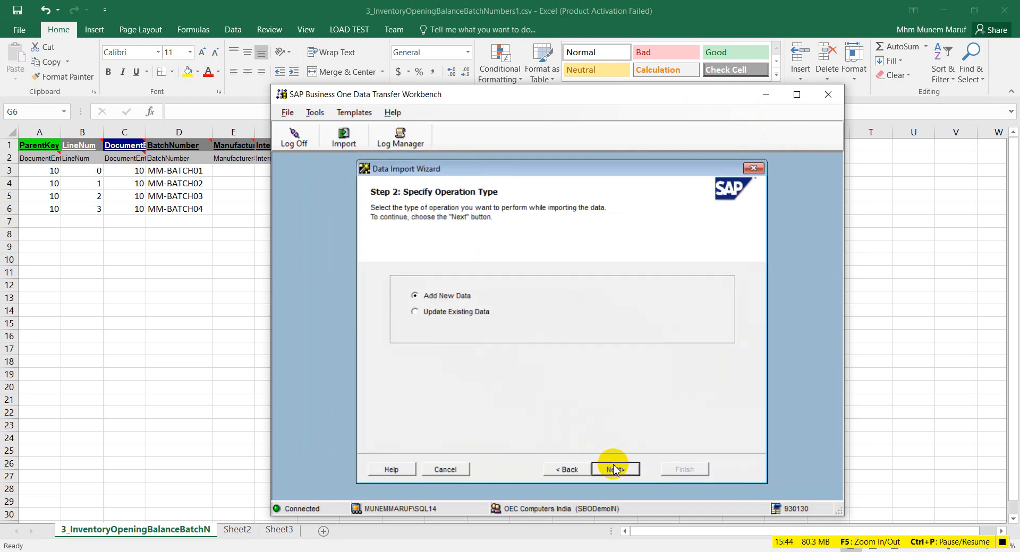
left_click(614, 469)
Step: Choose Inventory Opening Balance under Inventory Transactions as the business object to import
left_click(456, 360)
left_click(469, 338)
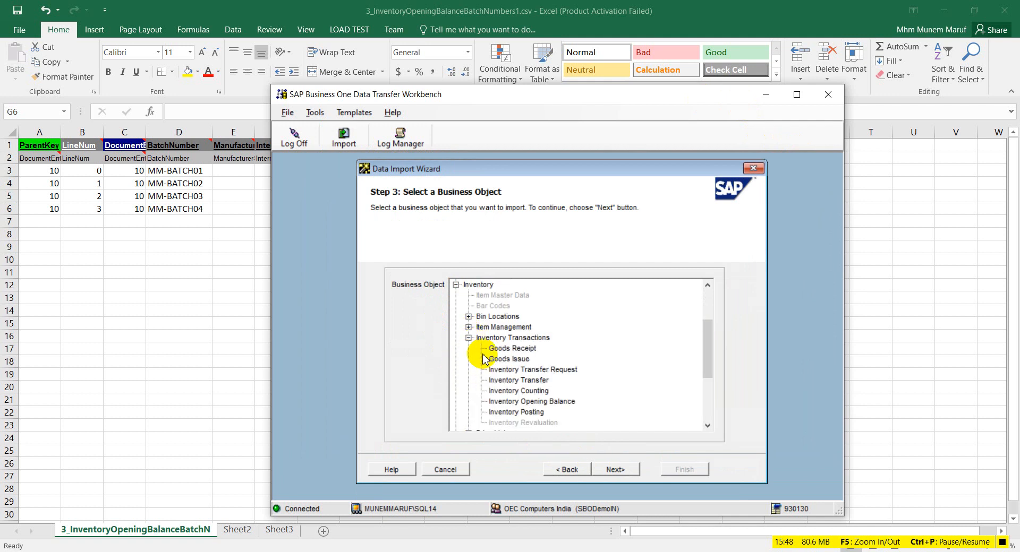
left_click(502, 404)
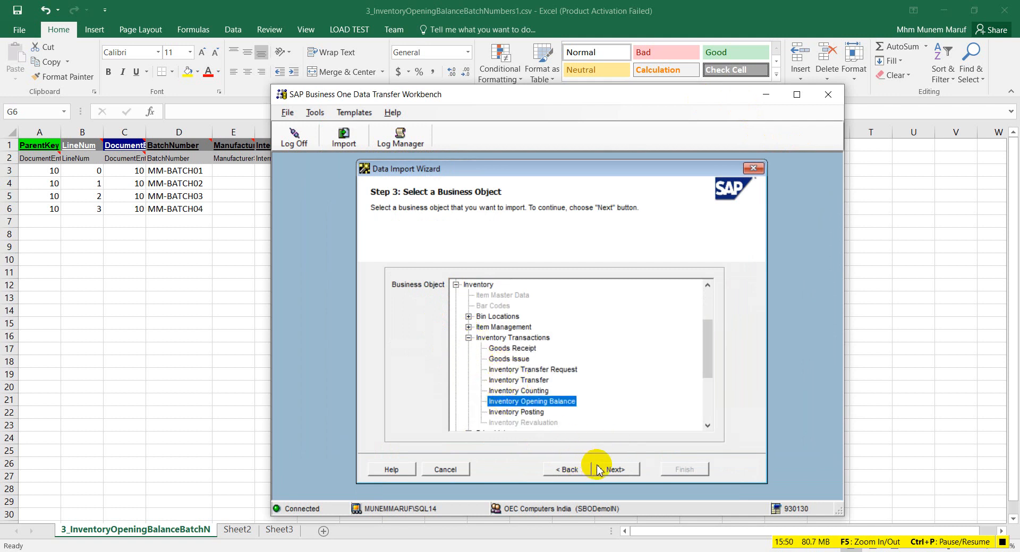
left_click(607, 468)
Step: Set the data source file type to csv (Comma delimited)
left_click(528, 271)
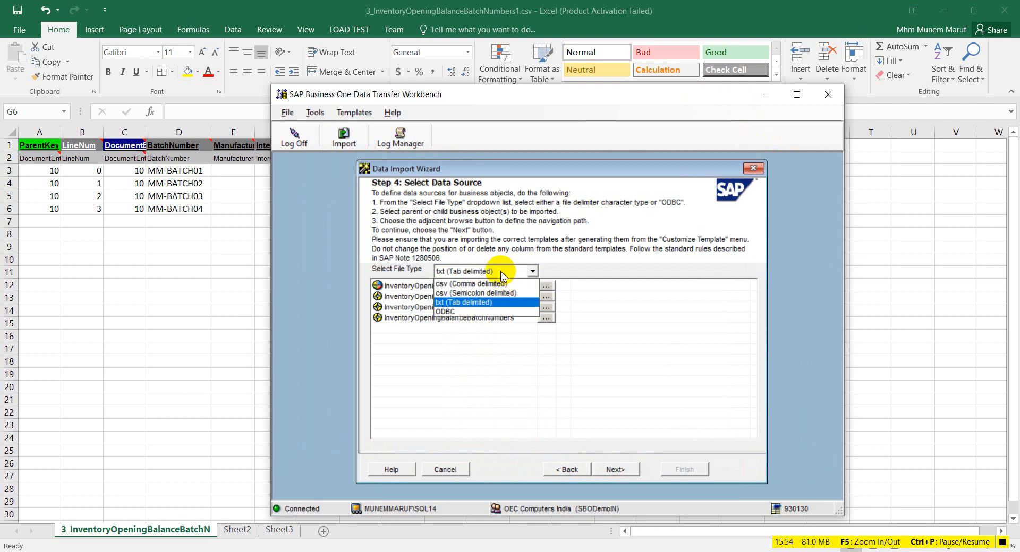
left_click(511, 284)
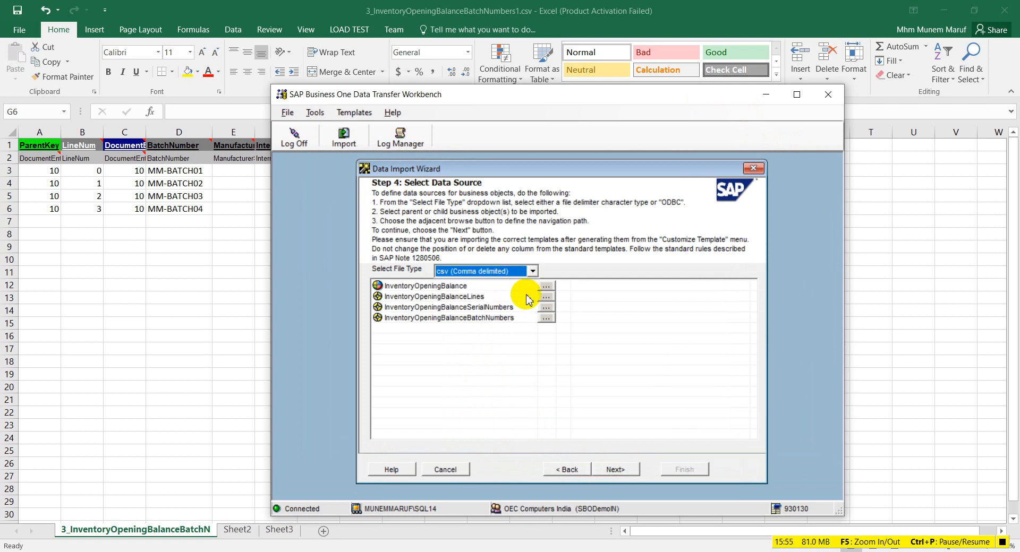
left_click(460, 271)
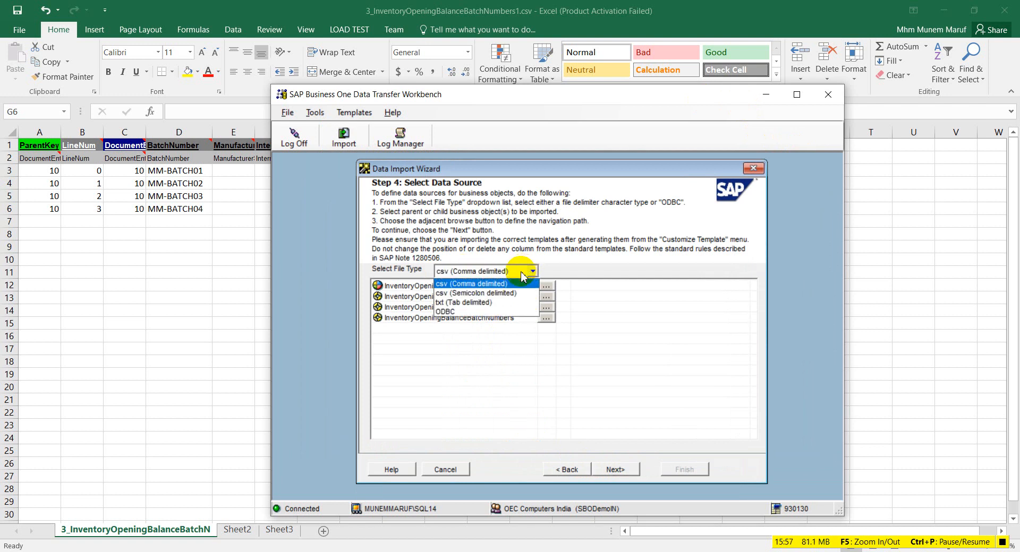
left_click(472, 288)
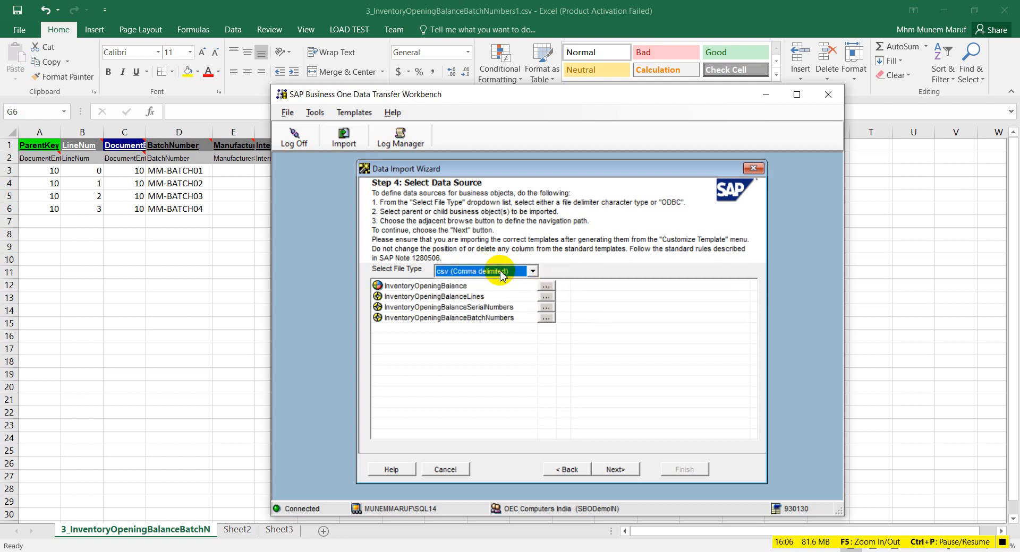
Step: Assign 1_InventoryOpeningBalance1.csv from the item with batch number folder as the InventoryOpeningBalance source
left_click(546, 287)
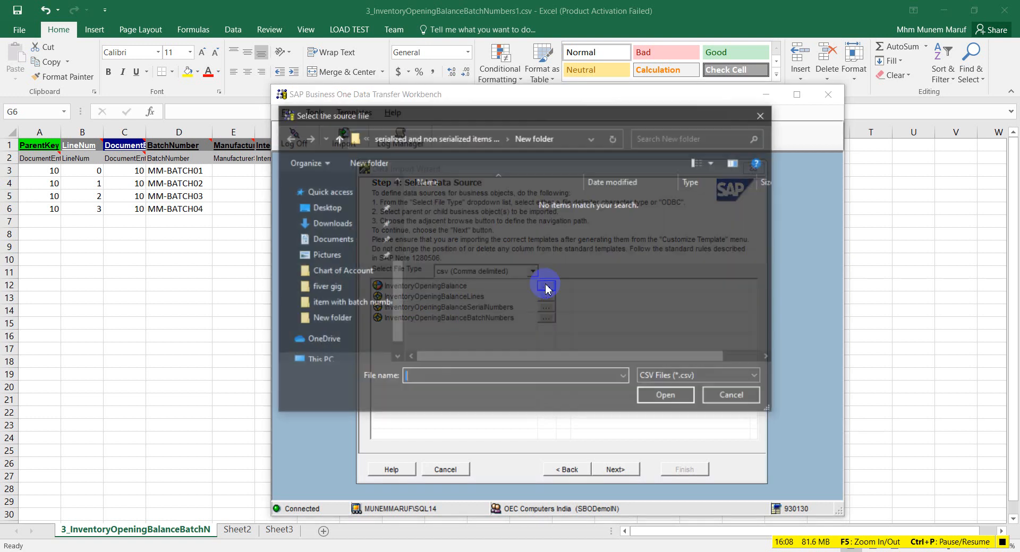
left_click(339, 138)
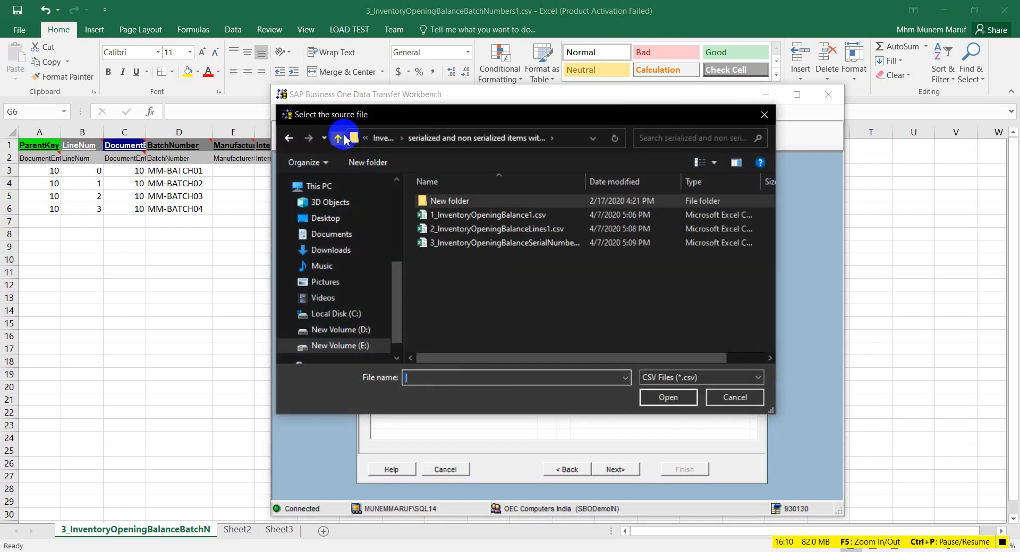
left_click(337, 138)
double_click(455, 200)
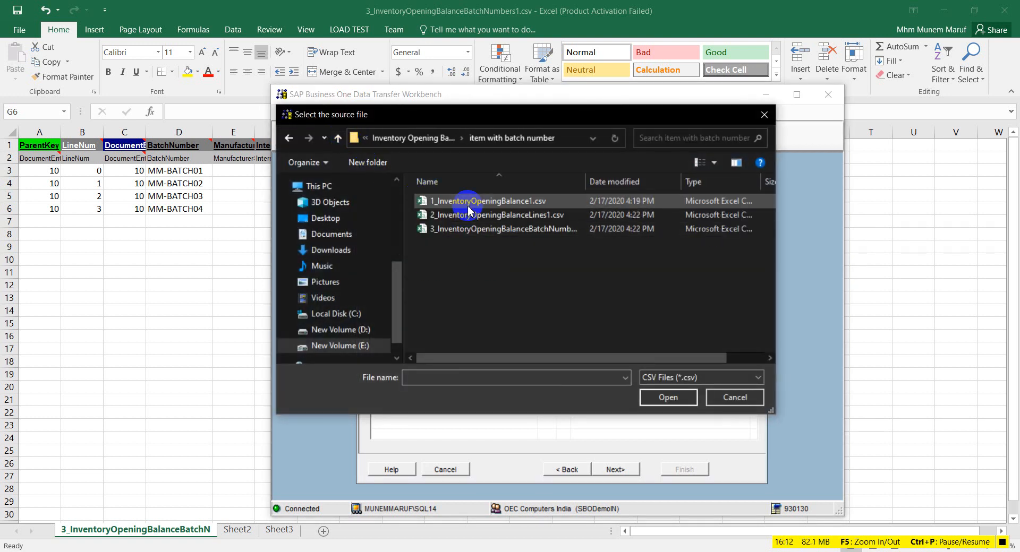
double_click(468, 206)
Step: Assign 2_InventoryOpeningBalanceLines1.csv to InventoryOpeningBalanceLines and 3_InventoryOpeningBalanceBatchNumbers1.csv to InventoryOpeningBalanceBatchNumbers
left_click(547, 302)
double_click(490, 217)
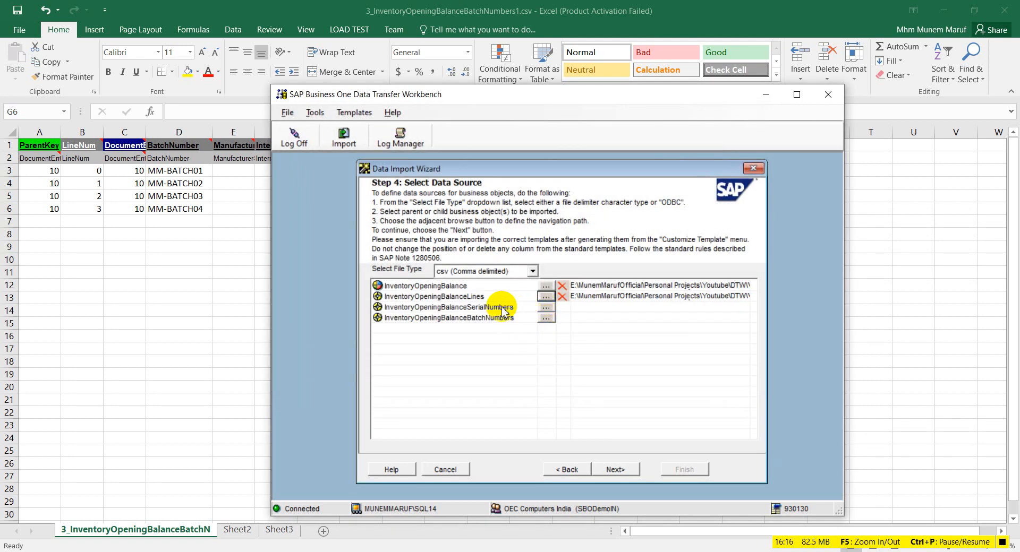
left_click(546, 318)
double_click(478, 227)
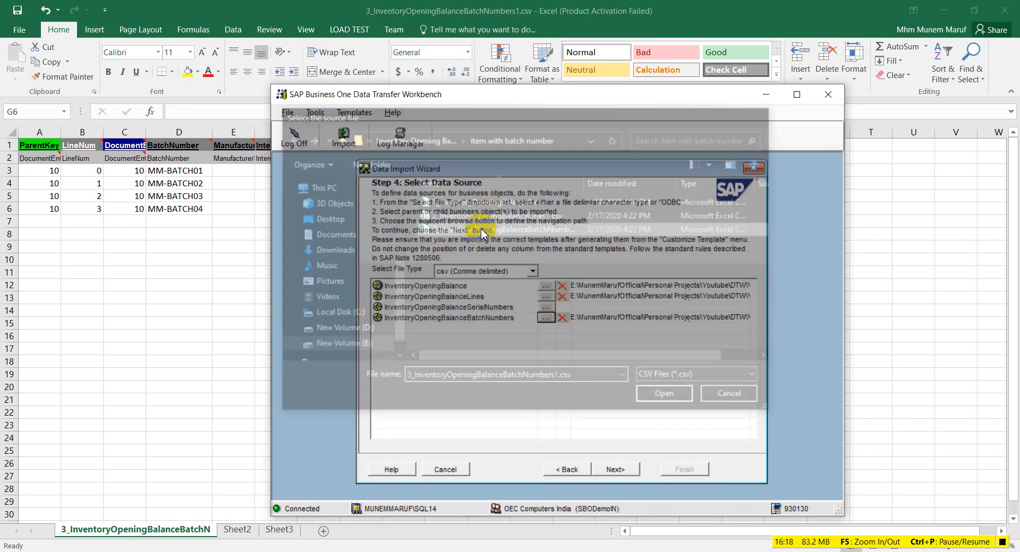
Step: Keep the field mapping, set error handling to ignore up to 2000 errors and process valid records, and run the import simulation
left_click(616, 471)
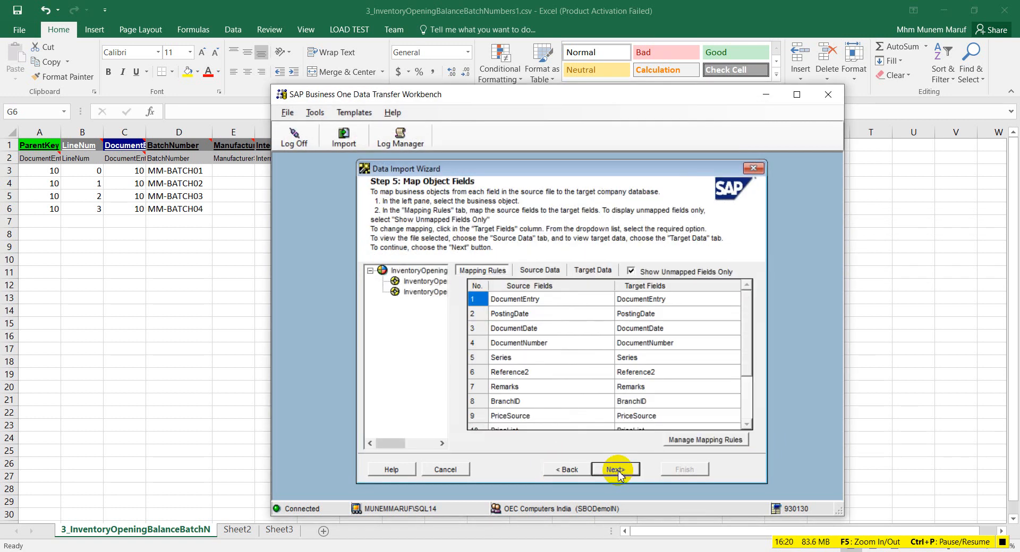
left_click(615, 470)
left_click(404, 340)
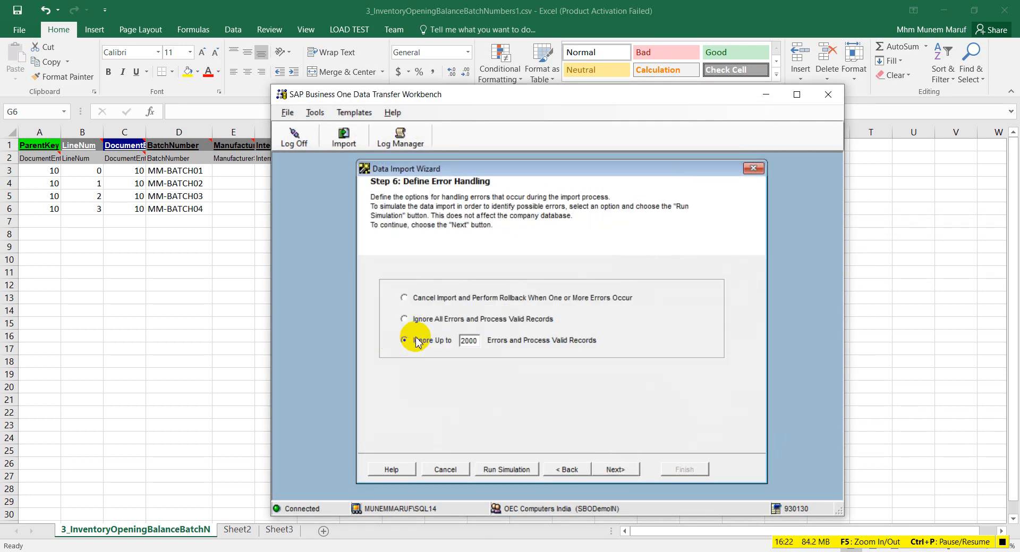
left_click(519, 474)
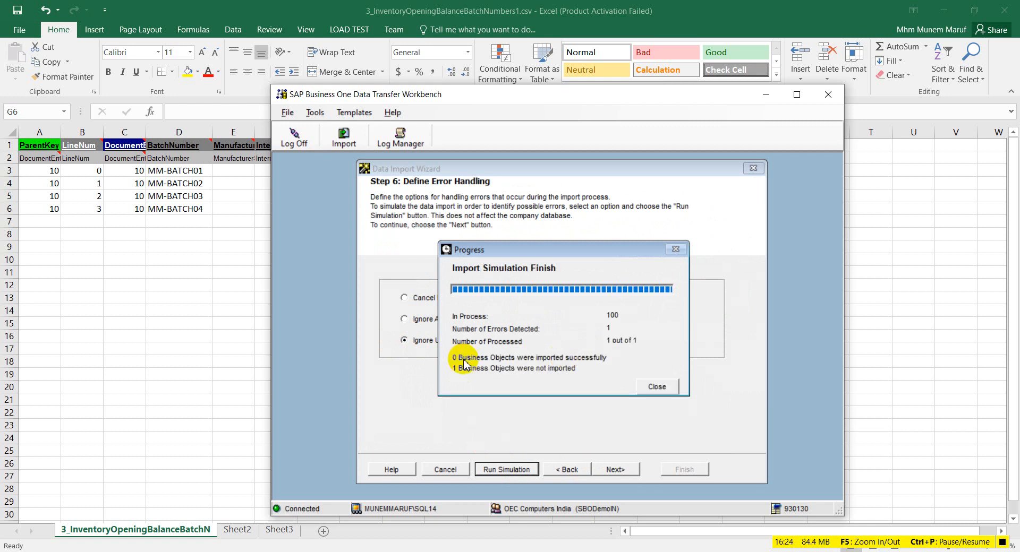
Step: Read the full error description in the simulation's detailed log, then close the log
left_click(651, 390)
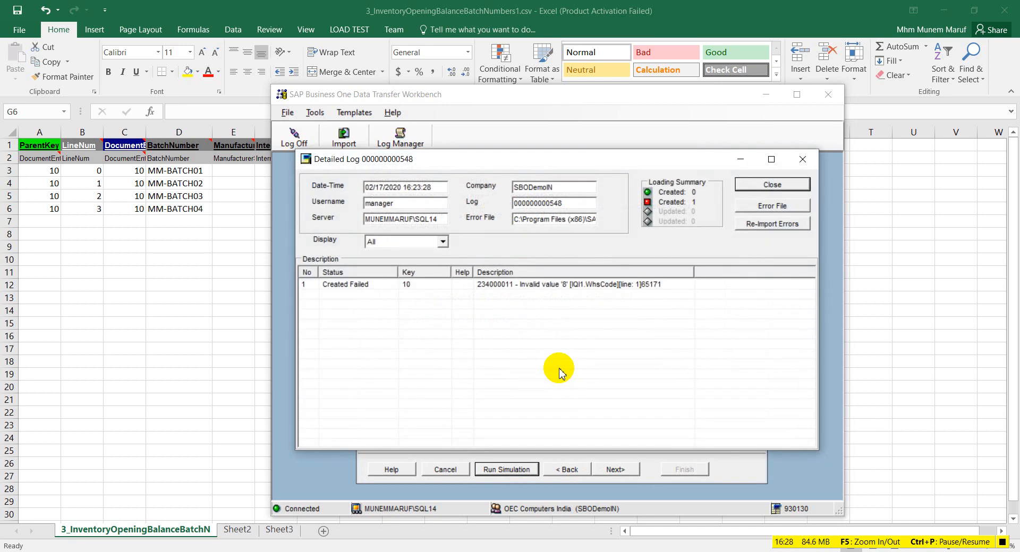
left_click_drag(694, 272, 776, 272)
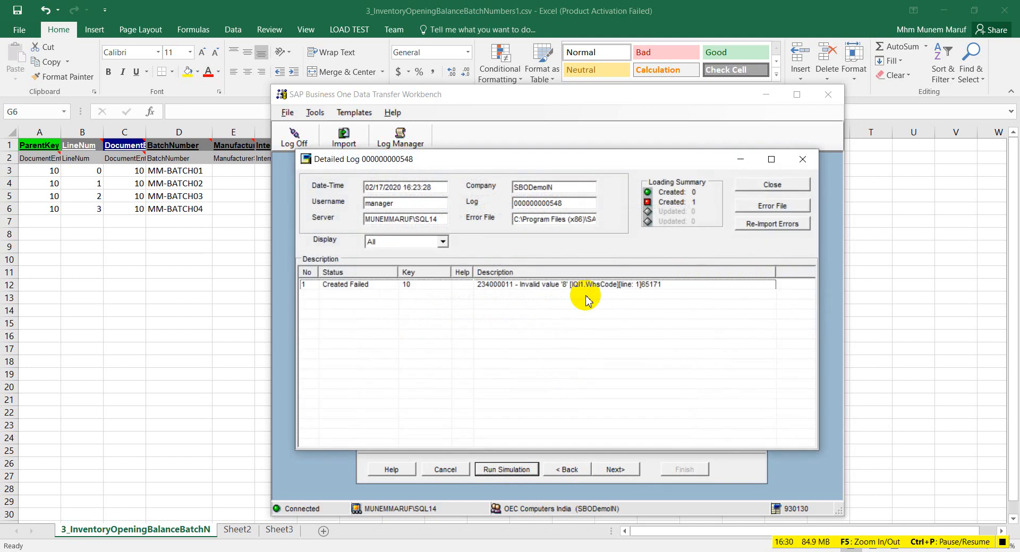
left_click(577, 285)
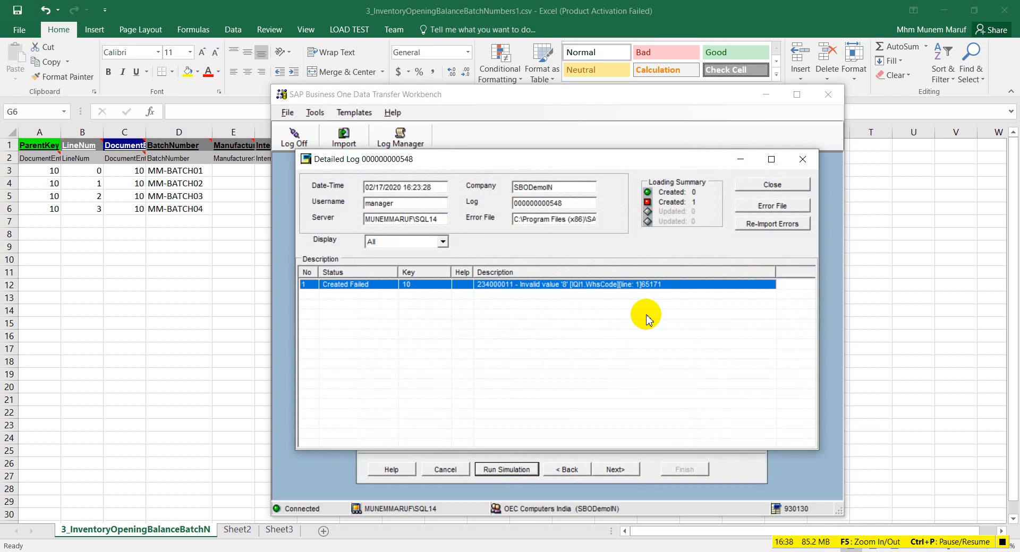
left_click(765, 185)
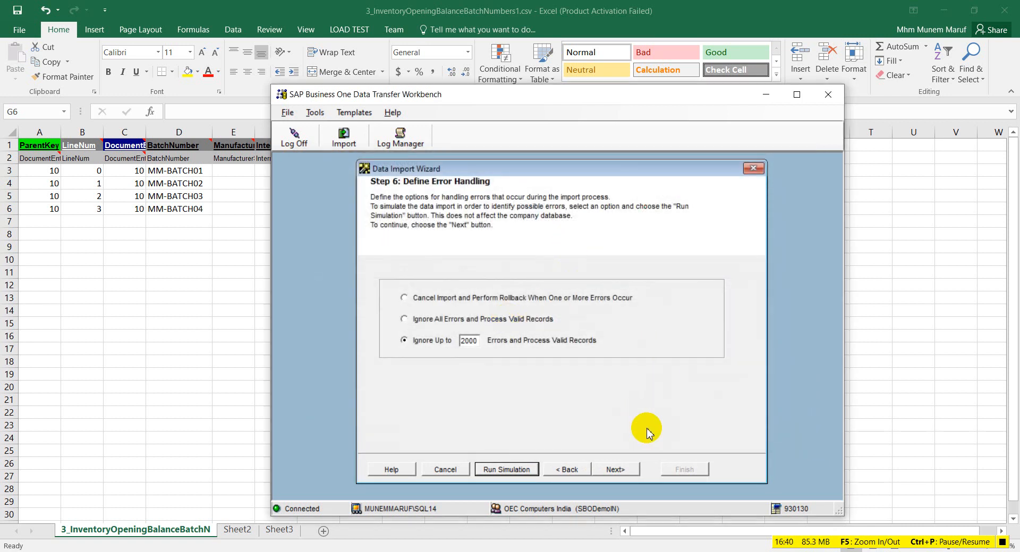
Step: Change the BatchNumber values in rows 3 to 6 to MM-BATCH05, MM-BATCH06, MM-BATCH07 and MM-BATCH08
left_click(1002, 542)
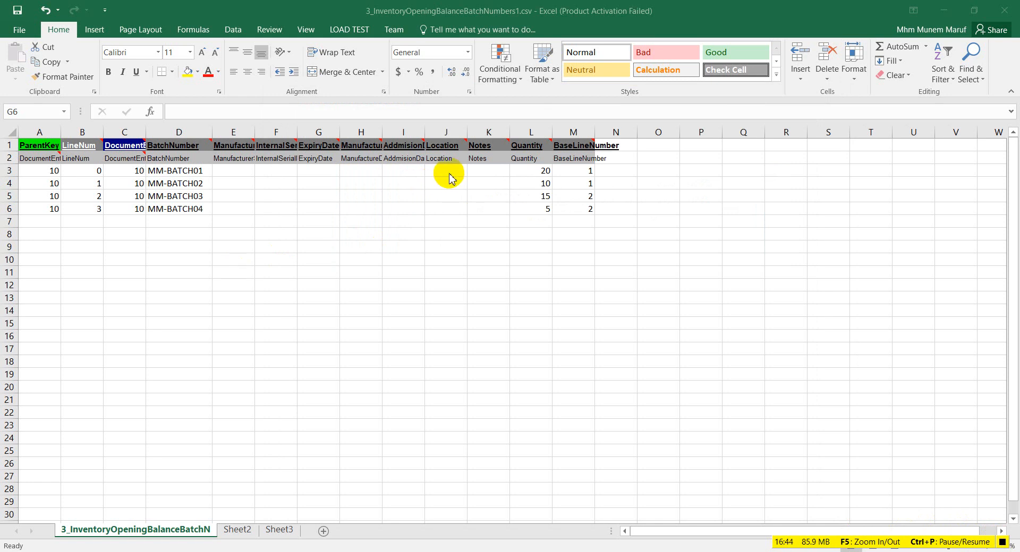
double_click(207, 173)
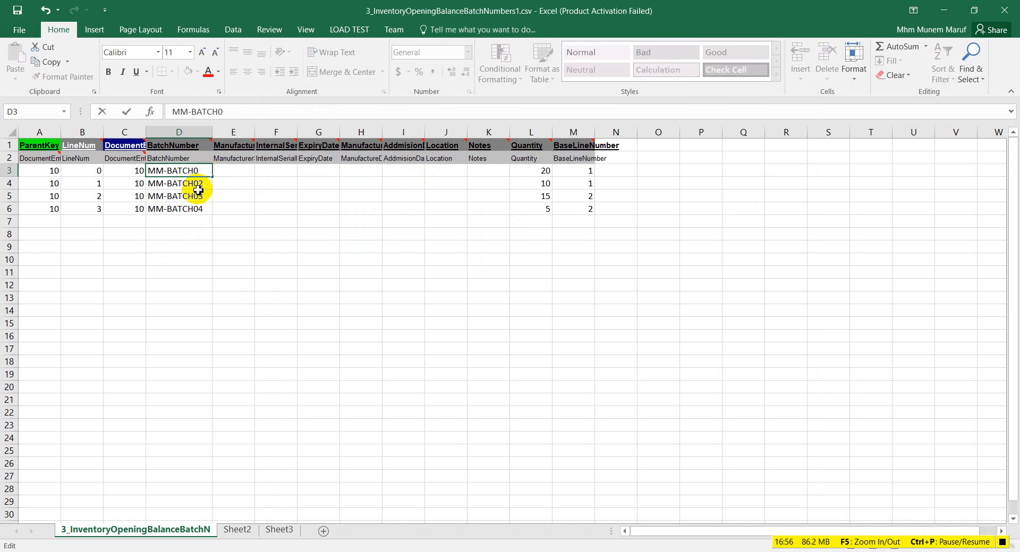
type("1")
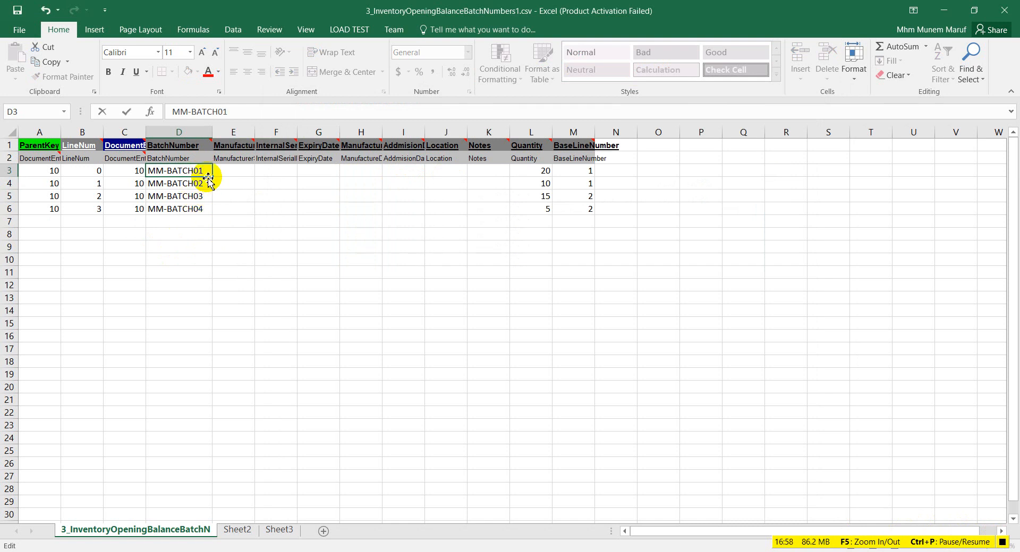
double_click(206, 185)
left_click(208, 198)
double_click(209, 197)
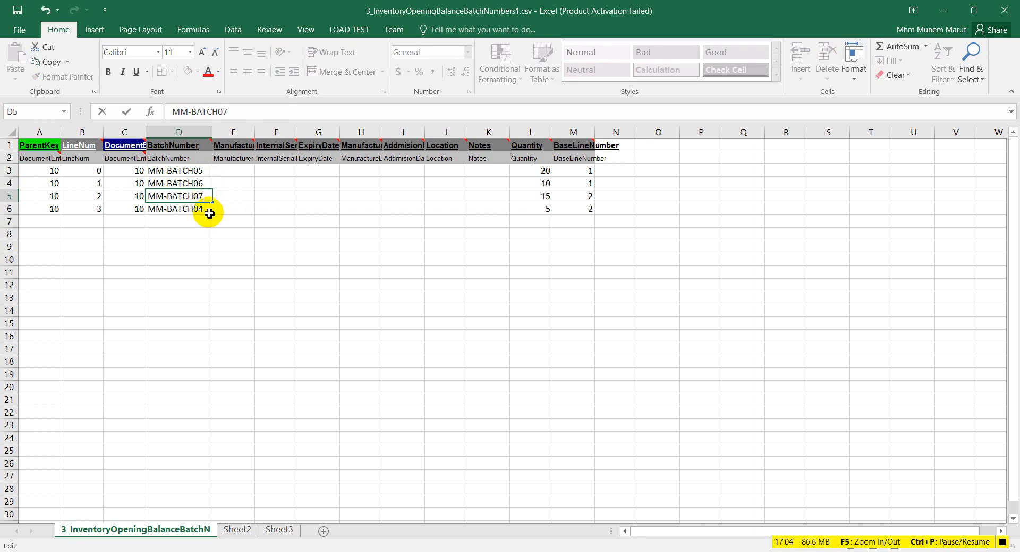
left_click(210, 212)
double_click(211, 212)
key("BackSpace")
type("8")
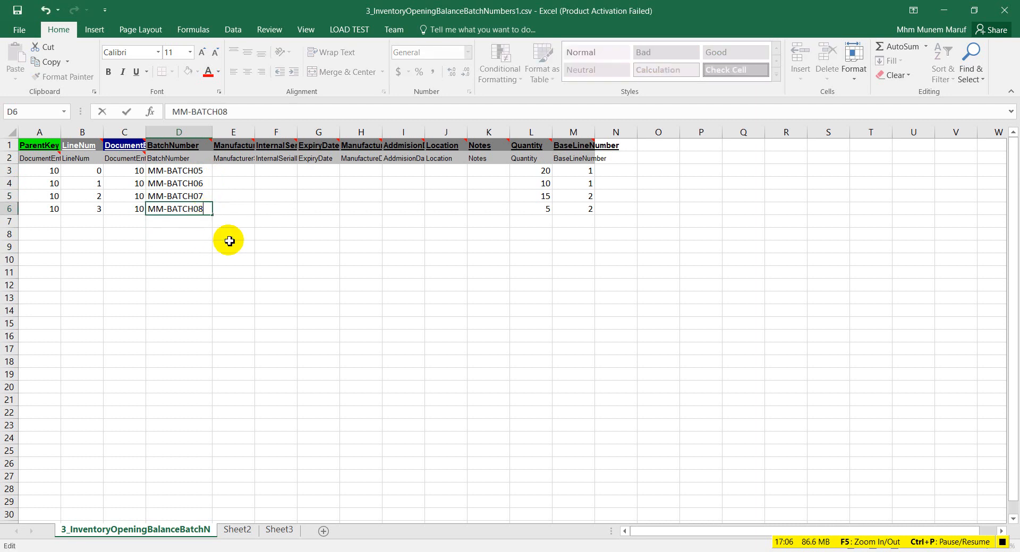
left_click(229, 242)
mouse_move(107, 155)
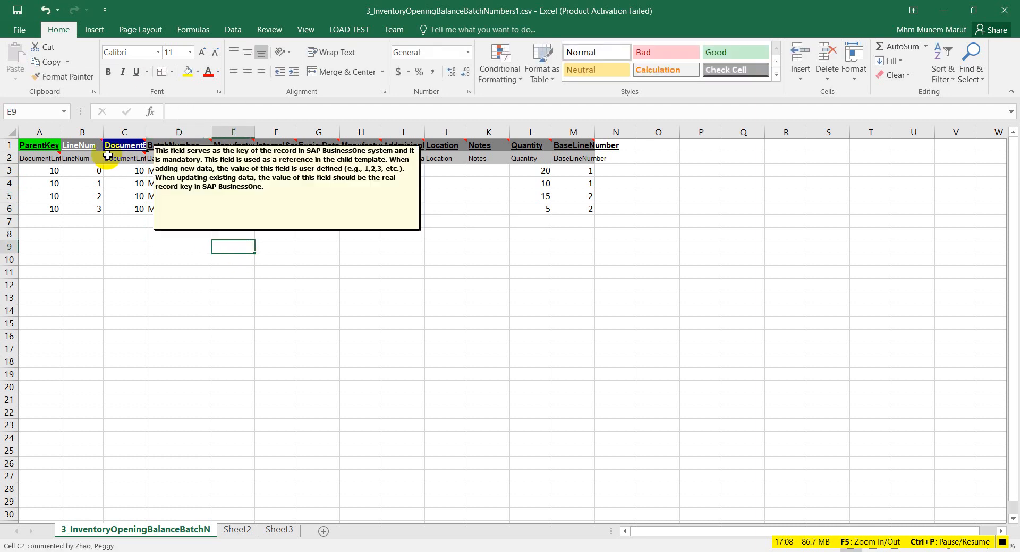
Step: Save the sheet in CSV format over 3_InventoryOpeningBalanceBatchNumbers1.csv in the item with batch number folder and close the workbook
key("ctrl+s")
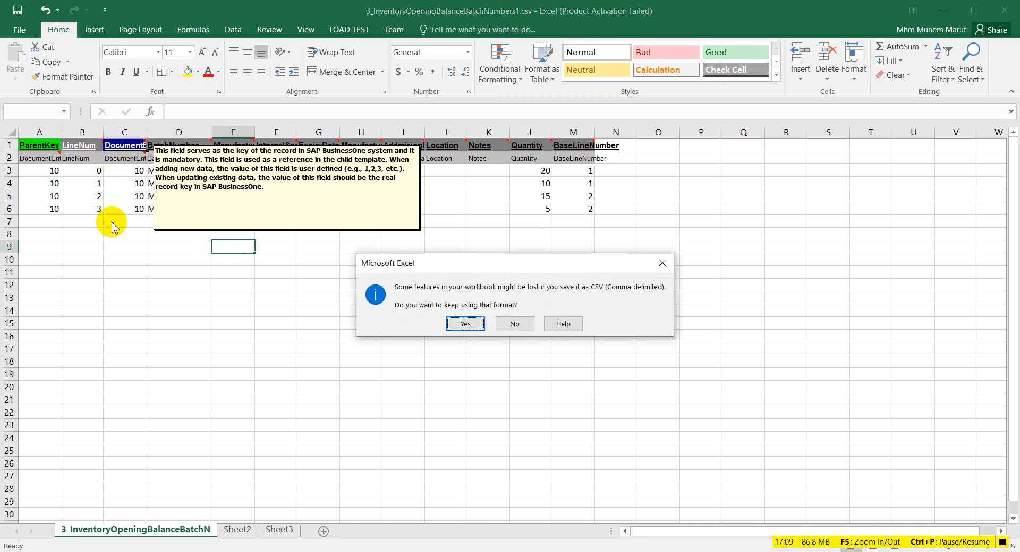
left_click(465, 324)
left_click(19, 29)
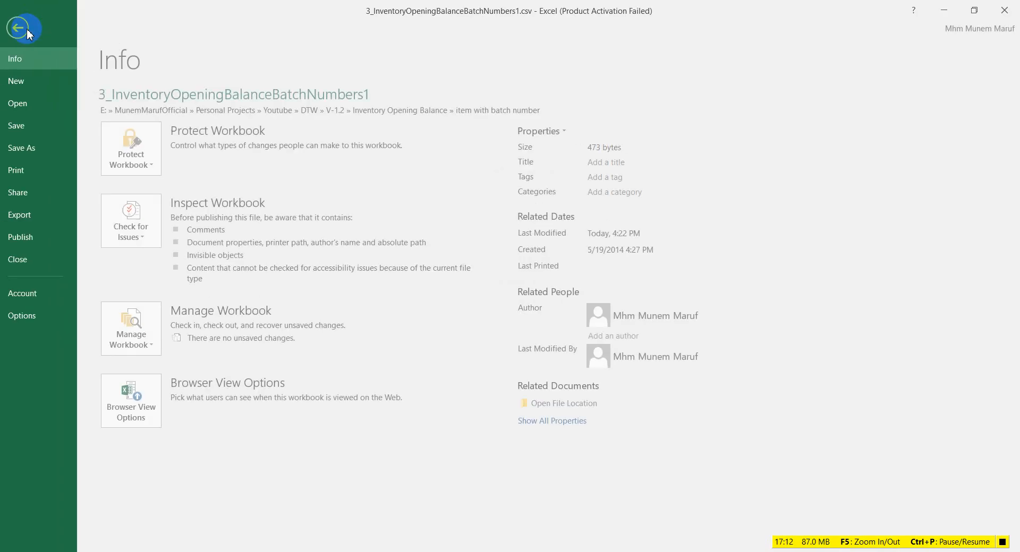
left_click(43, 149)
left_click(454, 137)
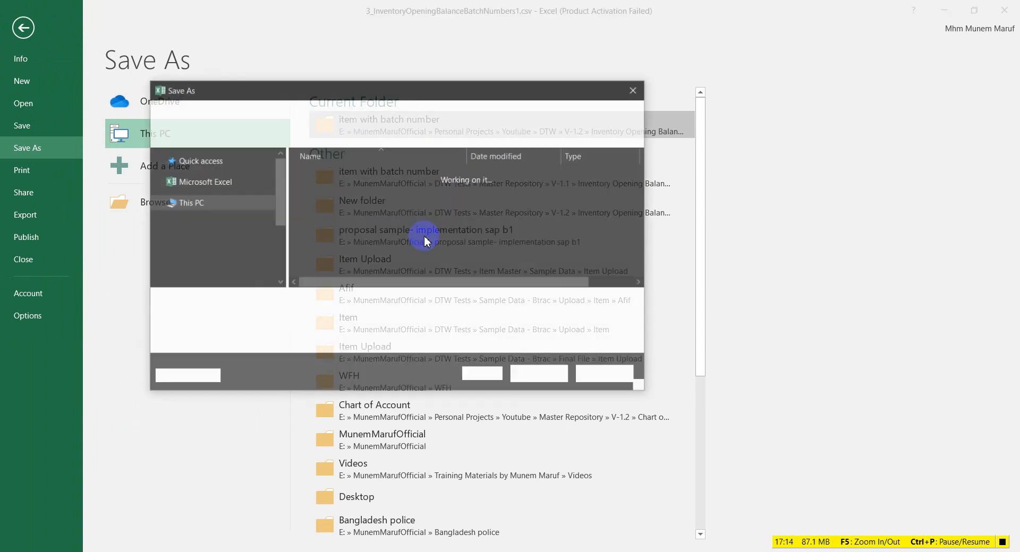
left_click(393, 322)
left_click(393, 321)
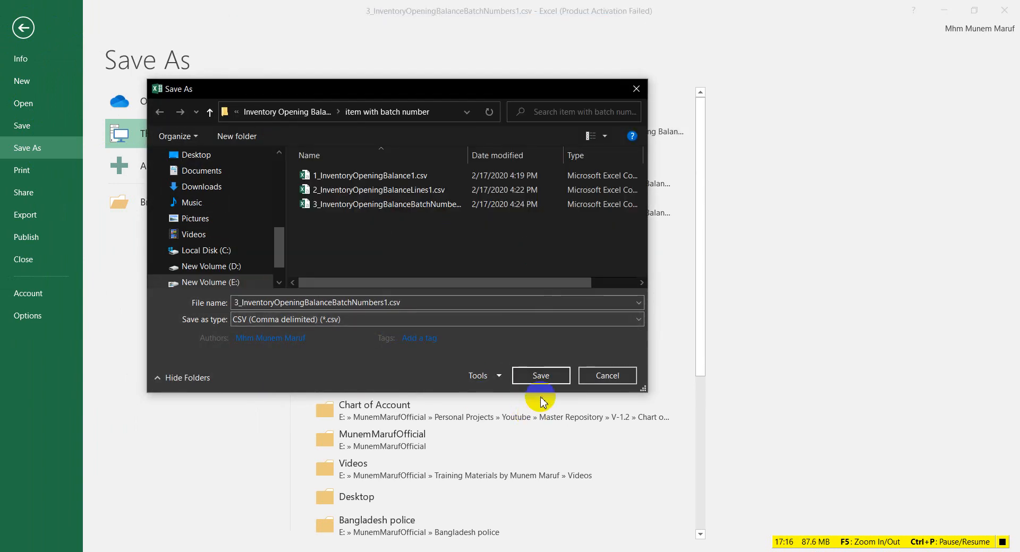
left_click(539, 376)
left_click(556, 283)
left_click(487, 330)
left_click(465, 324)
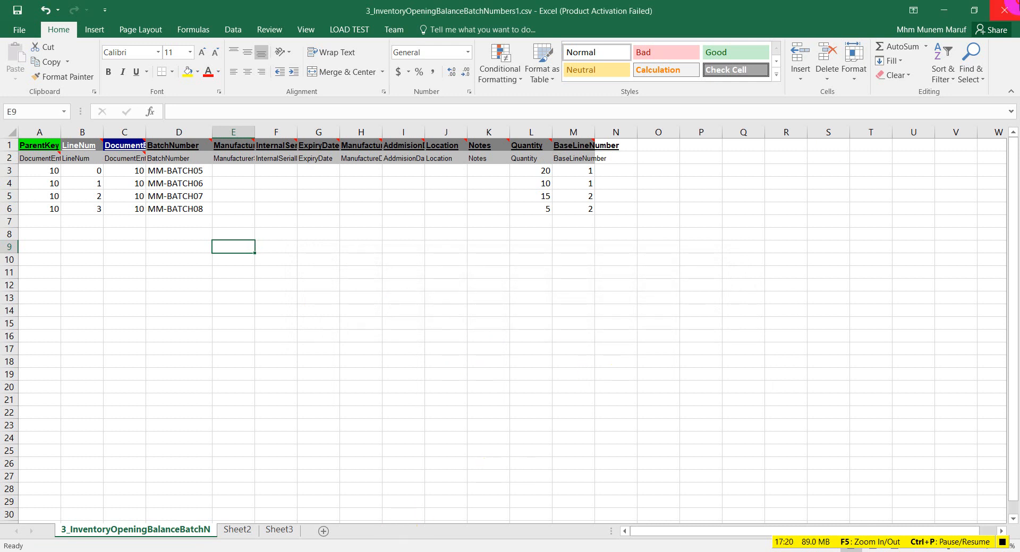
left_click(1004, 11)
left_click(513, 300)
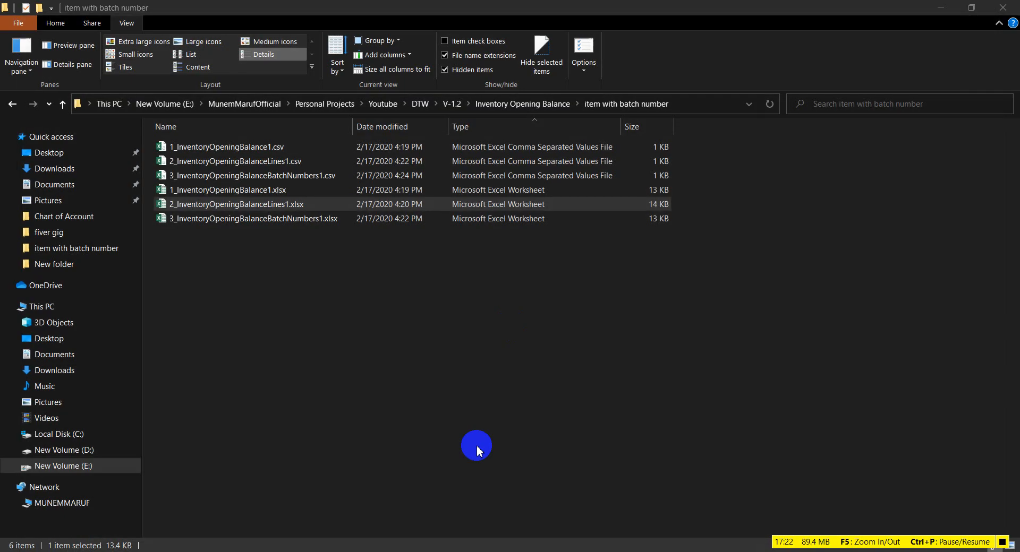
Step: Return to Data Transfer Workbench, cancel the open import wizard and start a new transactional data import that adds new data
left_click(389, 551)
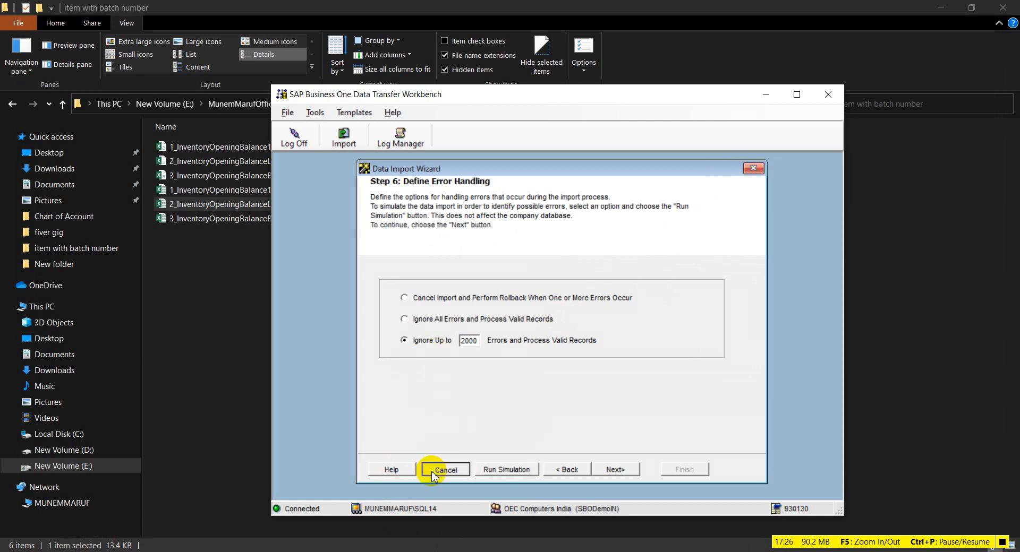
left_click(445, 470)
left_click(344, 136)
left_click(443, 330)
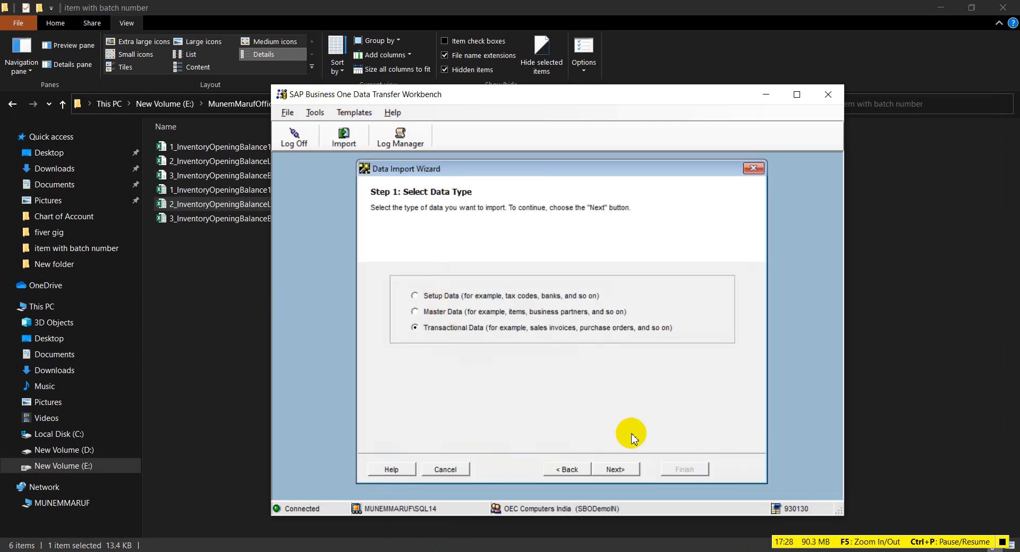
left_click(616, 470)
left_click(621, 474)
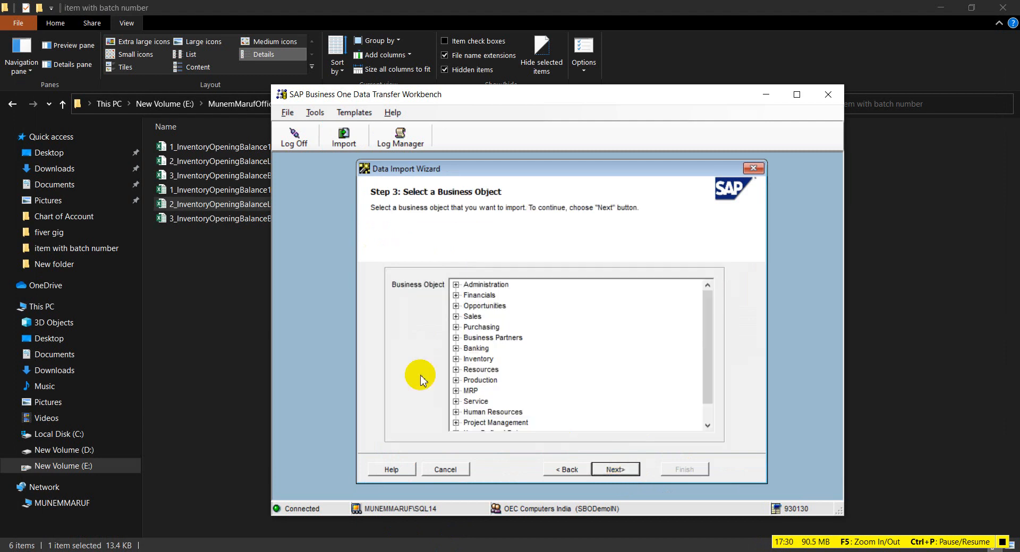
Step: Choose the inventory opening balance object under Inventory Transactions as the business object to import
left_click(456, 359)
scroll(518, 394, "down", 2)
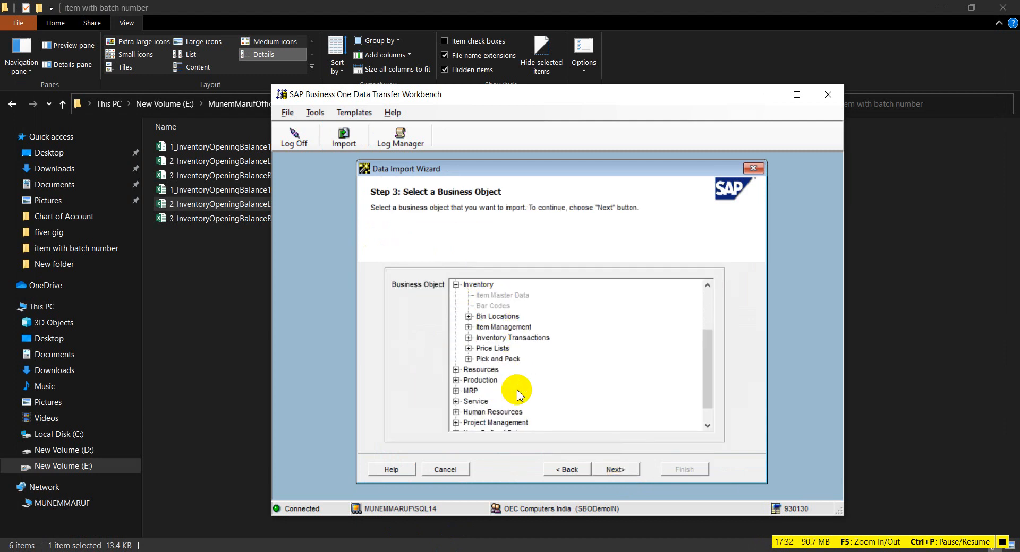
left_click(467, 338)
left_click(524, 401)
left_click(615, 469)
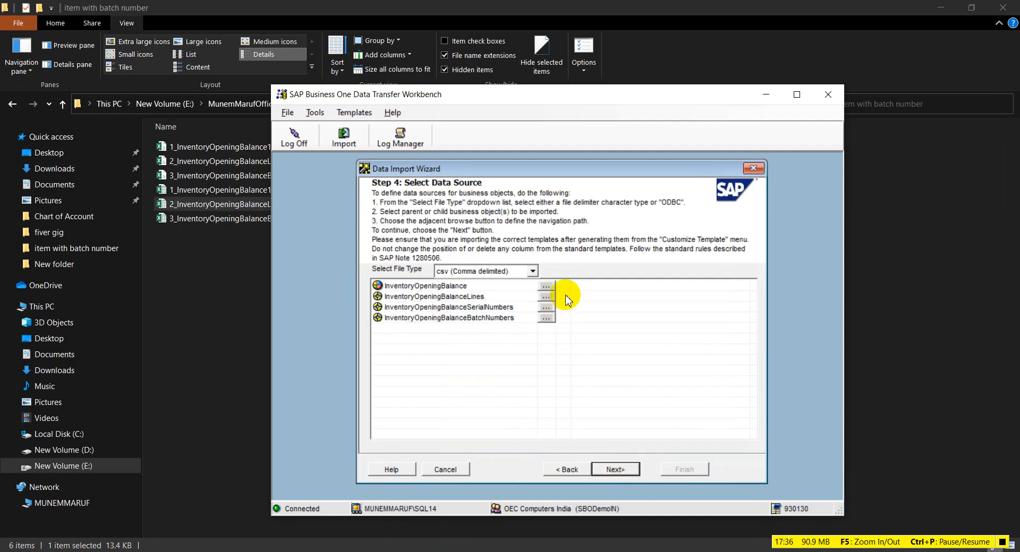
Step: Assign 1_InventoryOpeningBalance1.csv, 2_InventoryOpeningBalanceLines1.csv and the 3_InventoryOpeningBalanceBatchNumbers1.csv file to the matching header, lines and batch number objects
left_click(545, 286)
double_click(421, 202)
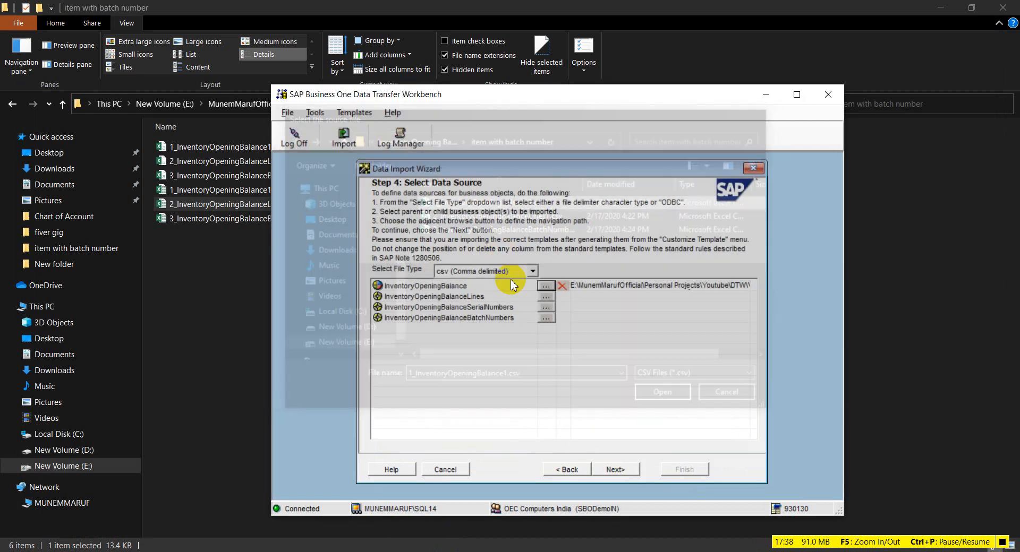
left_click(545, 297)
left_click(491, 216)
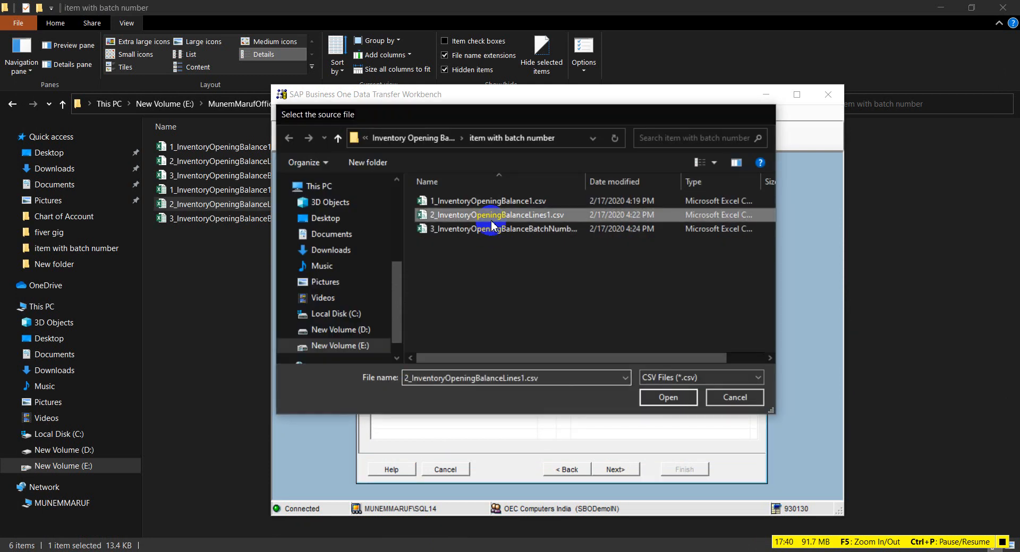
double_click(491, 218)
left_click(545, 318)
double_click(485, 229)
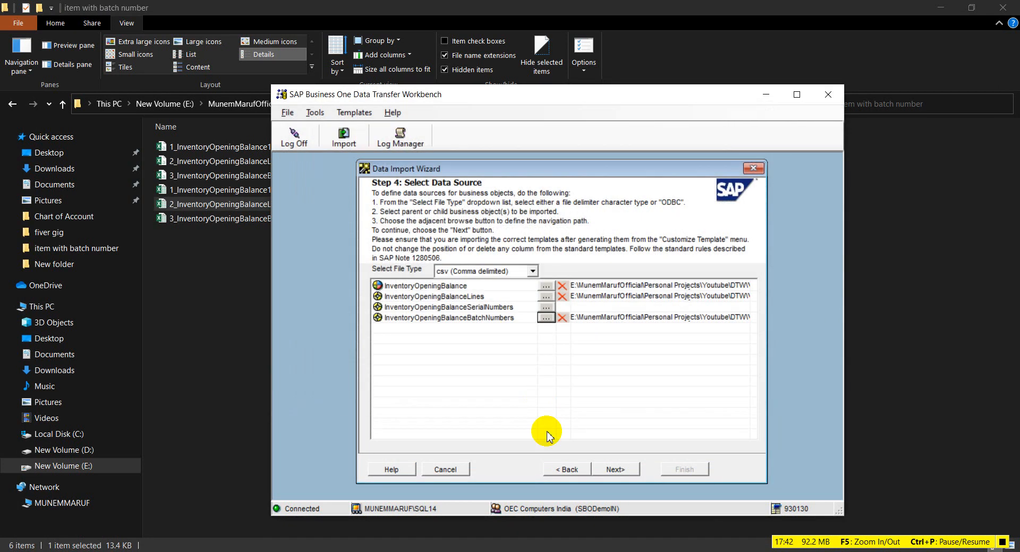
Step: Keep the default mapping, set error handling to ignore up to 2000 errors, and rerun the import simulation with the new batch numbers
left_click(615, 469)
left_click(615, 469)
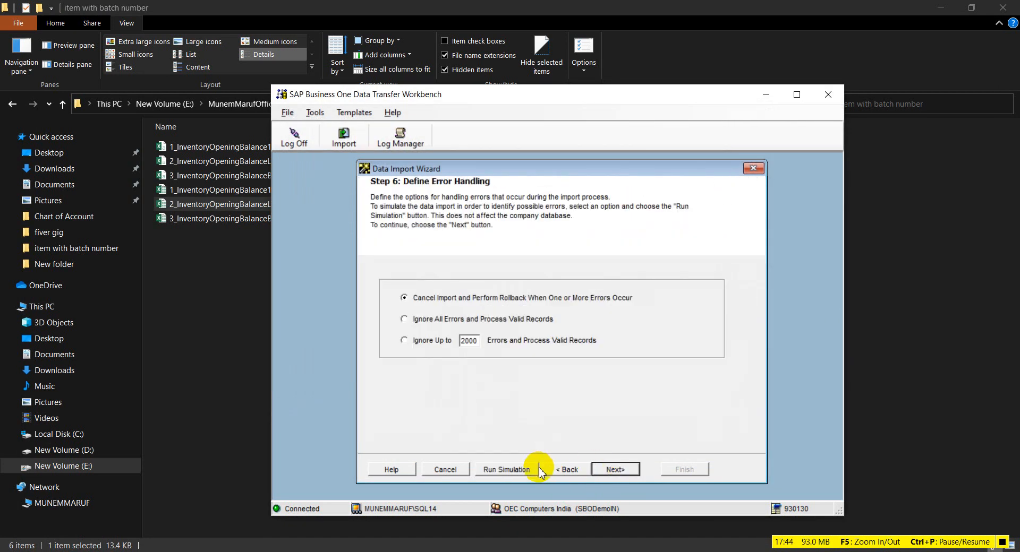
left_click(432, 341)
left_click(507, 469)
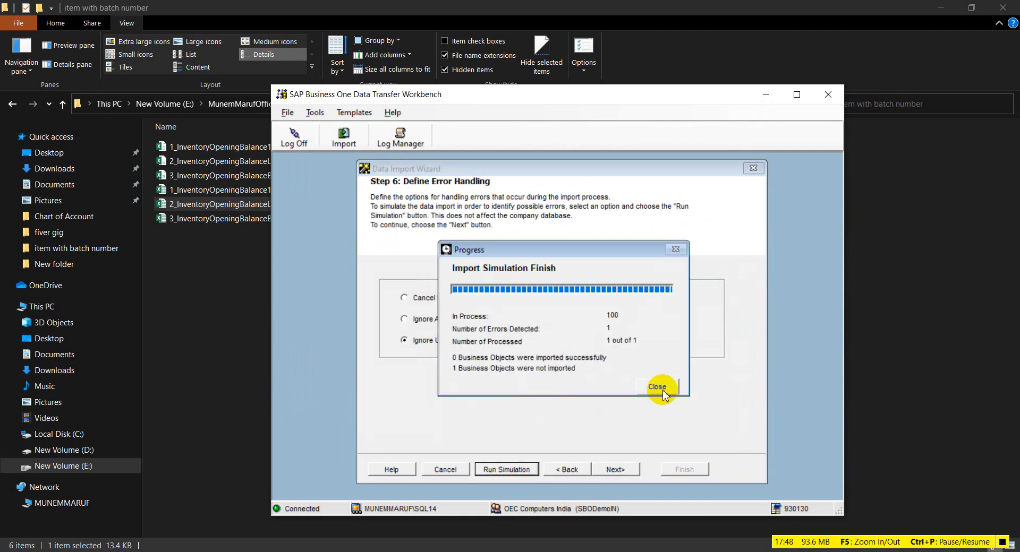
left_click(661, 392)
left_click_drag(694, 273, 710, 275)
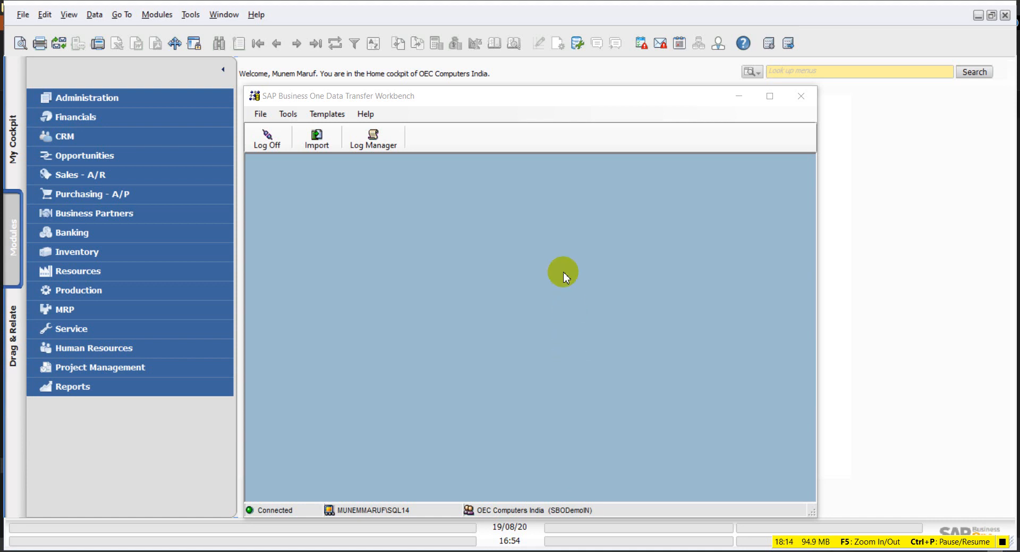
mouse_move(523, 100)
left_mouse_down()
mouse_move(507, 95)
mouse_move(529, 88)
mouse_move(527, 96)
left_mouse_up()
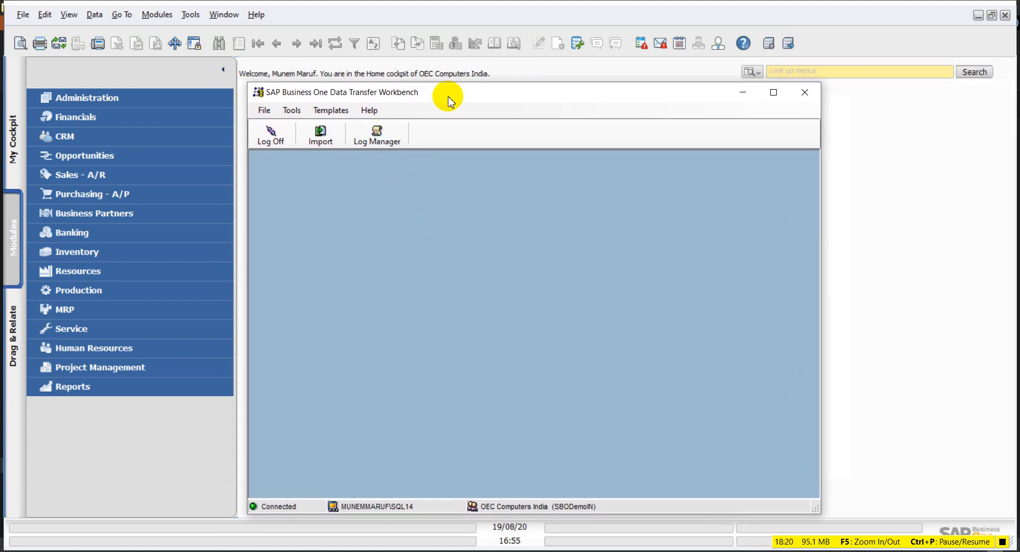
left_click_drag(446, 95, 446, 85)
Step: Open 2_InventoryOpeningBalanceLines1.xlsx, examine the WarehouseCode and BinEntry values of both item lines, and close the workbook
left_click(127, 551)
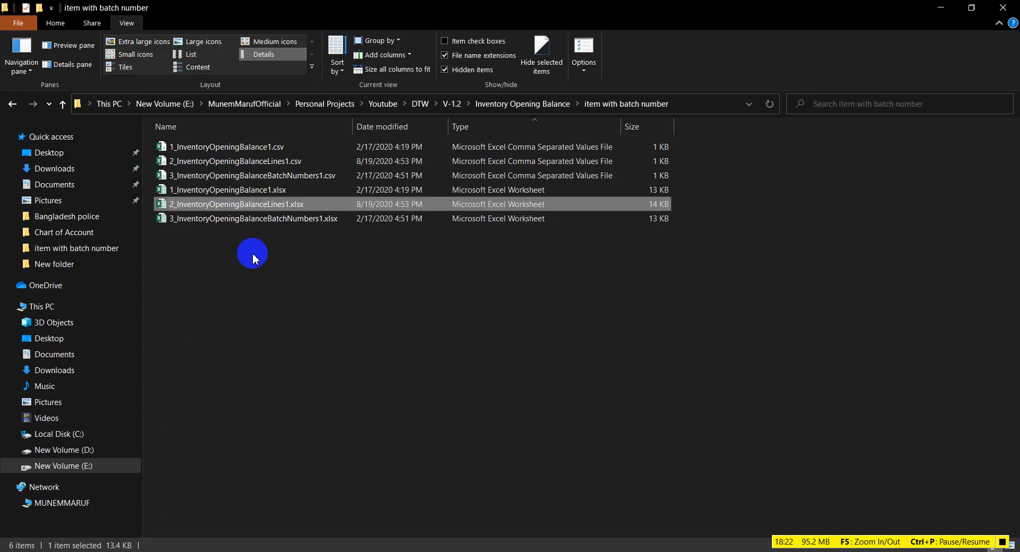
double_click(257, 208)
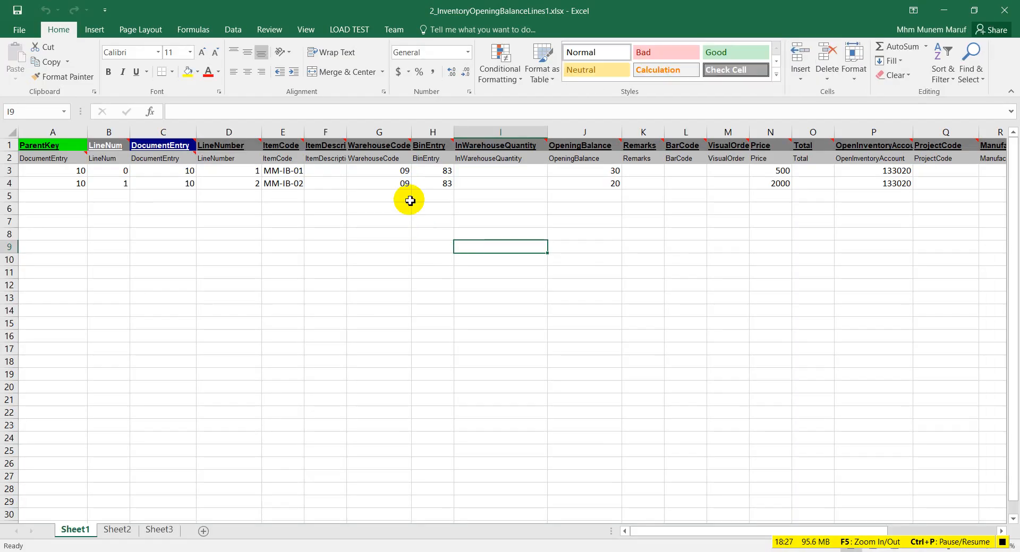
left_click(404, 182)
left_click(397, 170)
left_click(658, 136)
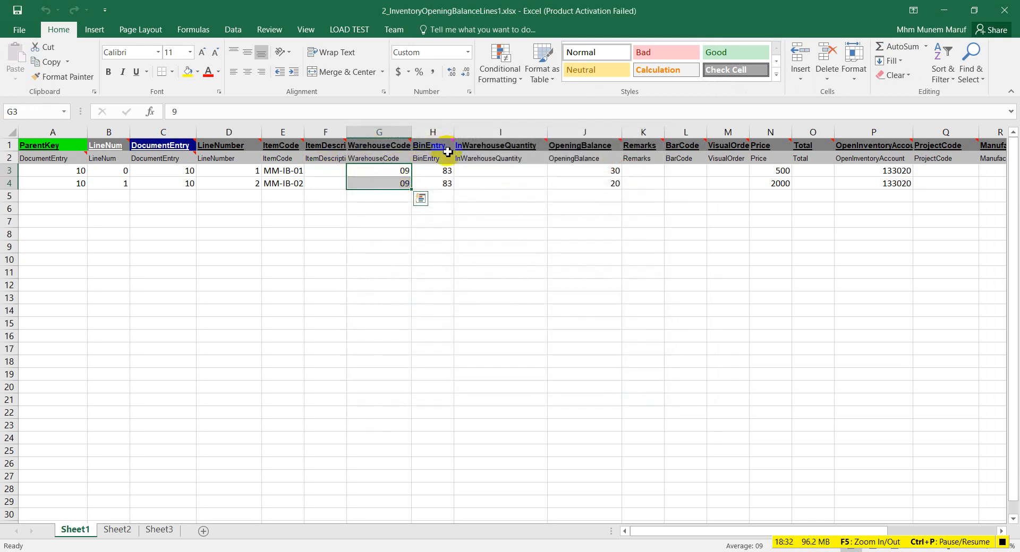
left_click(394, 176)
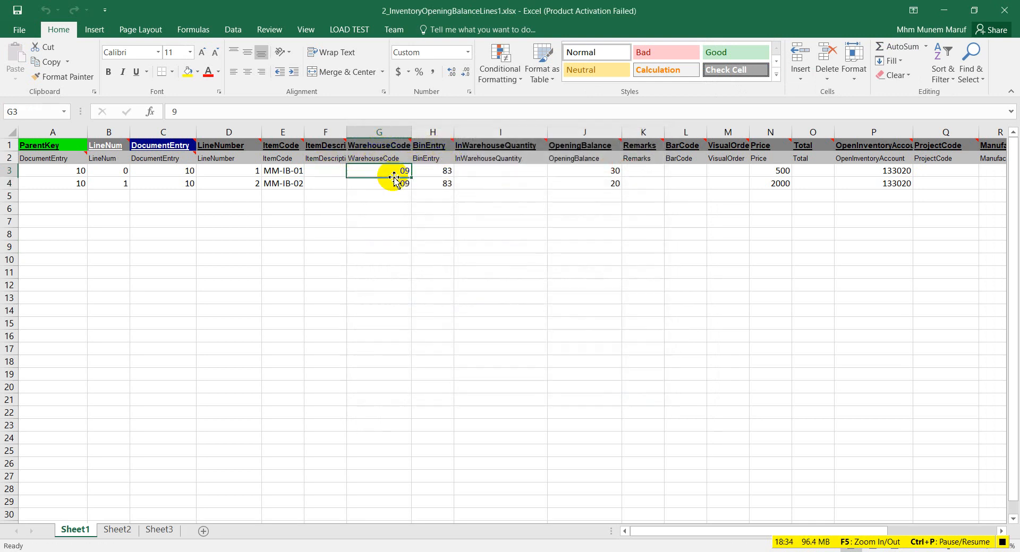
left_click(426, 171)
left_click_drag(387, 172, 386, 181)
left_click(434, 171)
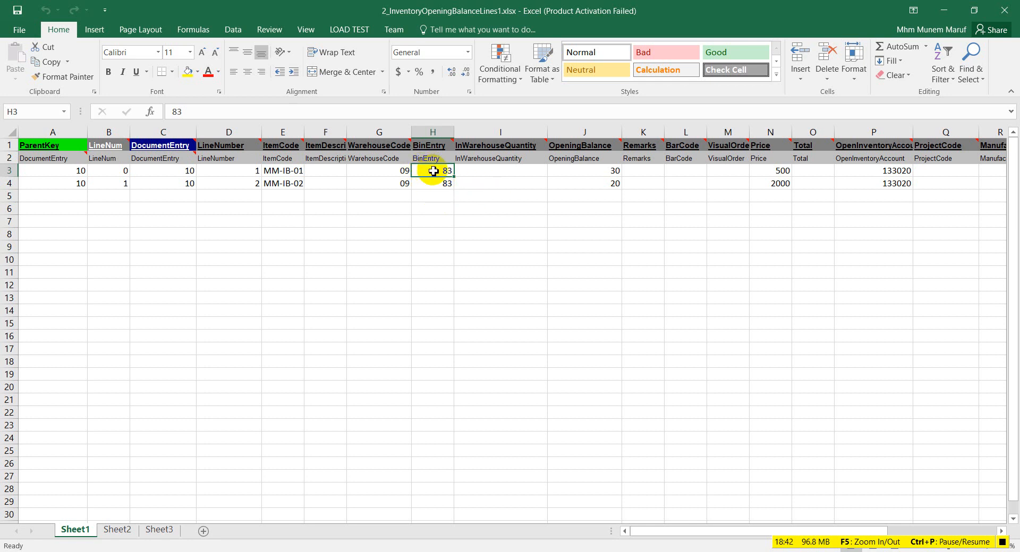
mouse_move(392, 174)
left_mouse_down()
mouse_move(403, 193)
mouse_move(398, 182)
left_mouse_up()
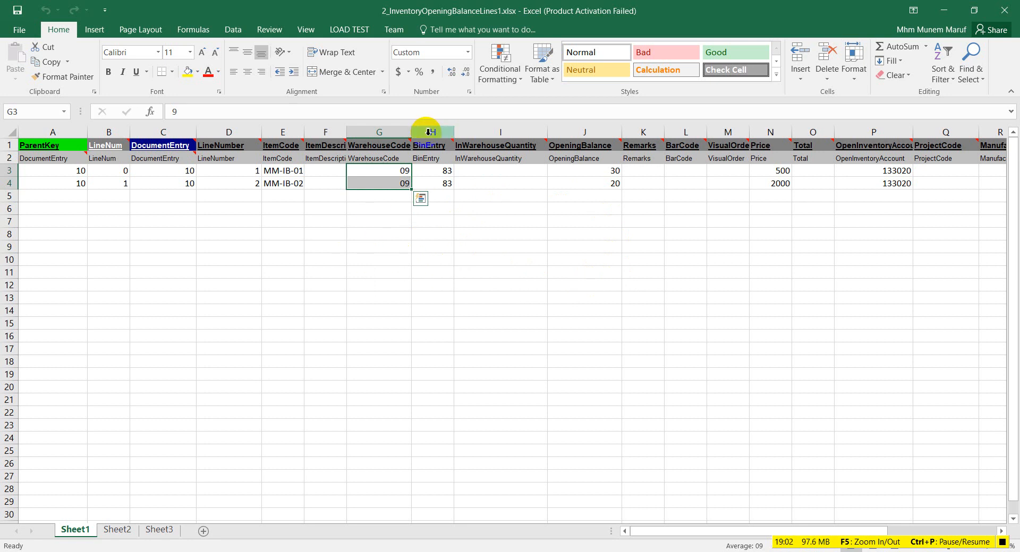
left_click(386, 173)
left_click(458, 173)
left_click_drag(382, 173, 382, 186)
left_click_drag(447, 173, 447, 183)
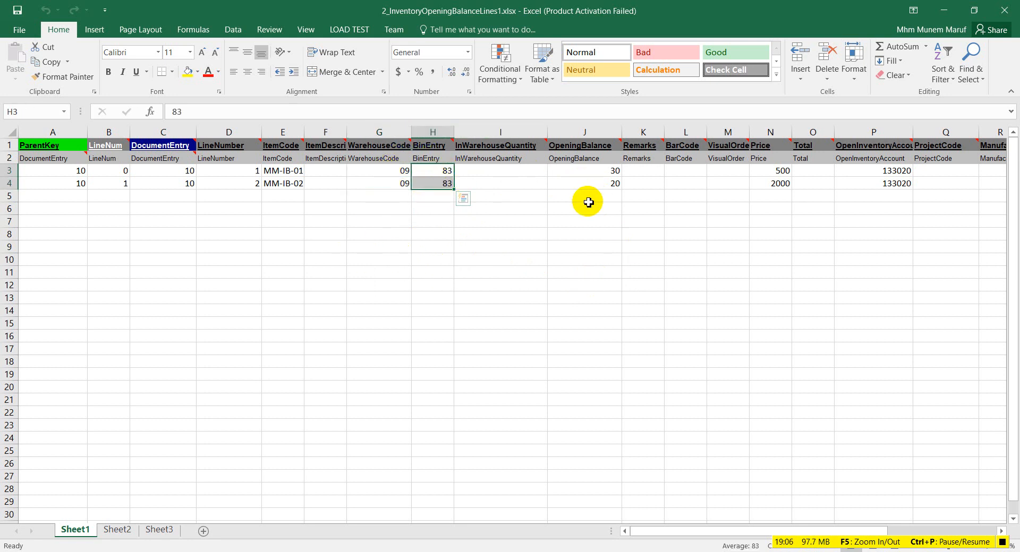
left_click(631, 532)
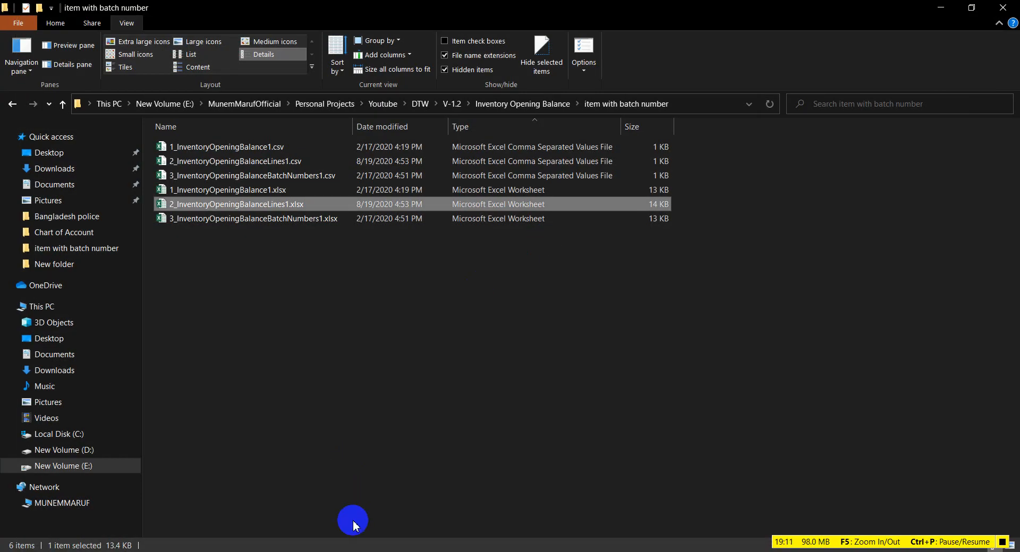
Step: Switch to Data Transfer Workbench and start a new import of transactional data with the Add New Data operation
left_click(420, 551)
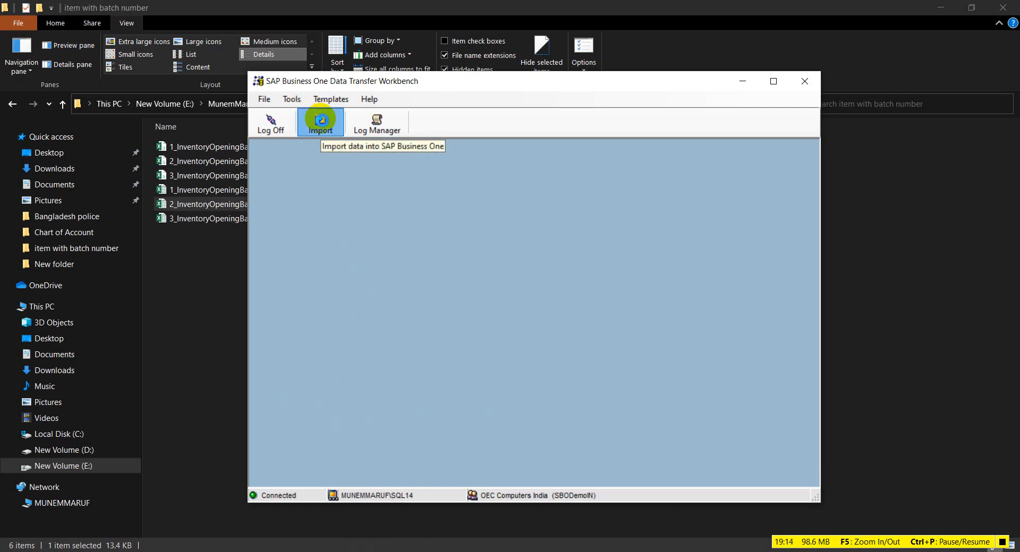
left_click(320, 125)
left_click(441, 315)
left_click(587, 460)
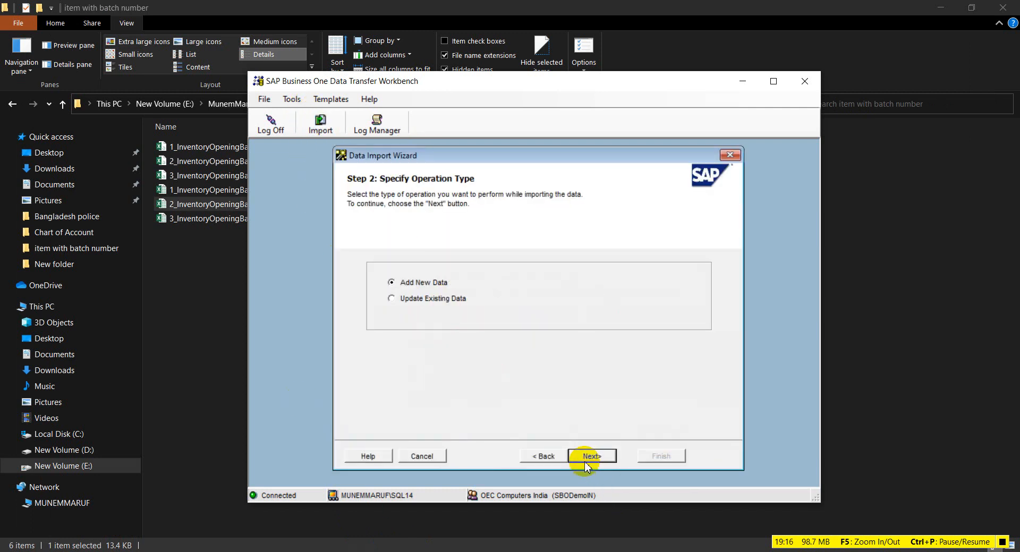
left_click(587, 460)
Step: Choose Inventory Opening Balance among the inventory transactions as the business object for this import run
left_click(433, 347)
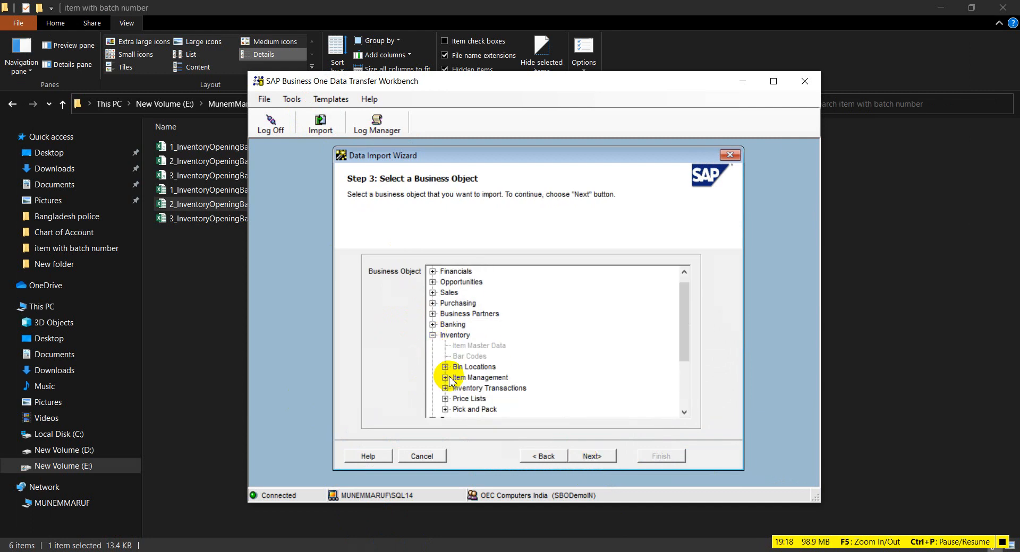
left_click(445, 388)
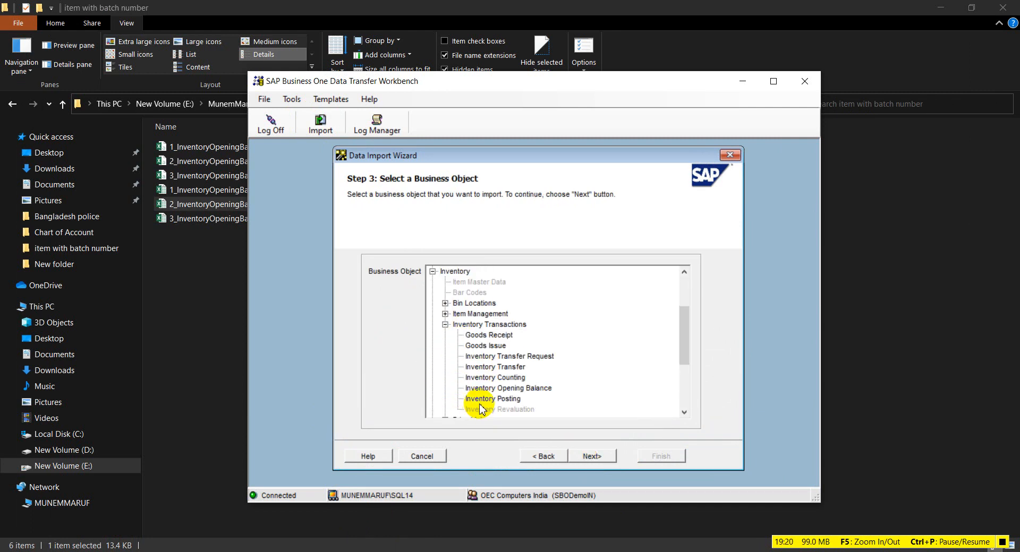
left_click(495, 388)
left_click(588, 455)
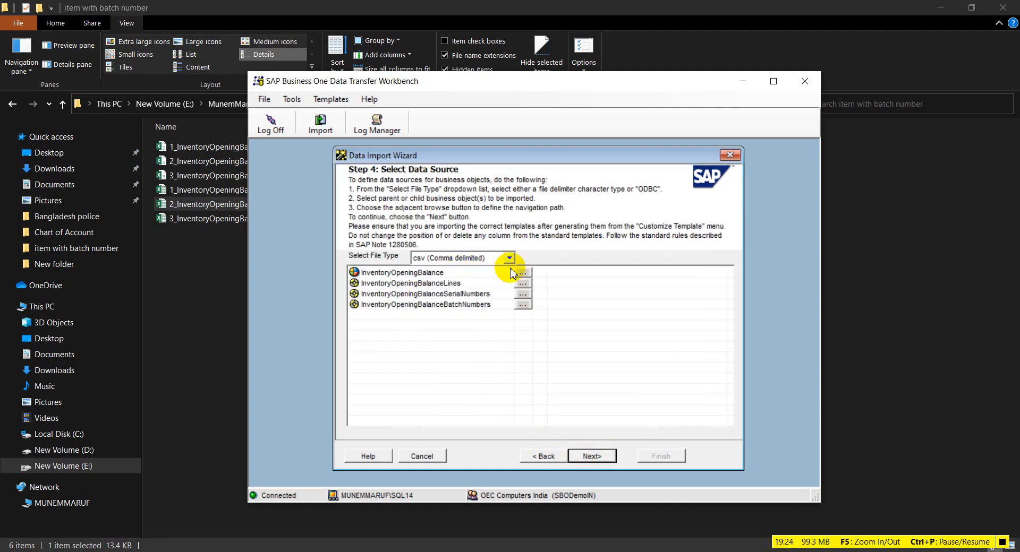
Step: Assign 1_InventoryOpeningBalance1.csv, 2_InventoryOpeningBalanceLines1.csv and the 3_InventoryOpeningBalanceBatchNumbers1.csv file as sources for the header, lines and batch numbers
left_click(523, 274)
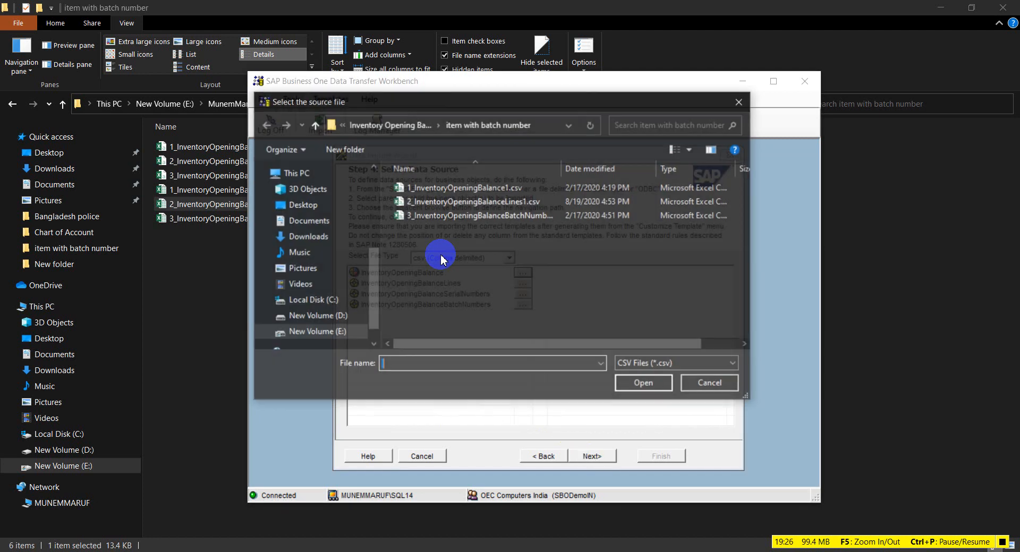
double_click(455, 192)
left_click(524, 284)
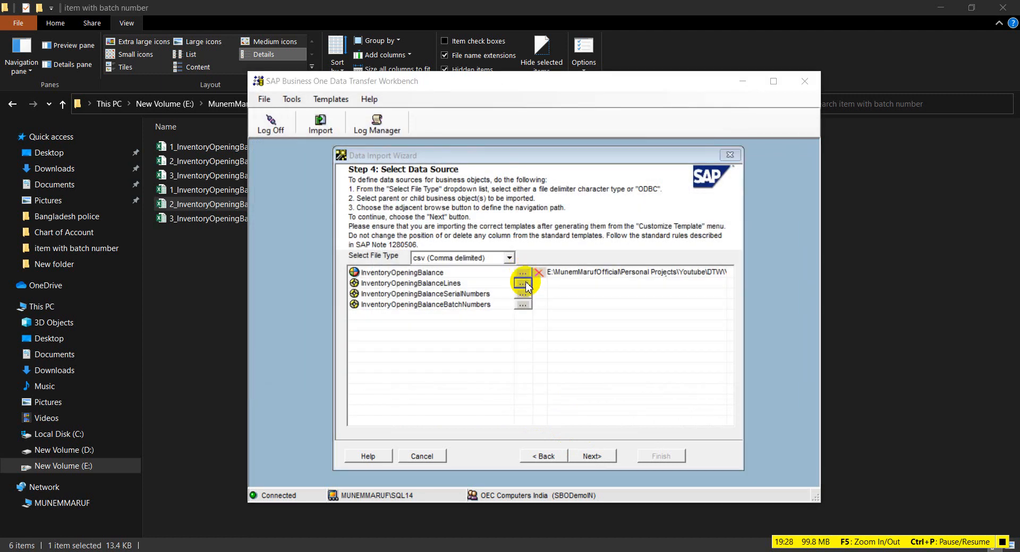
double_click(467, 203)
left_click(523, 304)
double_click(497, 222)
left_click(591, 457)
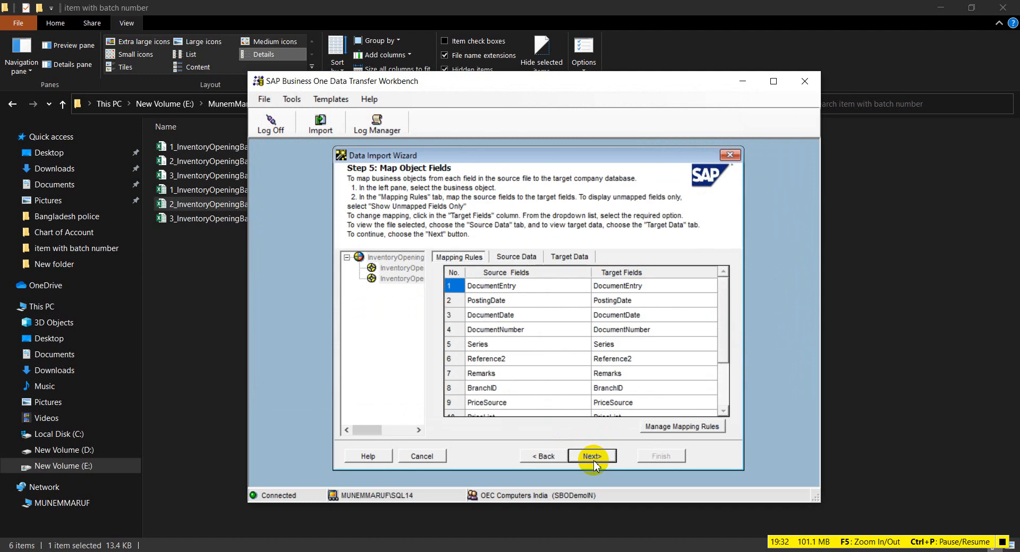
Step: Accept the default field mapping, ignore up to 2000 errors while processing valid records, and run the import simulation
left_click(591, 457)
left_click(396, 326)
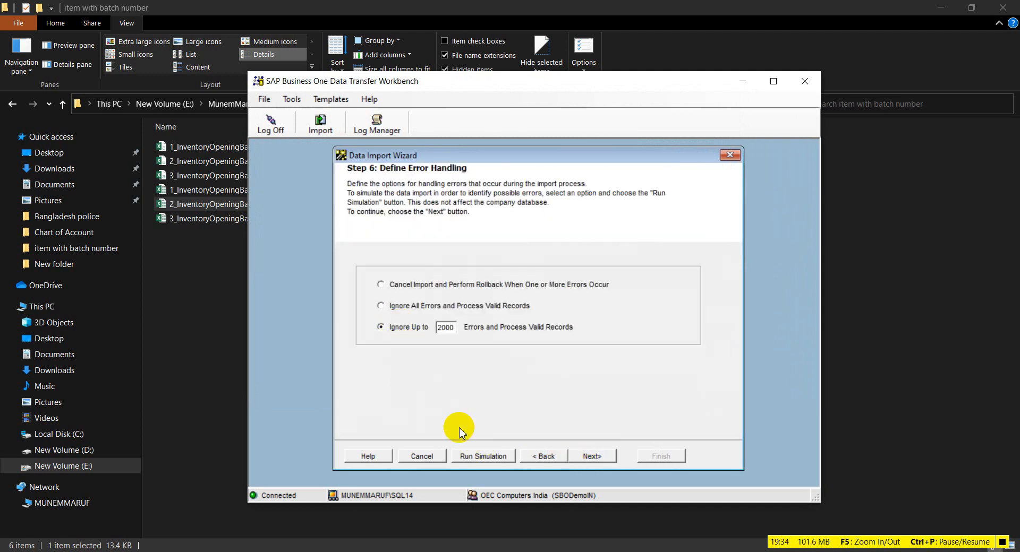
left_click(483, 457)
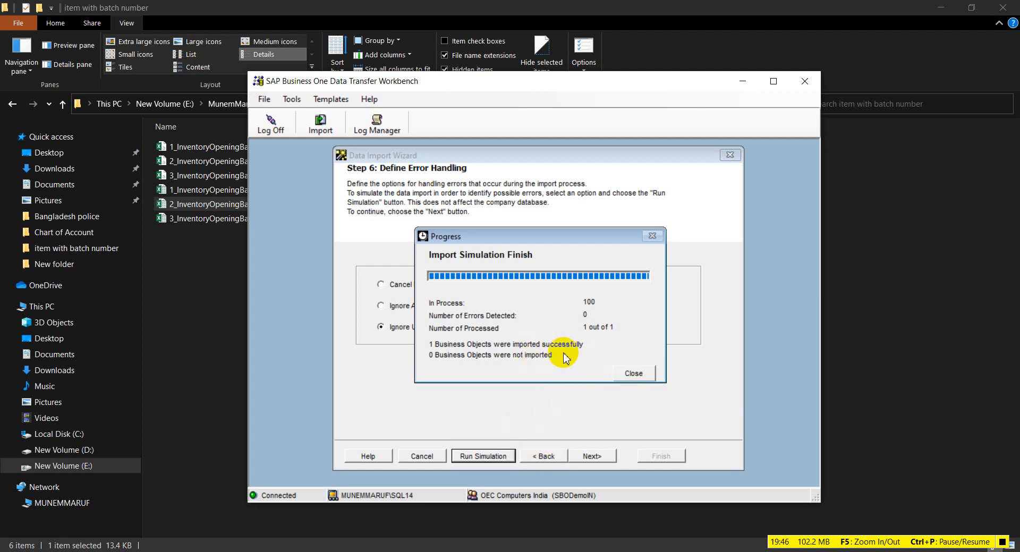
left_click(619, 378)
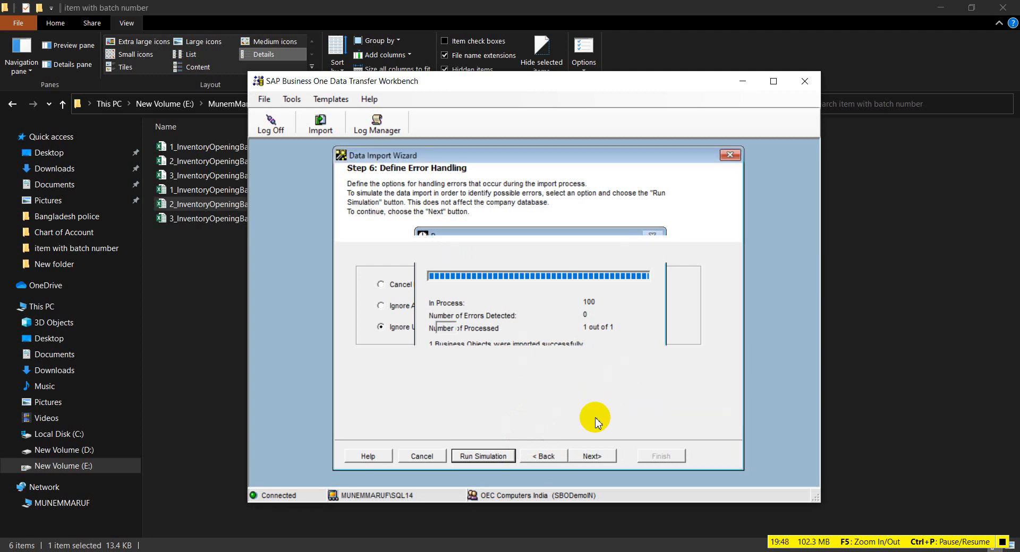
Step: Run the actual import of the inventory opening balance data and finish the import process
left_click(743, 171)
left_click(589, 458)
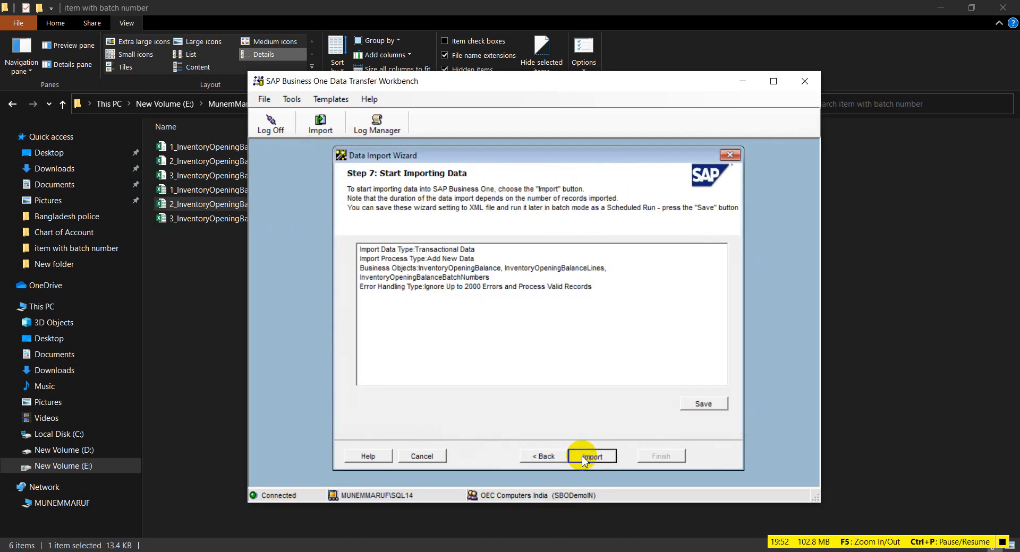
left_click(584, 458)
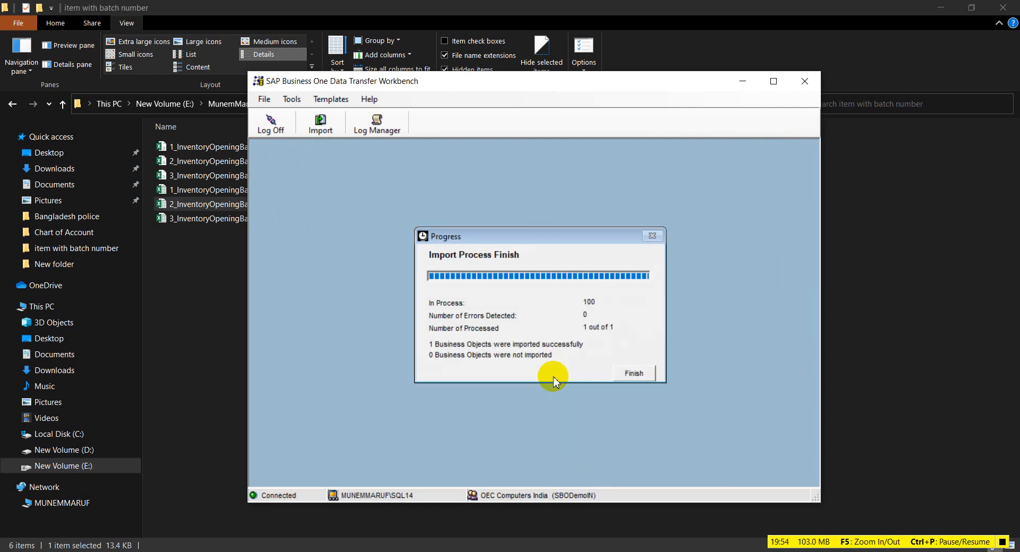
left_click(636, 374)
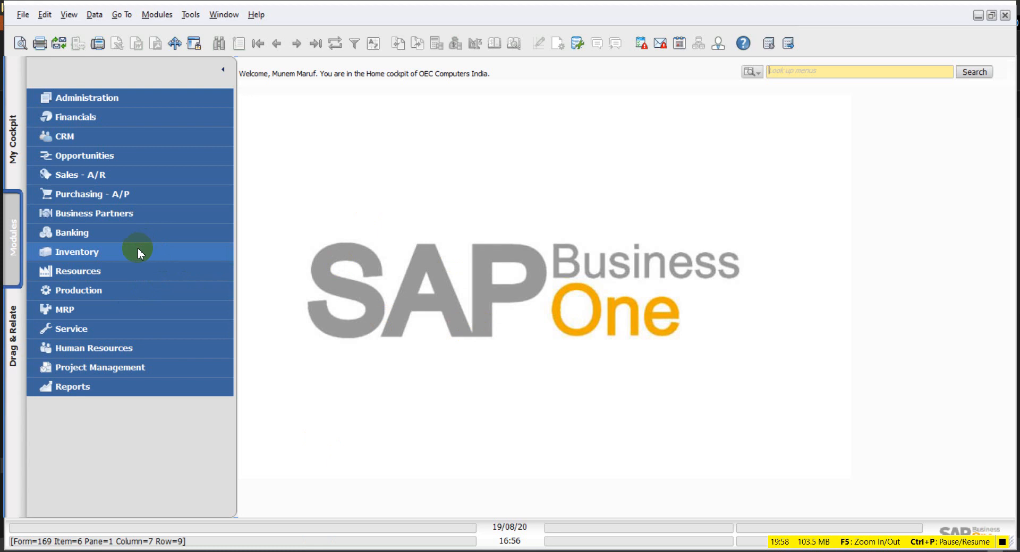
Step: In SAP Business One, open the last Inventory Opening Balance document and examine all columns of its item lines
left_click(139, 252)
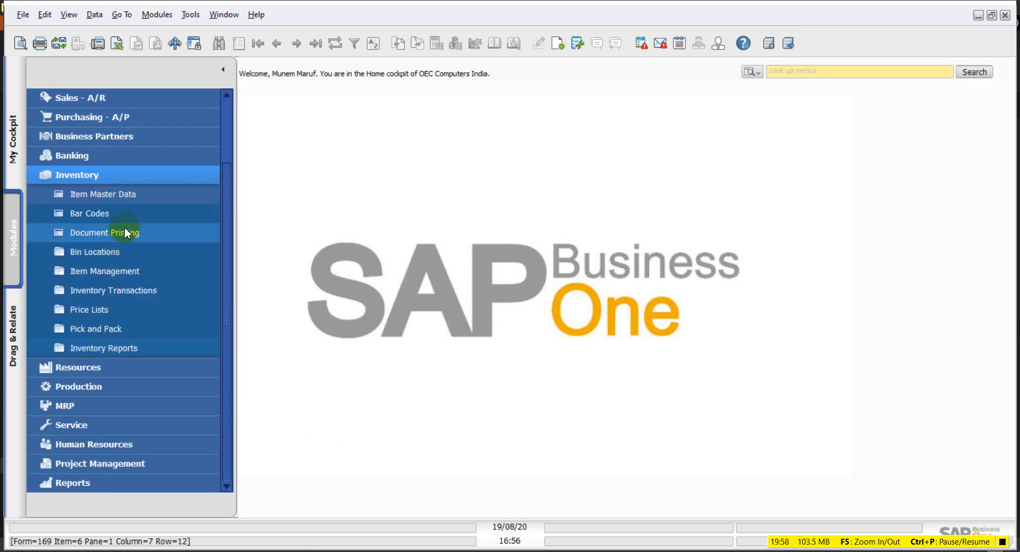
left_click(147, 291)
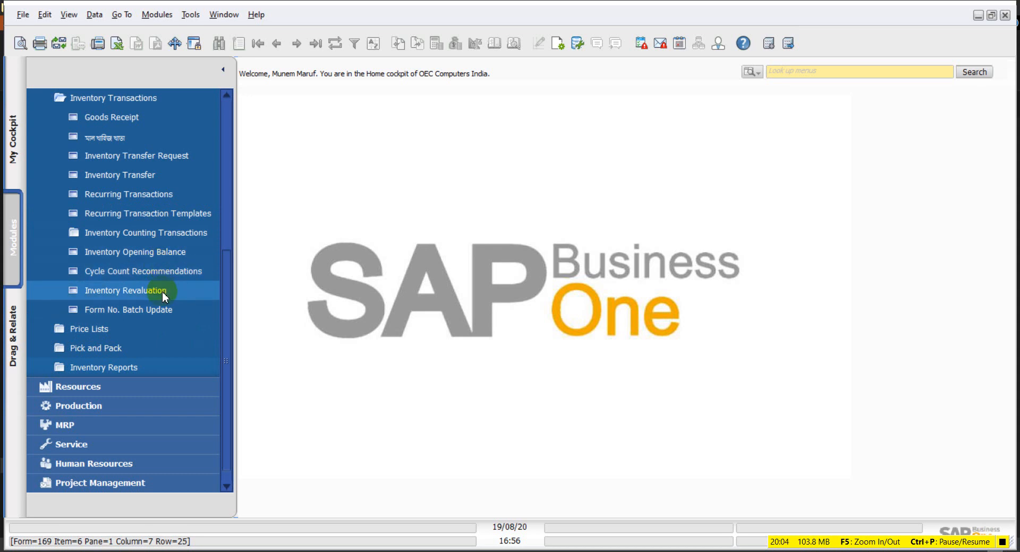
left_click(157, 251)
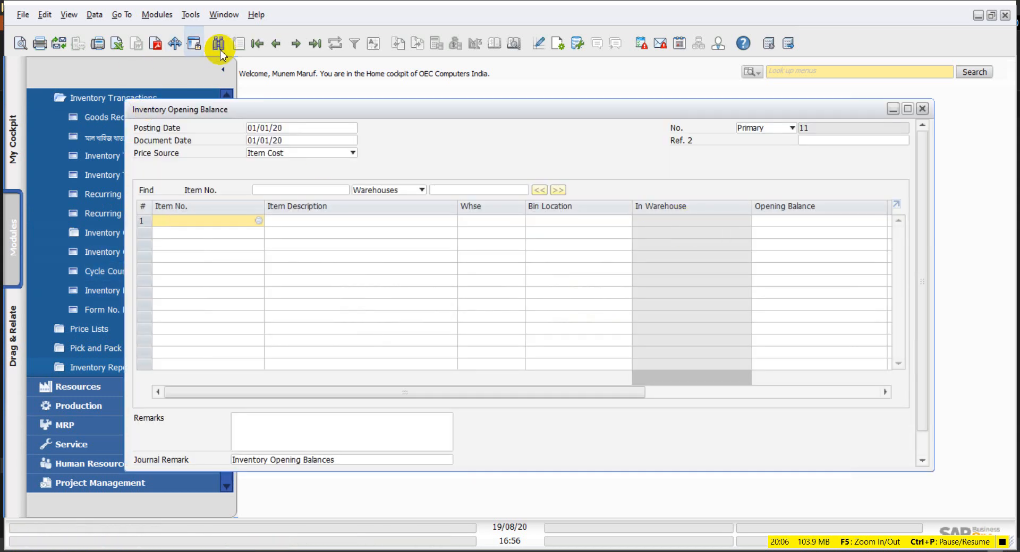
left_click(312, 43)
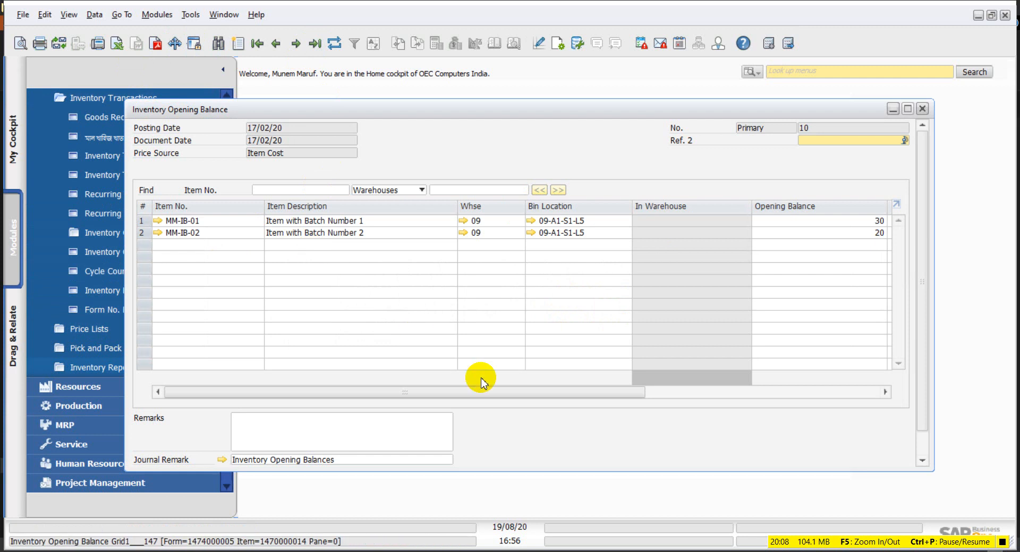
left_click_drag(494, 391, 831, 398)
left_click_drag(793, 402, 370, 411)
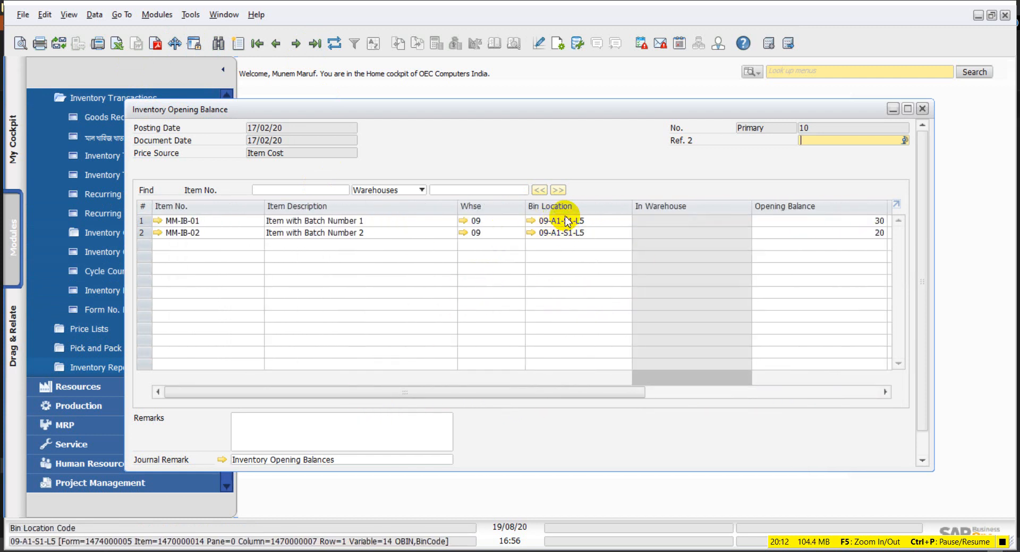
Step: Examine the bin location master data linked to the MM-IB-01 line, and close it and the Inventory Opening Balance document
left_click(532, 222)
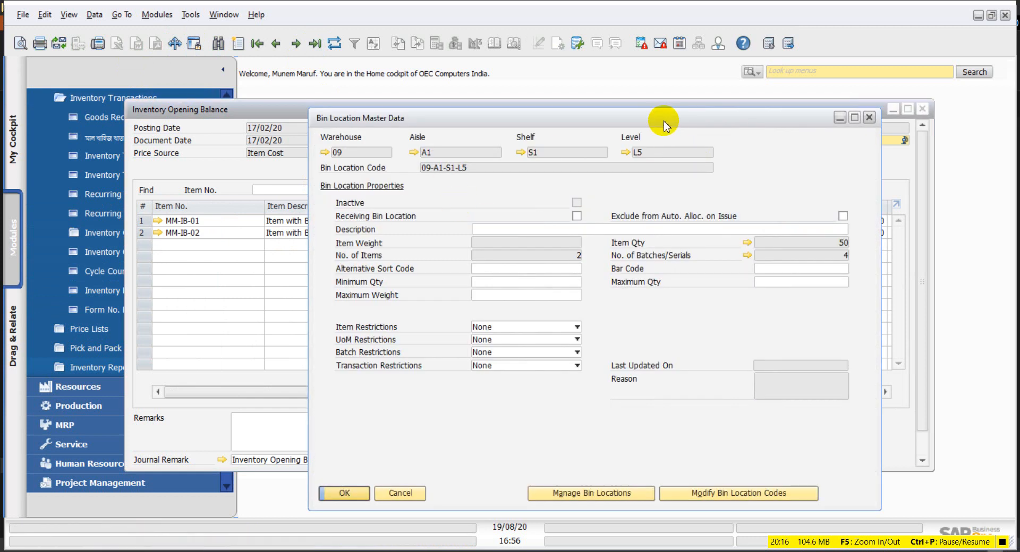
left_click_drag(660, 118, 560, 89)
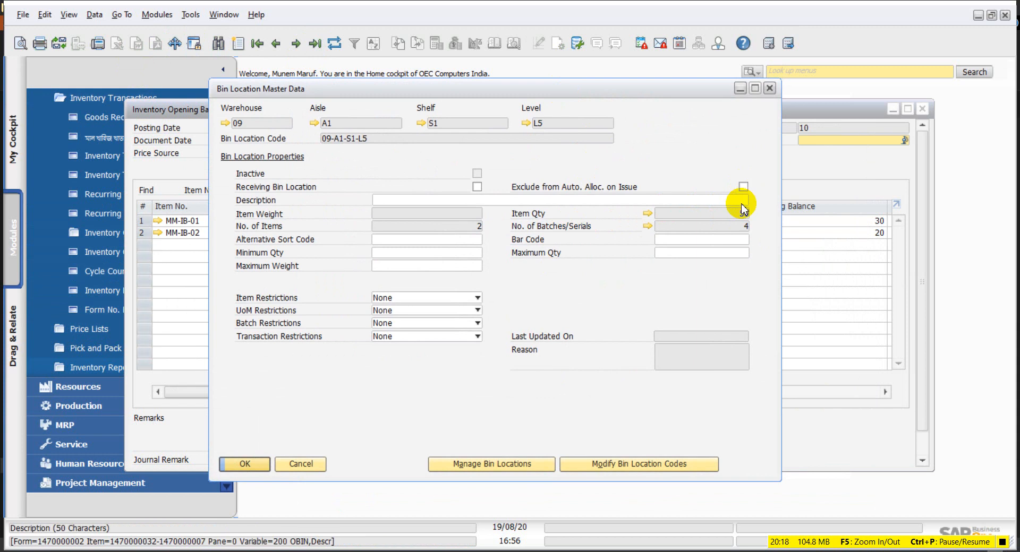
left_click(770, 89)
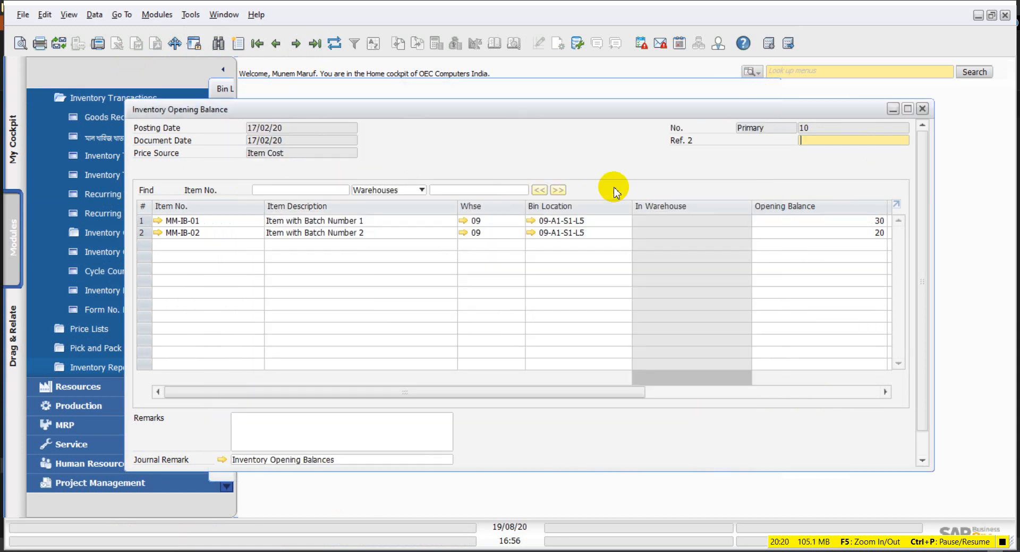
mouse_move(453, 398)
left_mouse_down()
mouse_move(765, 387)
mouse_move(437, 391)
left_mouse_up()
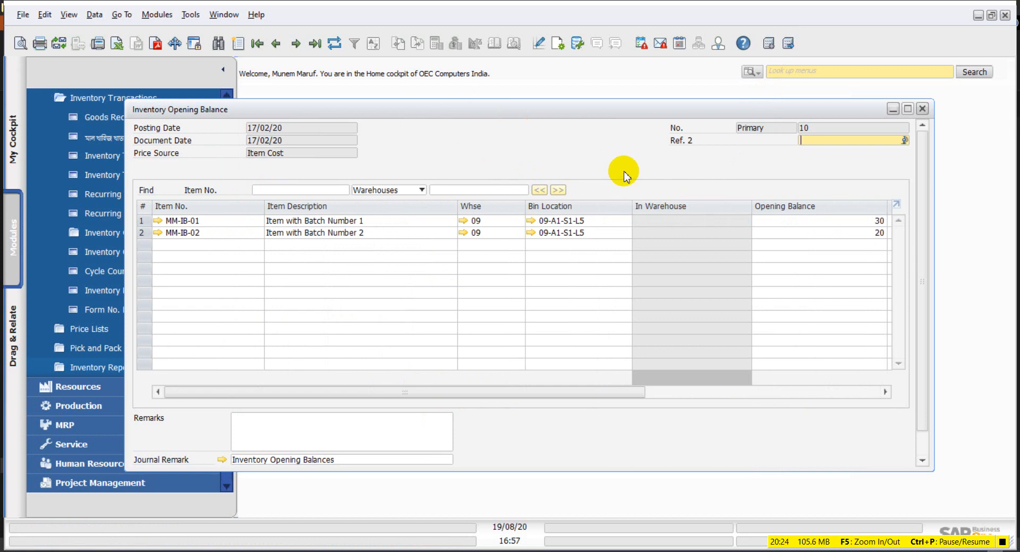
mouse_move(567, 115)
left_mouse_down()
mouse_move(578, 134)
mouse_move(563, 109)
left_mouse_up()
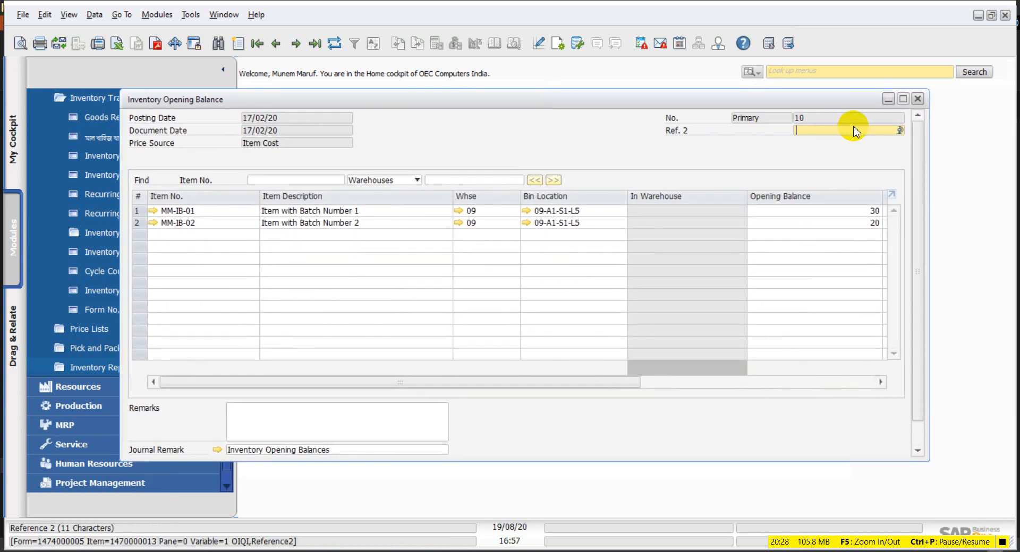
left_click(918, 98)
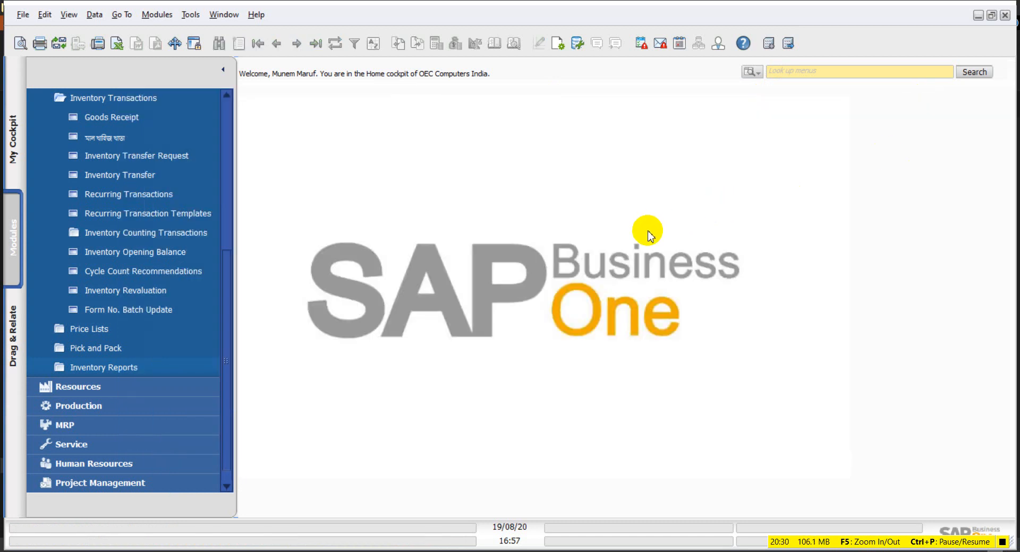